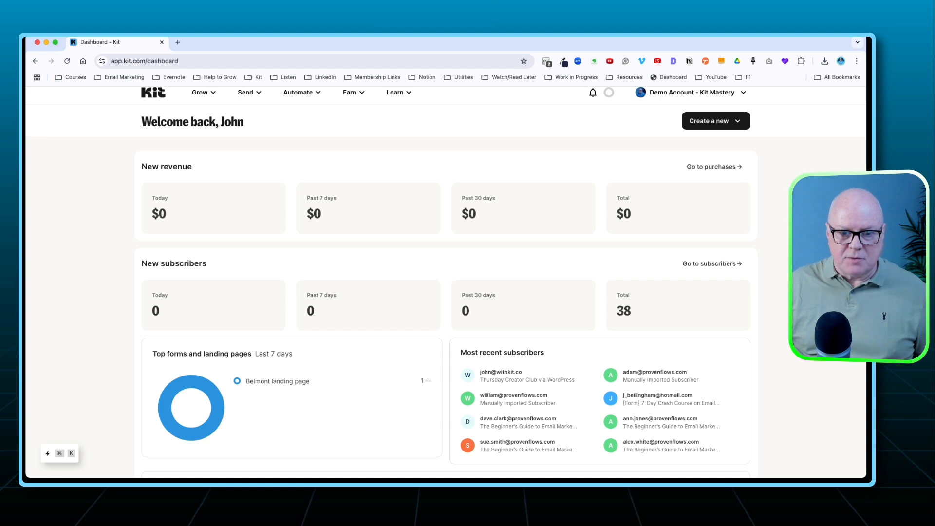
# Open the email templates list and start a new email template.
pyautogui.scroll(1, 446, 281)
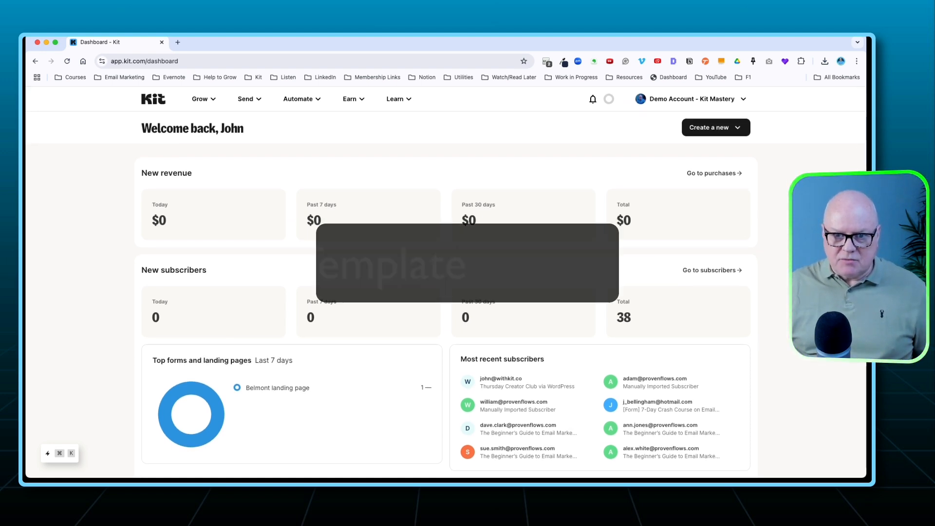
pyautogui.scroll(-1, 445, 281)
pyautogui.scroll(1, 445, 280)
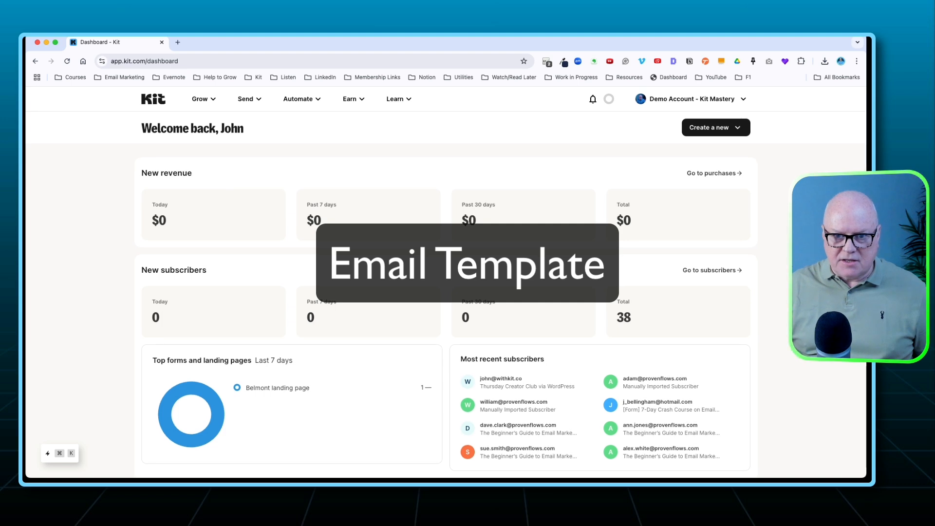
pyautogui.click(255, 99)
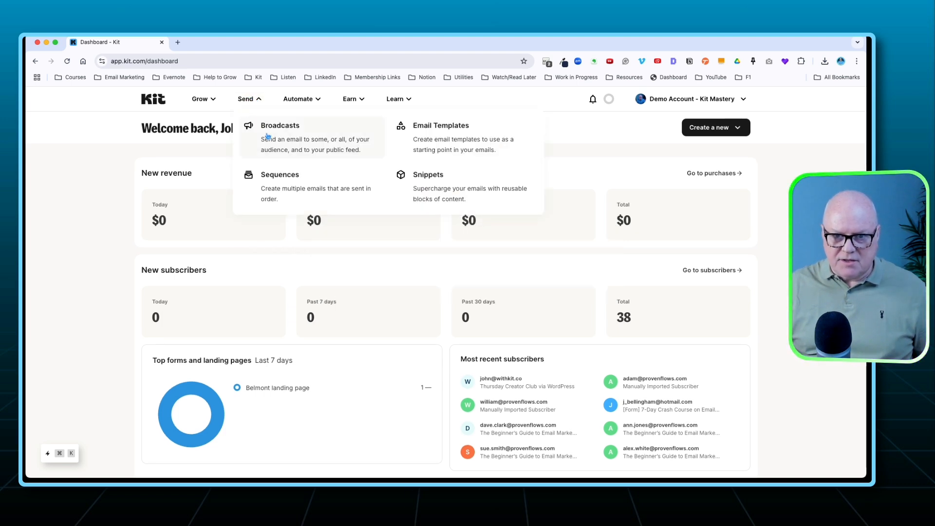
pyautogui.click(429, 142)
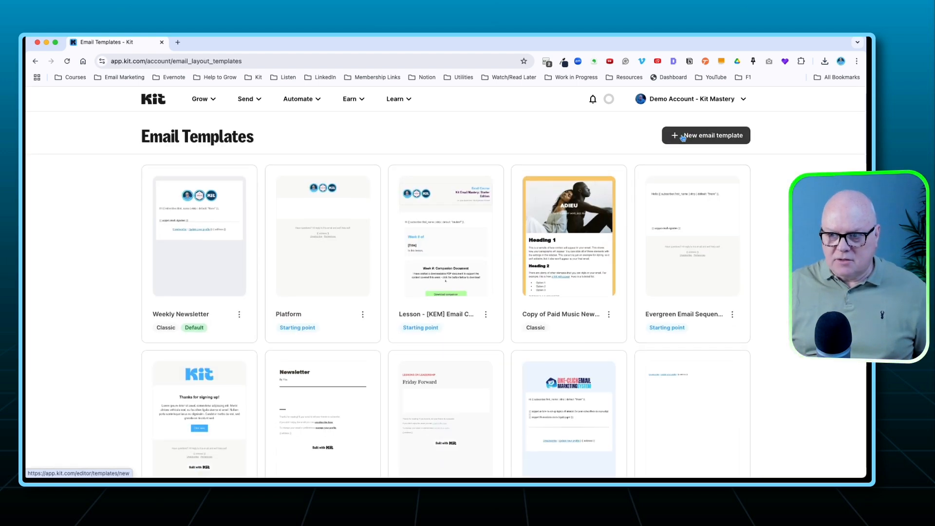
pyautogui.click(695, 138)
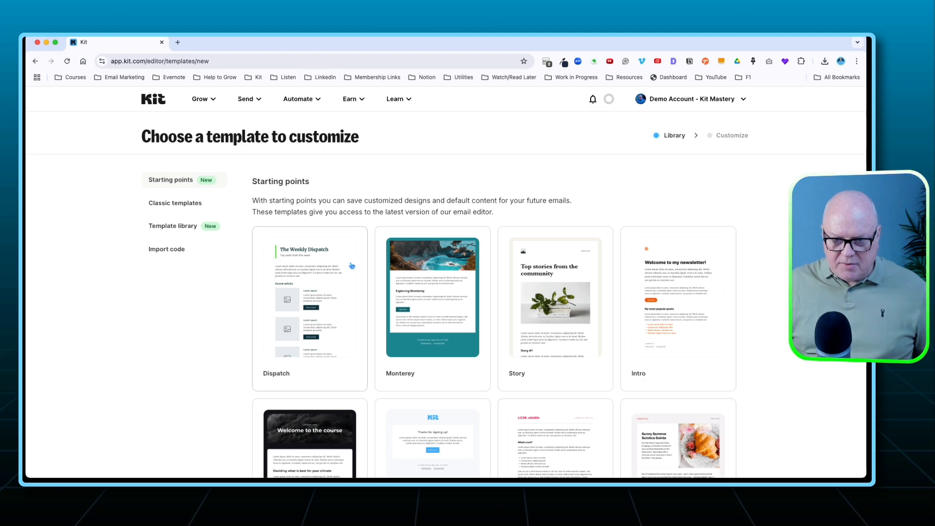
# Browse the available starting points and choose the Platform design for the new template.
pyautogui.scroll(-6, 365, 277)
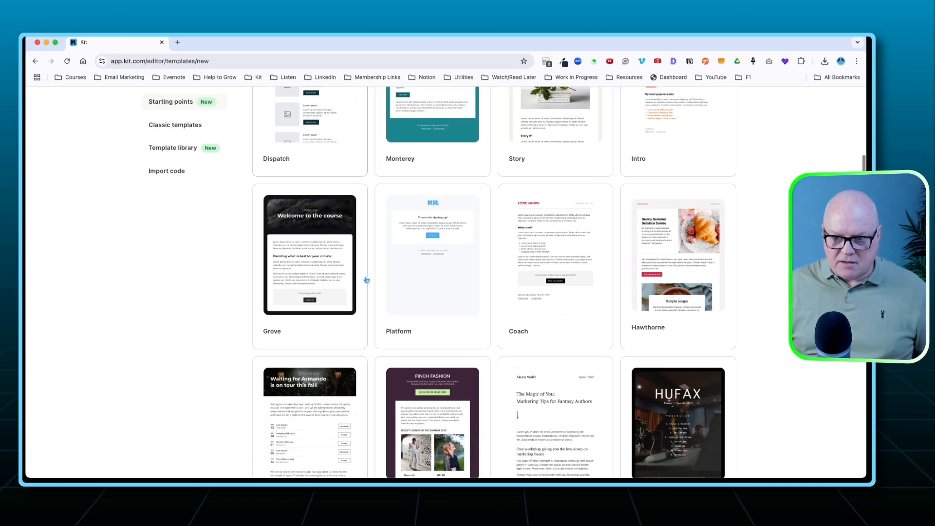
pyautogui.scroll(-6, 366, 280)
pyautogui.scroll(11, 366, 279)
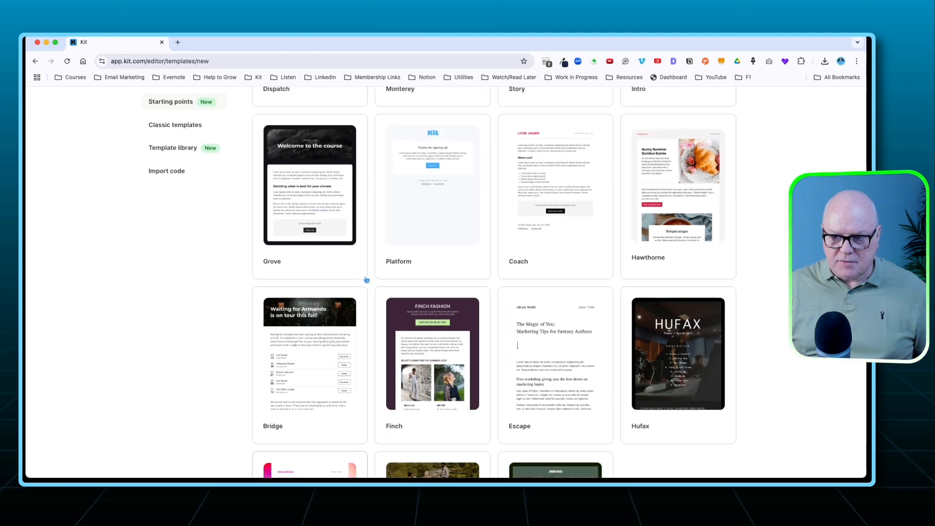
pyautogui.scroll(-10, 366, 279)
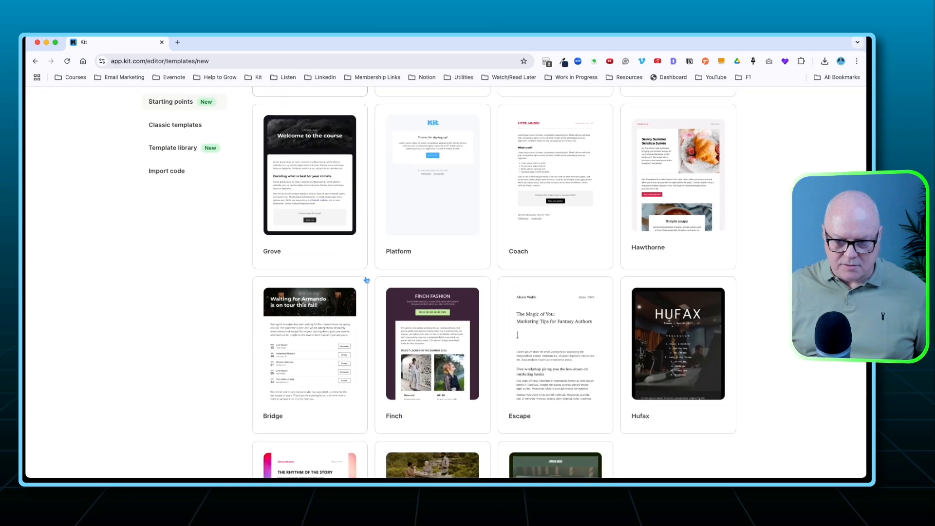
pyautogui.scroll(-2, 366, 280)
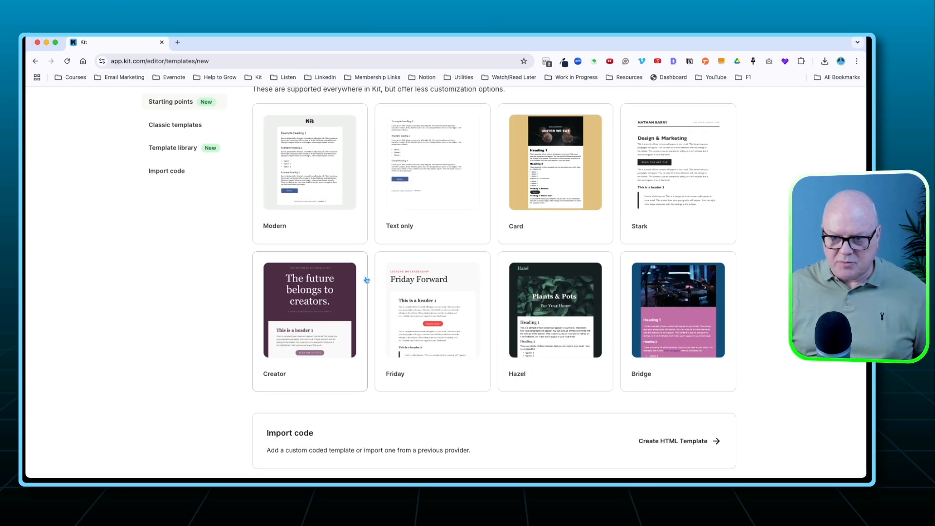
pyautogui.scroll(12, 366, 280)
pyautogui.scroll(-5, 366, 280)
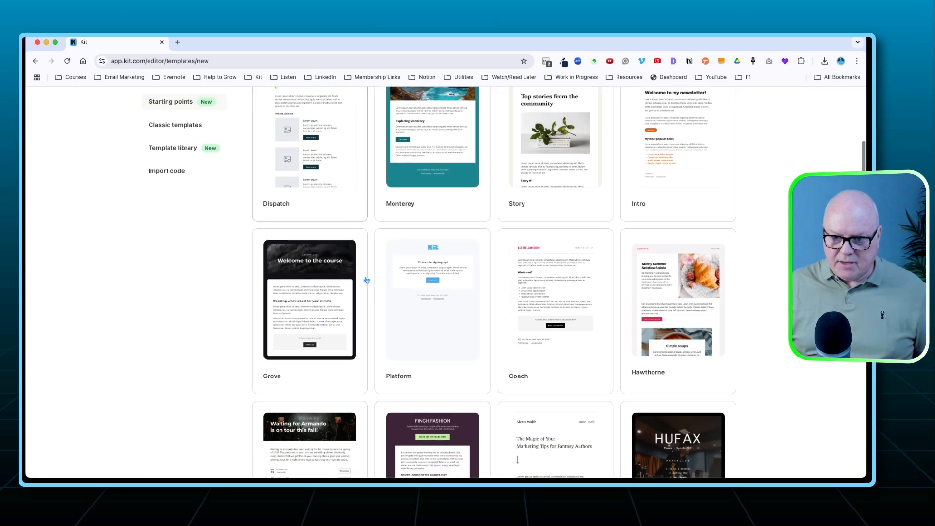
pyautogui.scroll(-1, 366, 279)
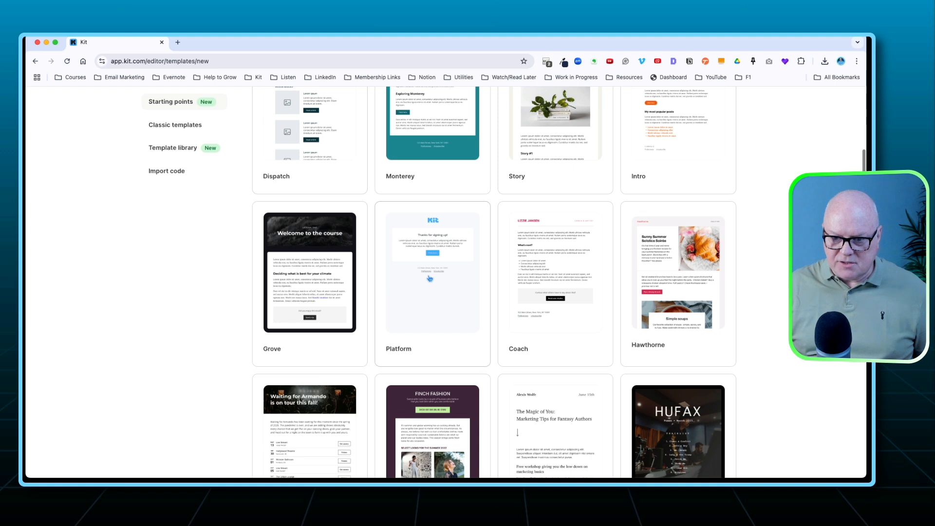
pyautogui.click(428, 307)
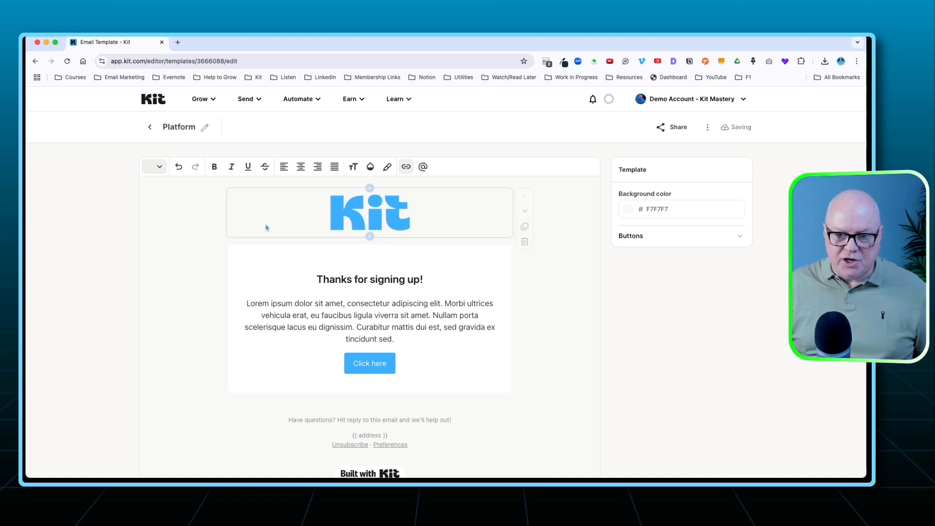
# Replace the Kit logo in the header with the recently used image of three circular badges.
pyautogui.click(396, 373)
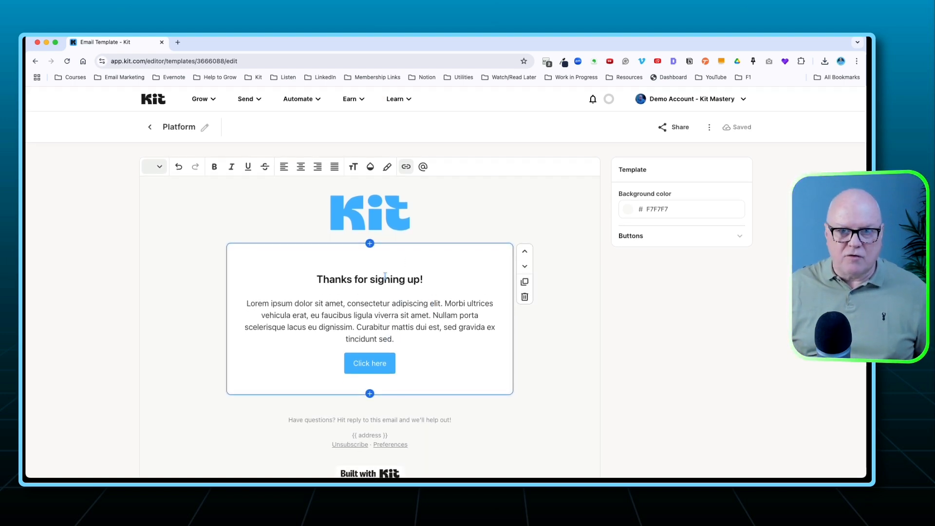
pyautogui.click(361, 216)
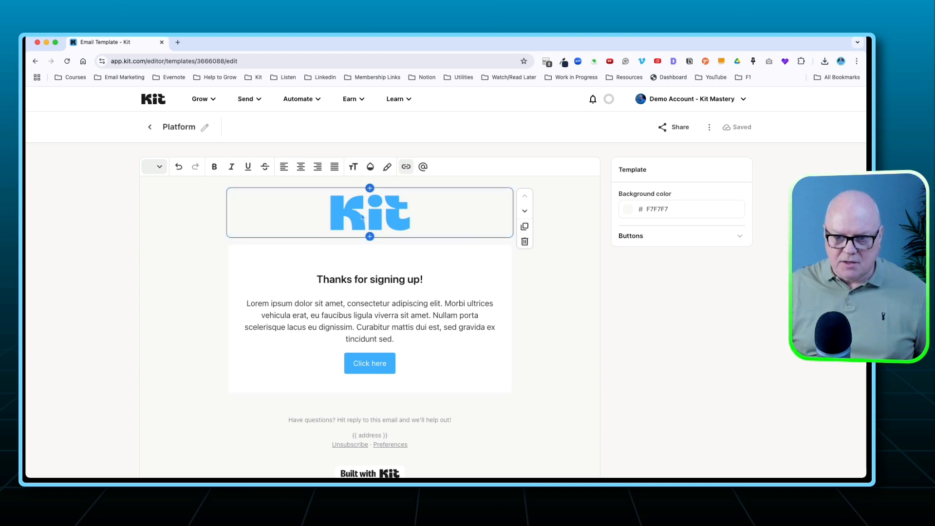
pyautogui.click(379, 216)
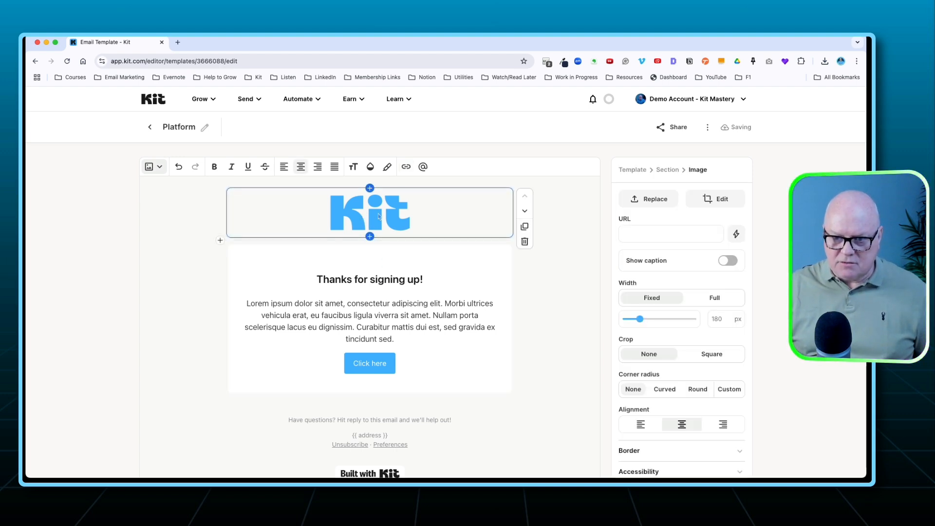
pyautogui.click(651, 198)
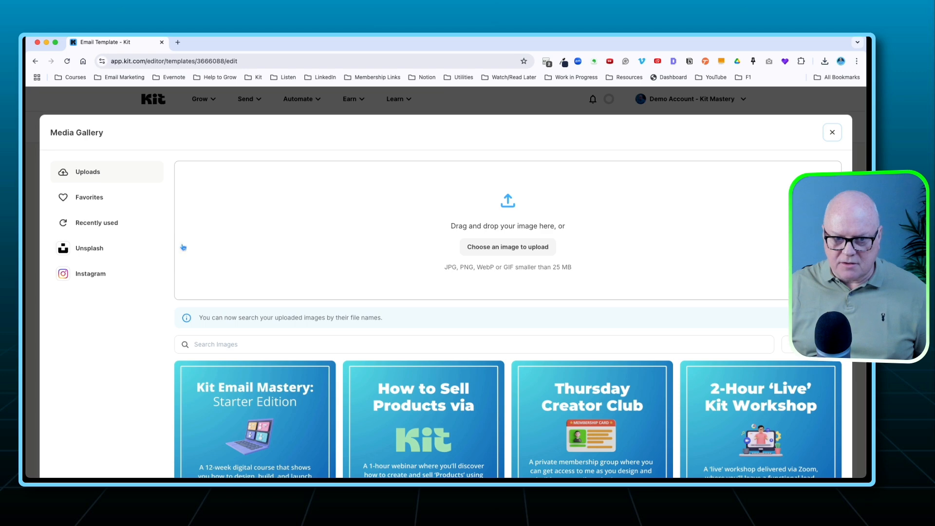
pyautogui.click(96, 223)
pyautogui.click(393, 246)
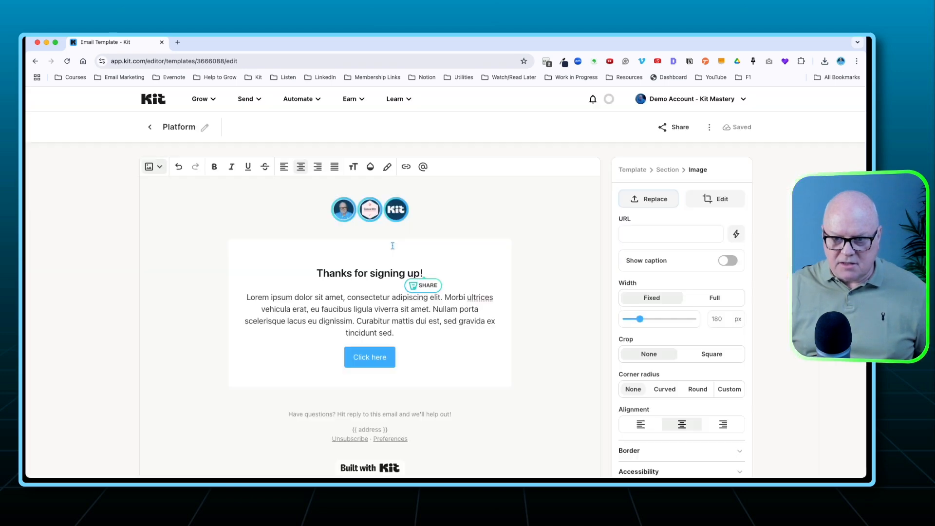
# Delete the placeholder heading, paragraph and button from the white content section.
pyautogui.click(373, 292)
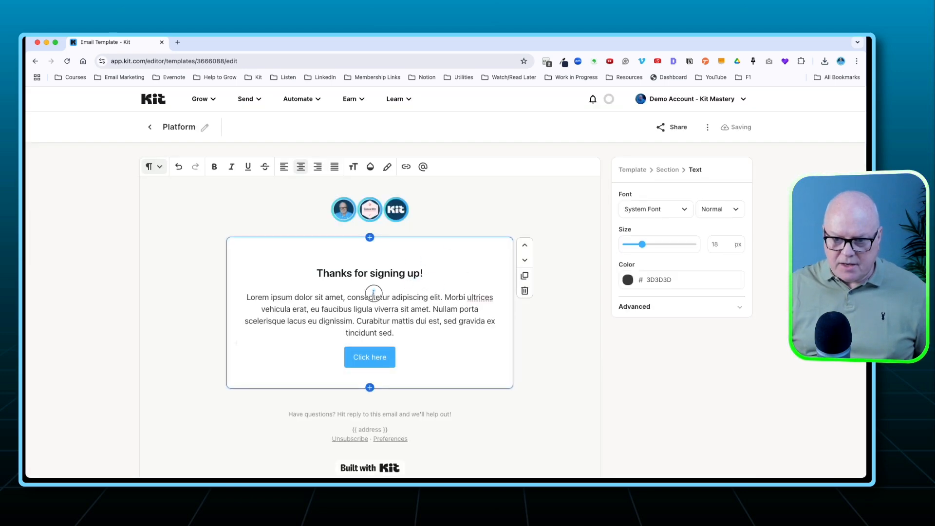
pyautogui.moveTo(403, 356); pyautogui.dragTo(296, 274)
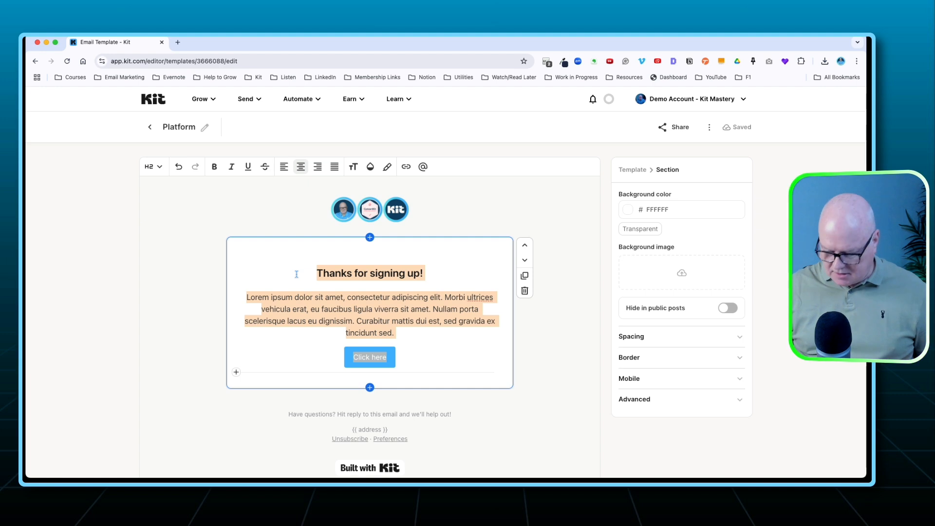
pyautogui.press('BackSpace')
pyautogui.press('BackSpace')
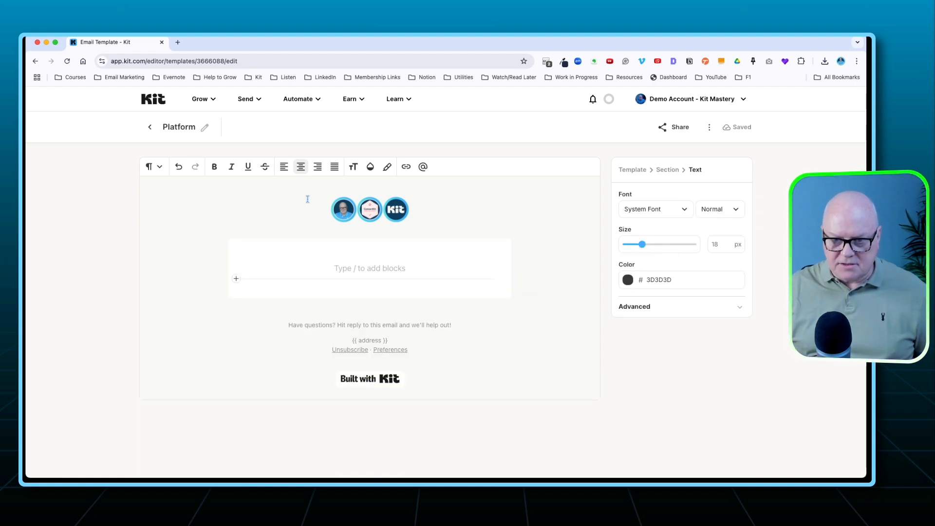
# Left-align the empty text block and add the greeting "Hello {{ subscriber.first_name | strip | default: "there" }}," using first-name personalization.
pyautogui.click(284, 166)
pyautogui.click(422, 166)
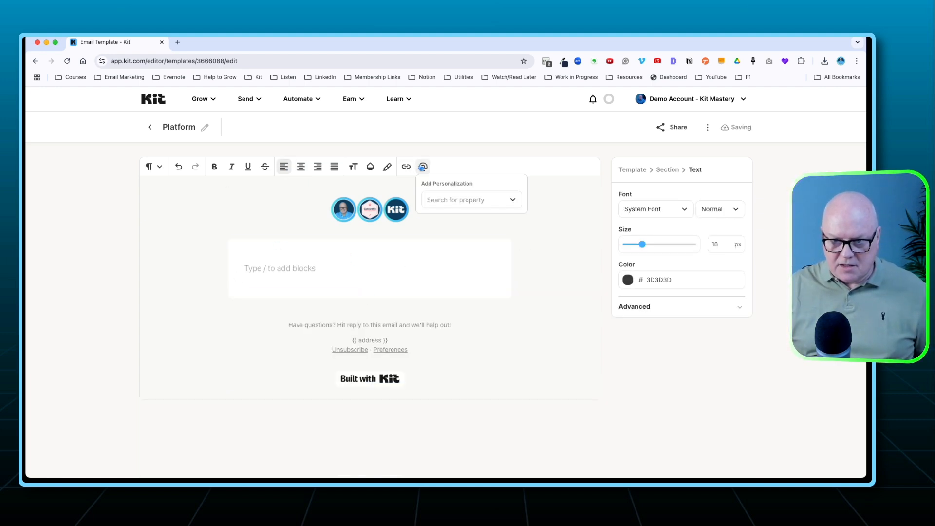
pyautogui.click(436, 200)
pyautogui.click(447, 238)
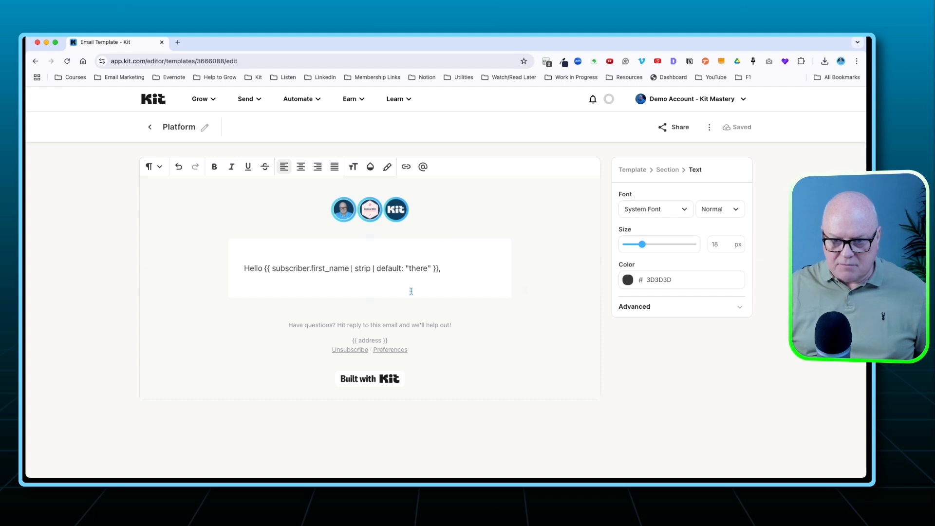
# Add blank lines below the greeting and insert the "Email Signature" block snippet beneath them.
pyautogui.press('Return')
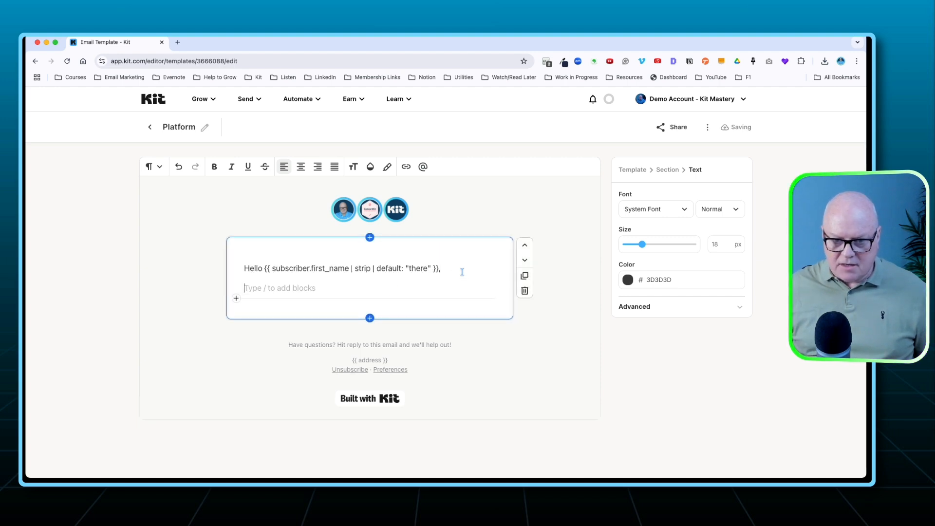
pyautogui.press('Return')
pyautogui.click(236, 318)
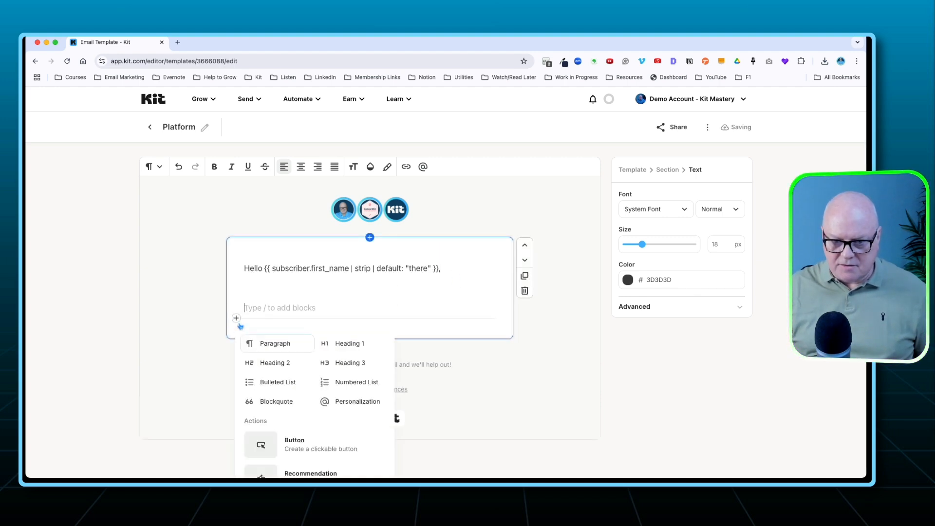
pyautogui.scroll(-5, 345, 428)
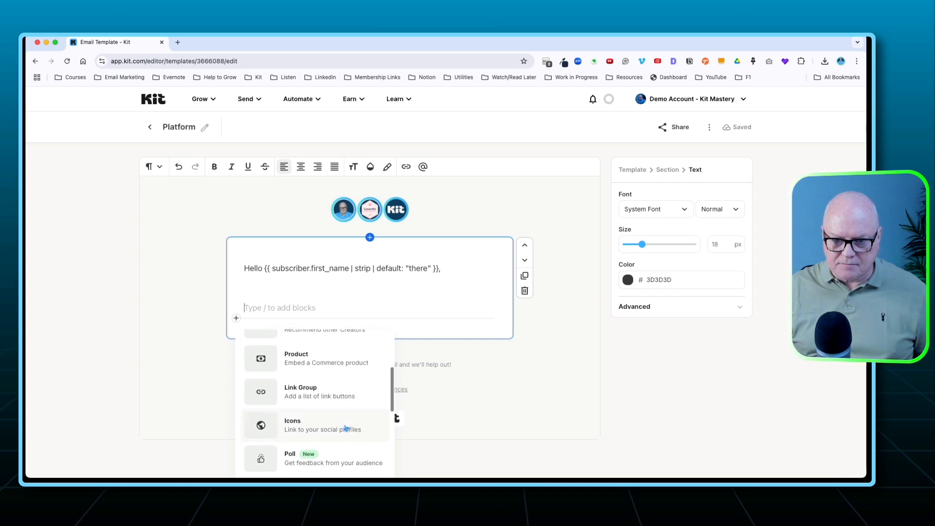
pyautogui.scroll(-4, 345, 427)
pyautogui.click(324, 388)
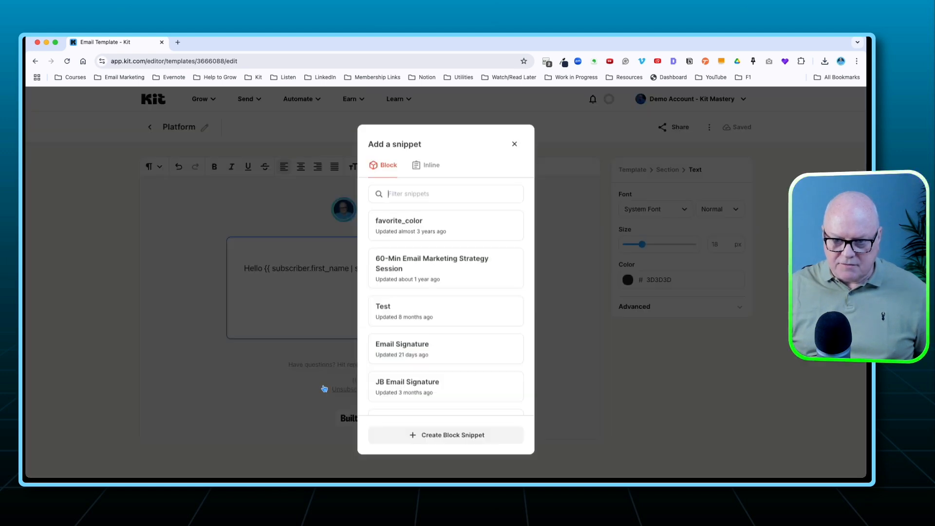
pyautogui.click(464, 344)
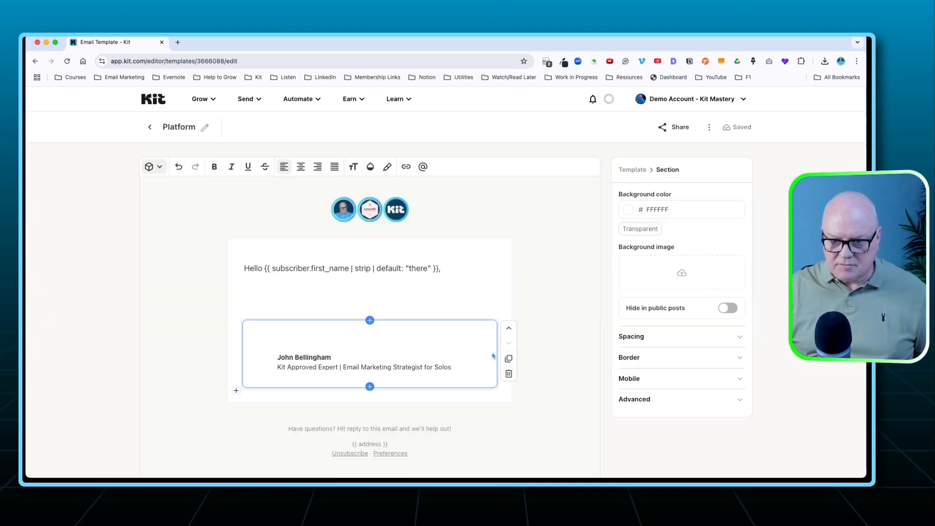
pyautogui.click(290, 283)
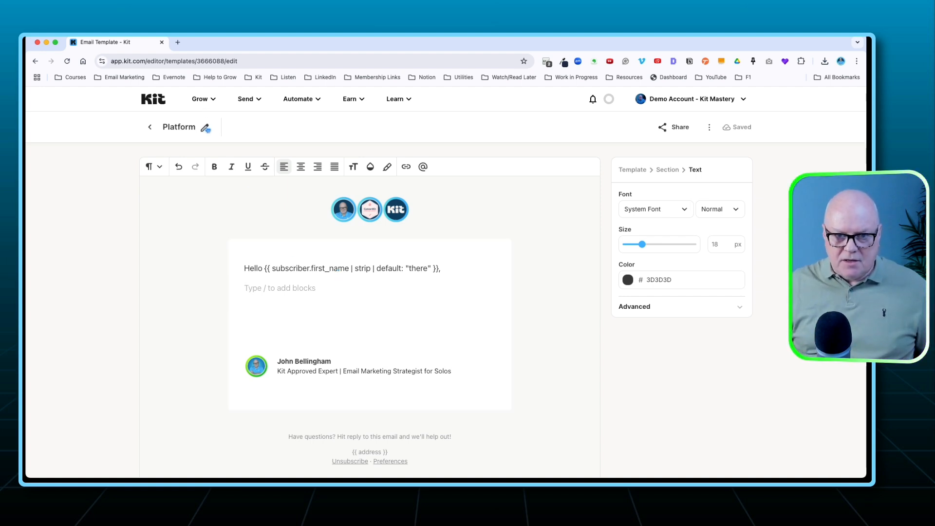
# Rename the template as "Digital Course - Self-Study".
pyautogui.click(188, 128)
pyautogui.doubleClick(188, 128)
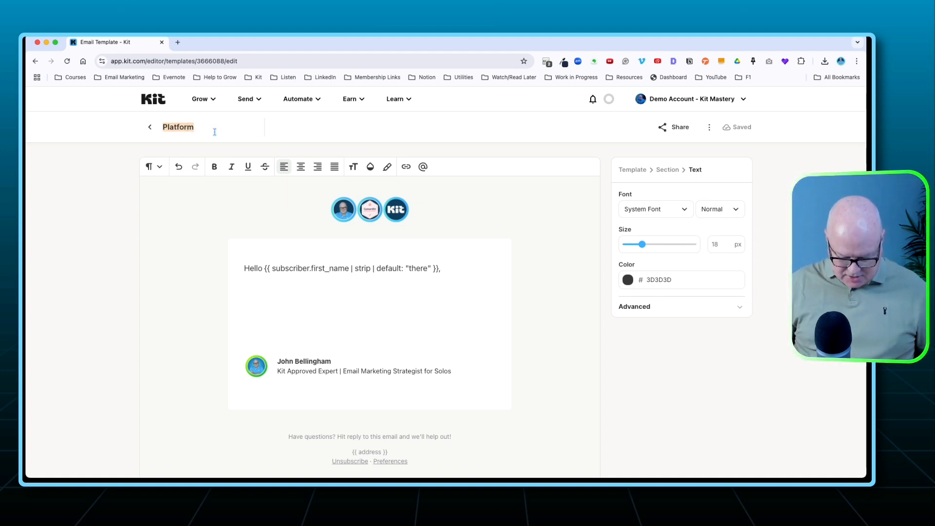
pyautogui.write('Digital Course - Self-')
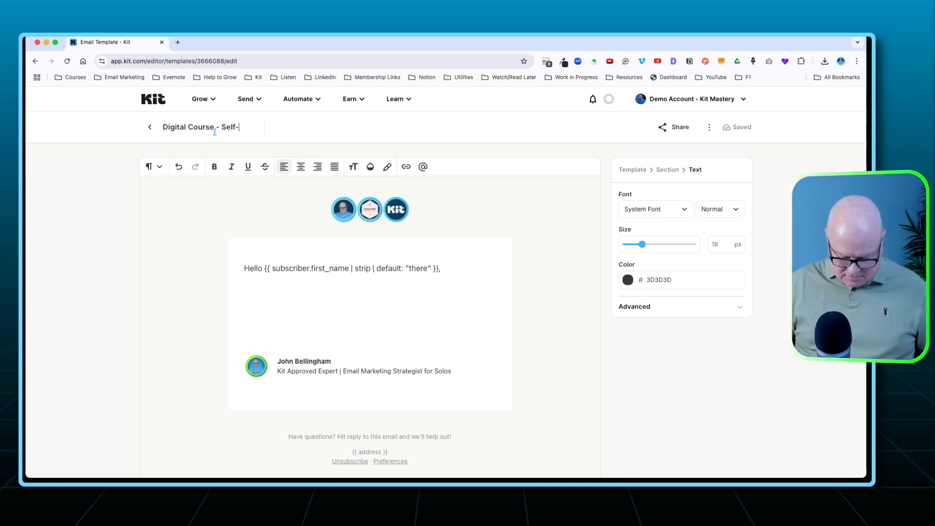
pyautogui.write('dy')
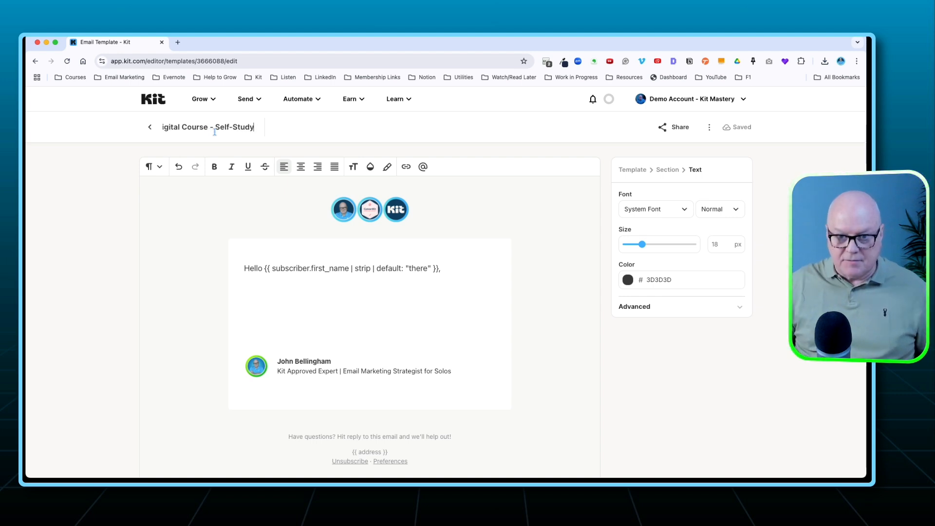
pyautogui.press('Return')
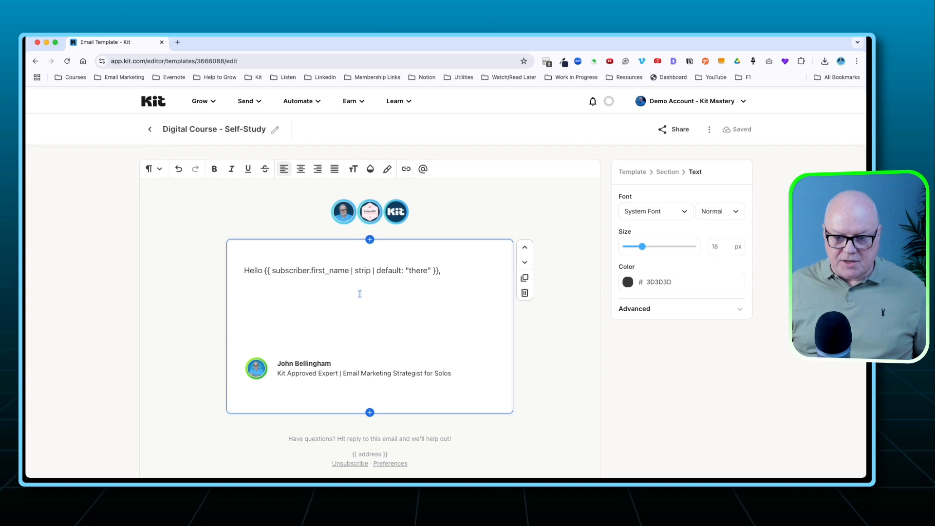
# Leave the template editor and open the list of email sequences.
pyautogui.scroll(-2, 324, 286)
pyautogui.scroll(2, 267, 248)
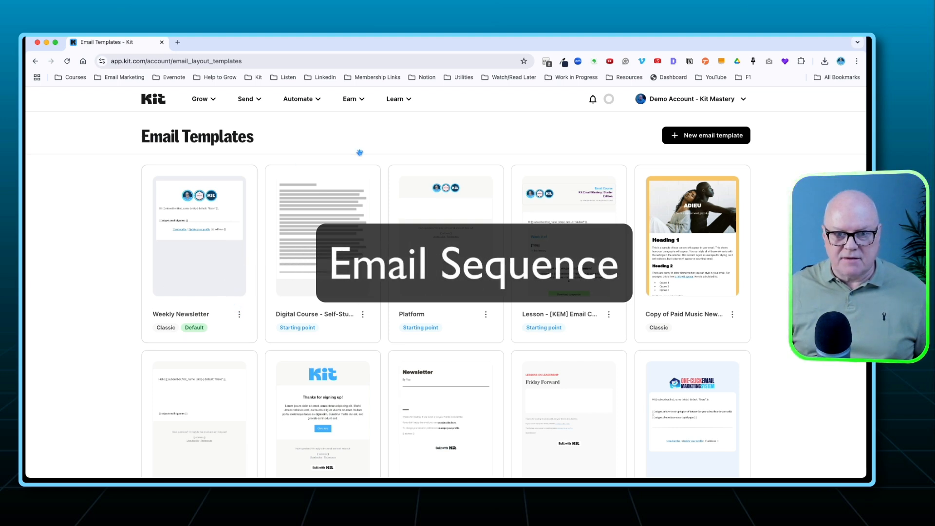
pyautogui.click(247, 100)
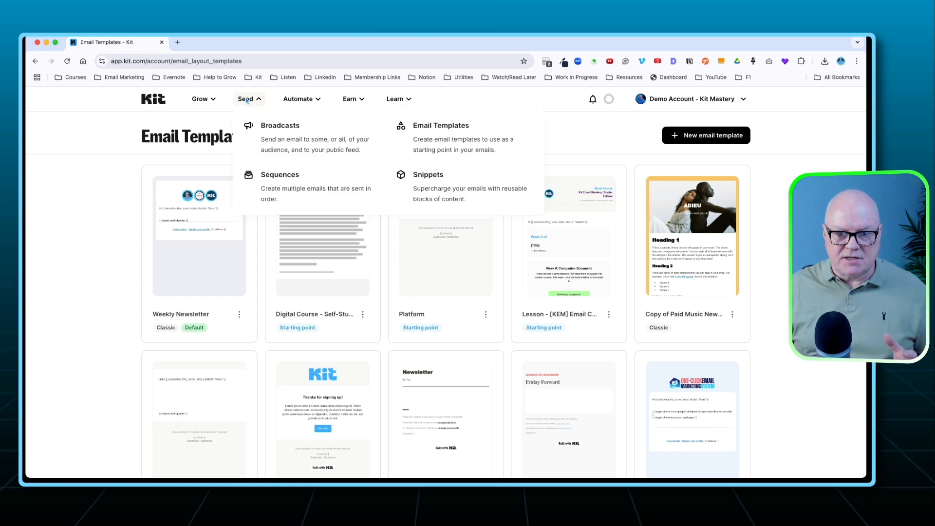
pyautogui.click(289, 178)
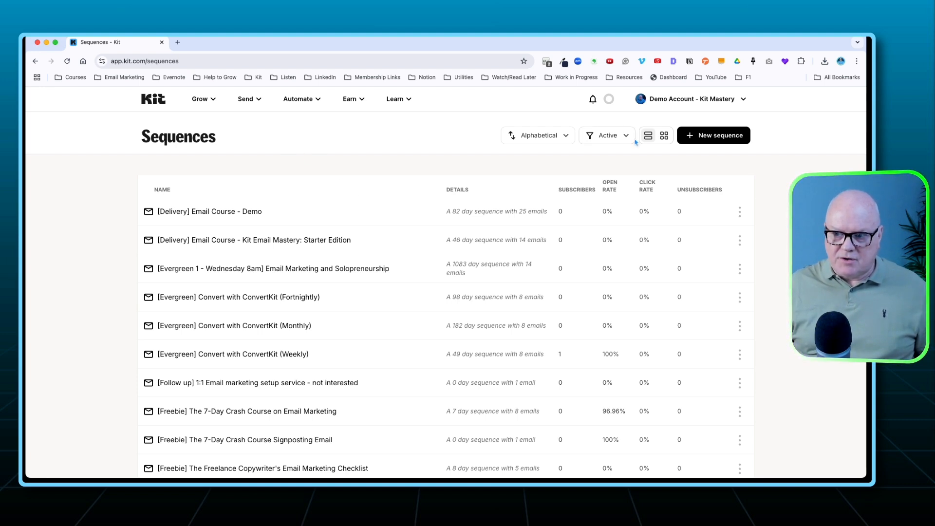
# Create a new email sequence based on the "Digital Course - Self-Study" template.
pyautogui.click(700, 138)
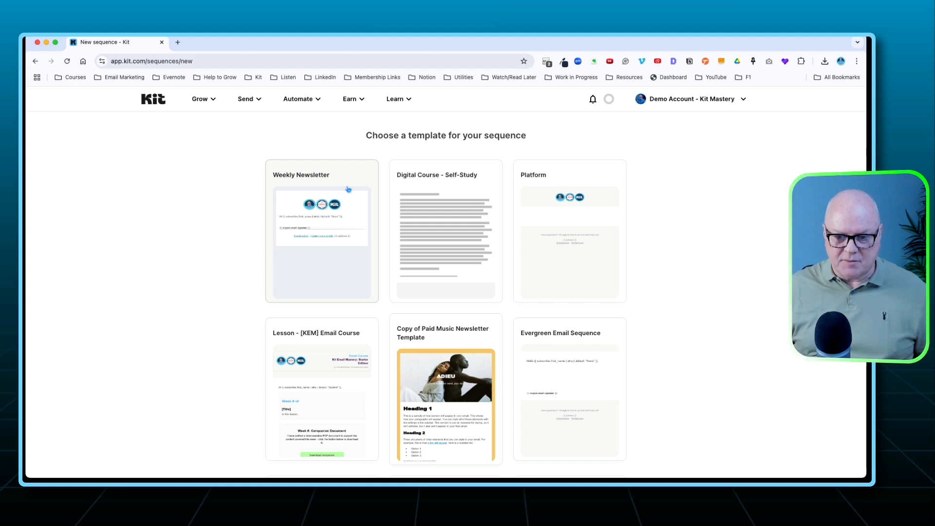
pyautogui.scroll(-3, 348, 189)
pyautogui.scroll(3, 348, 188)
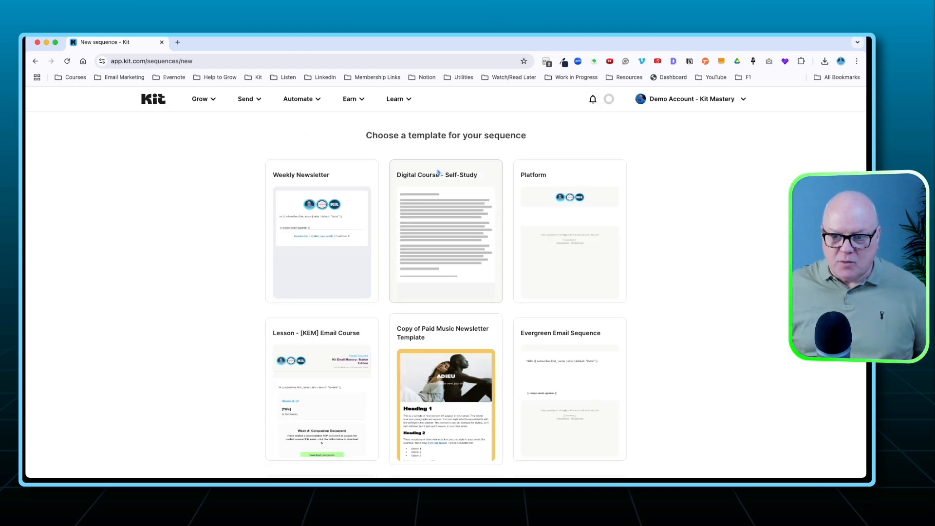
pyautogui.click(446, 196)
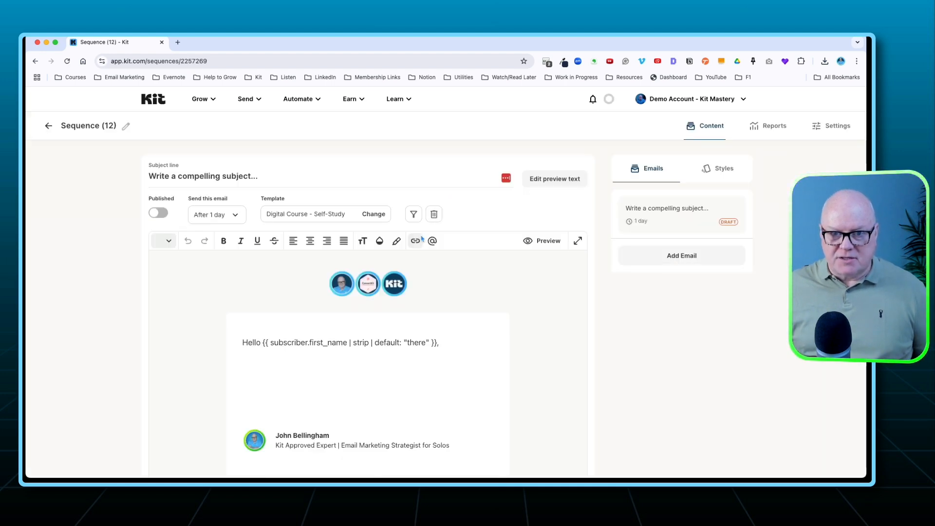
# Review the new draft email's template layout from the logo header through the greeting and signature to the footer.
pyautogui.scroll(-5, 419, 273)
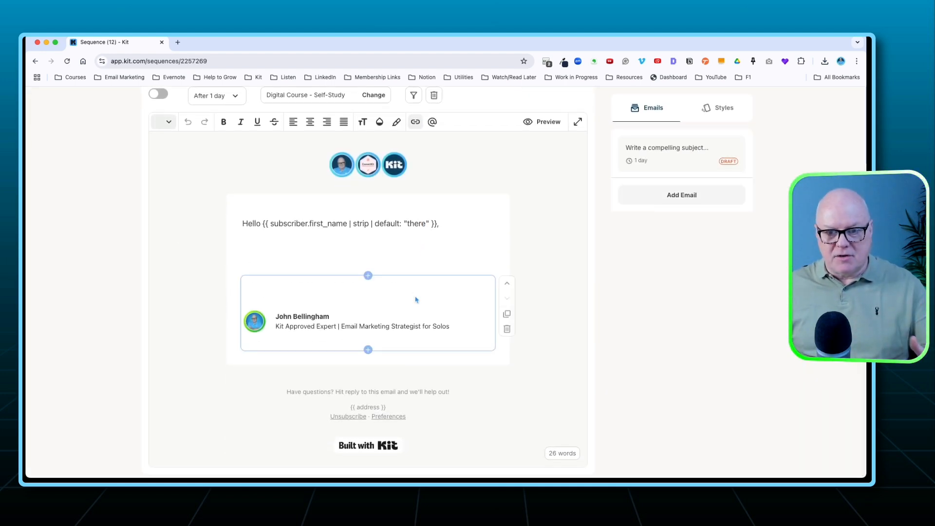
pyautogui.scroll(5, 416, 299)
pyautogui.scroll(-4, 404, 297)
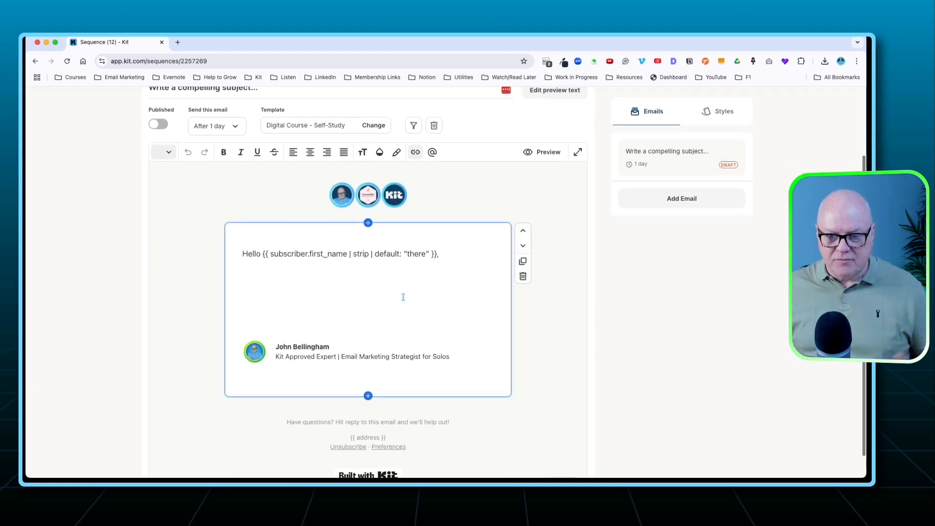
pyautogui.scroll(4, 403, 296)
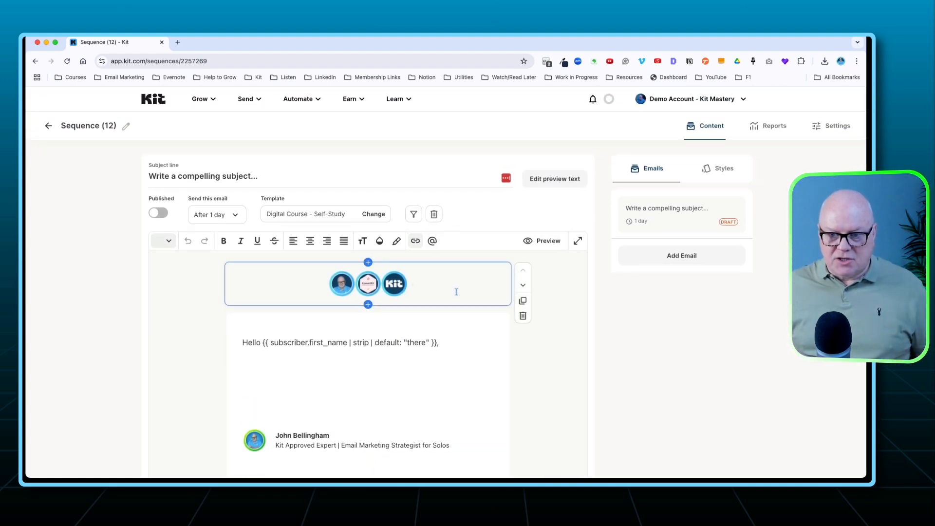
pyautogui.scroll(-4, 484, 307)
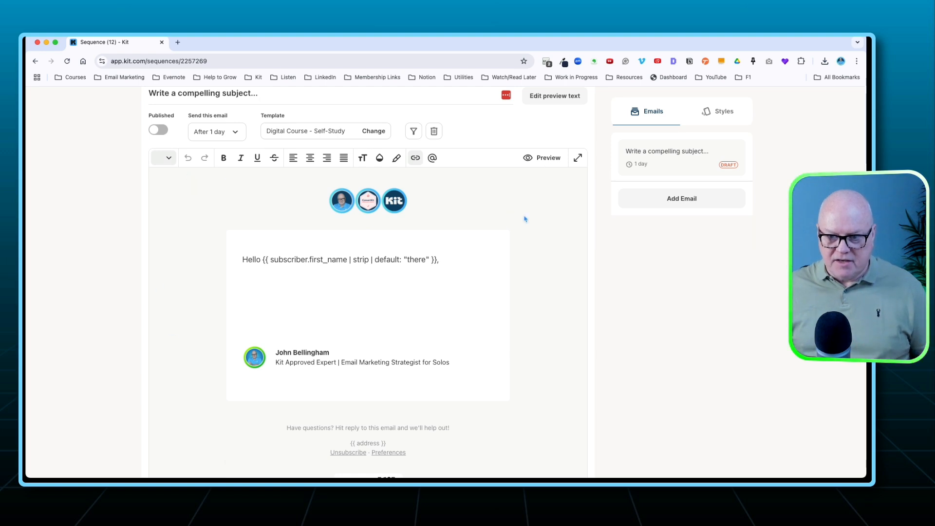
pyautogui.scroll(4, 401, 258)
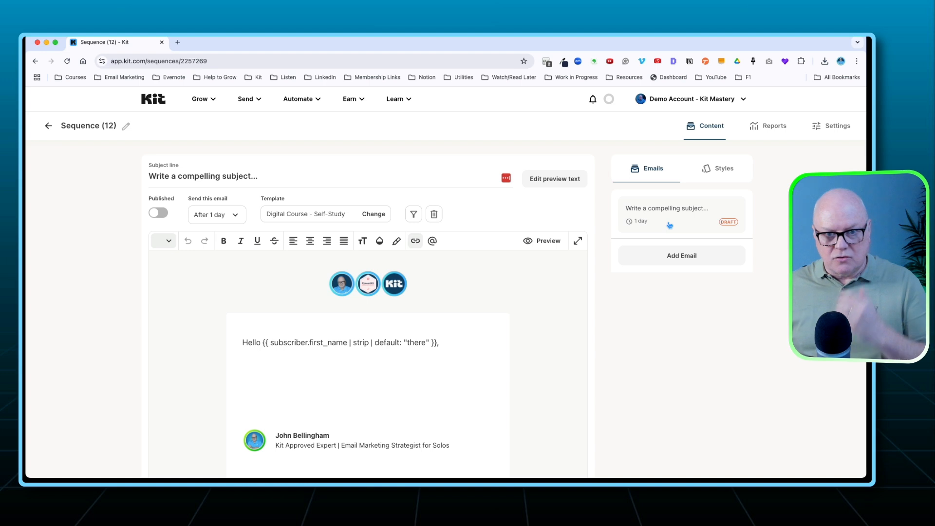
# Rename the sequence as "[Delivery] Kit Email Mastery - Starter Edition (DEMO)".
pyautogui.click(125, 126)
pyautogui.tripleClick(102, 125)
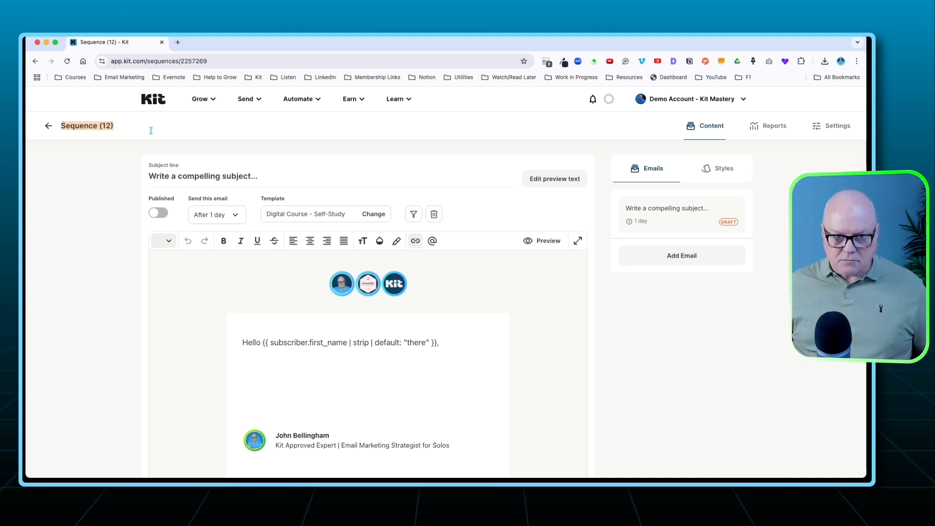
pyautogui.write('[')
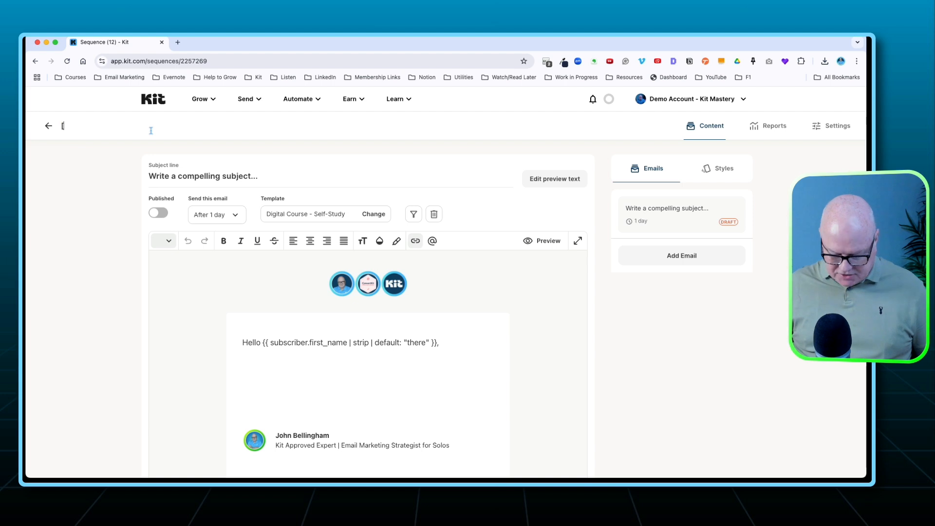
pyautogui.write('Deliveryt')
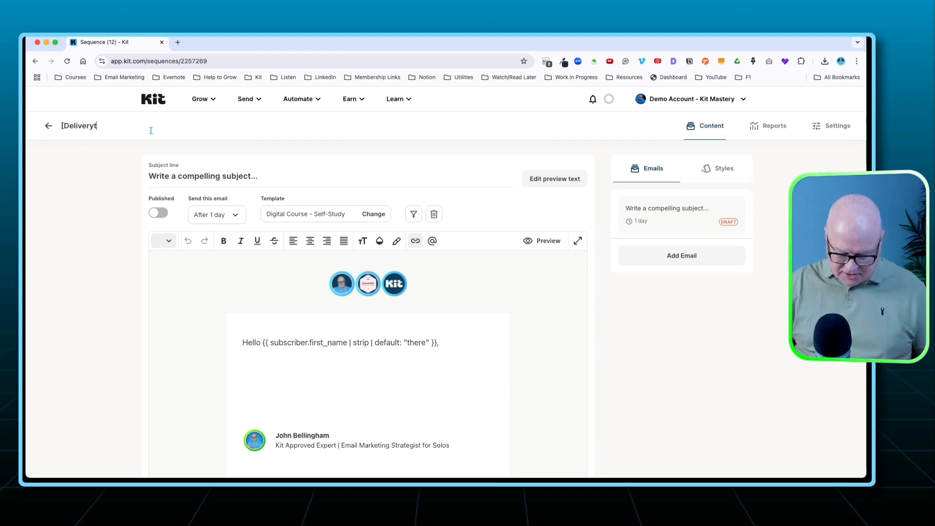
pyautogui.write(']')
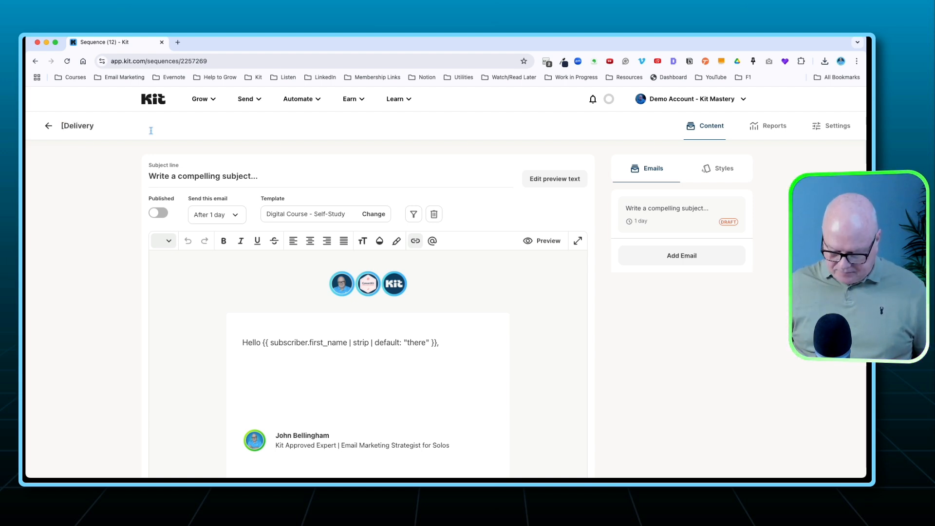
pyautogui.write(']')
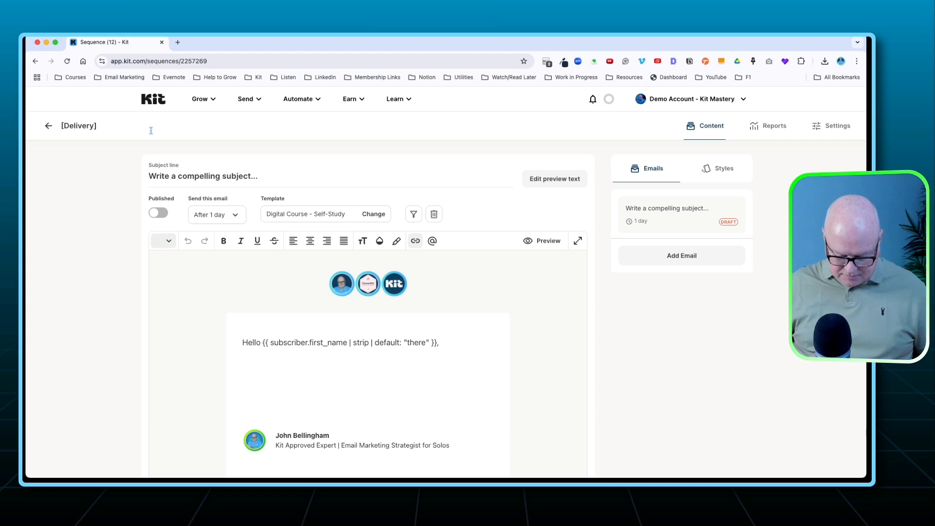
pyautogui.write('KE')
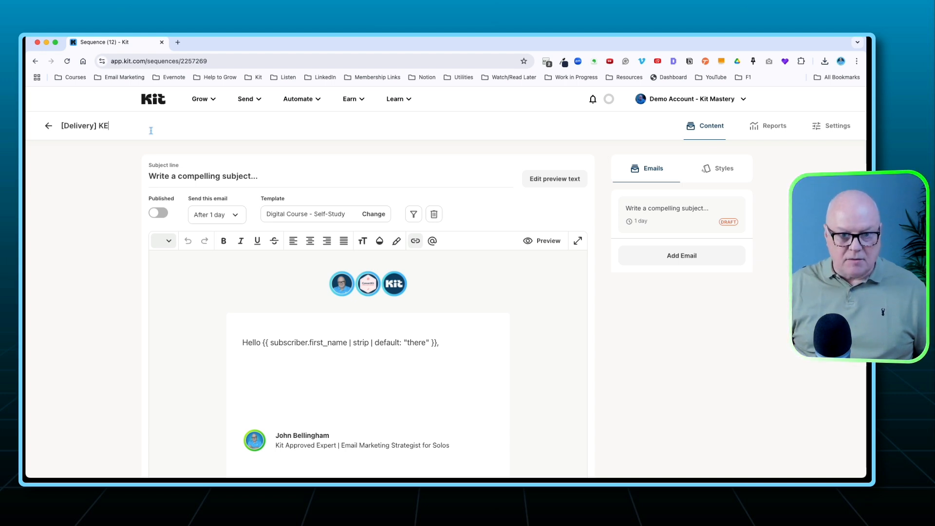
pyautogui.write('M ')
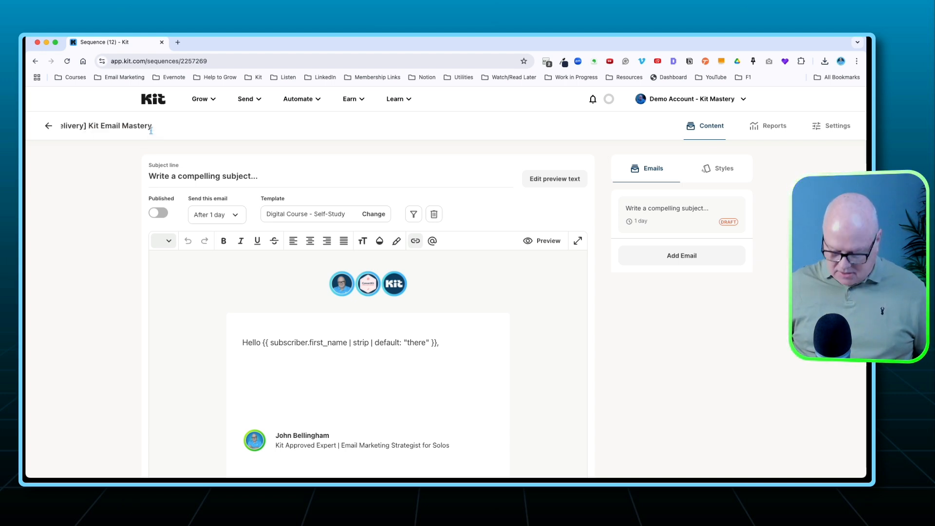
pyautogui.write(' - STartet')
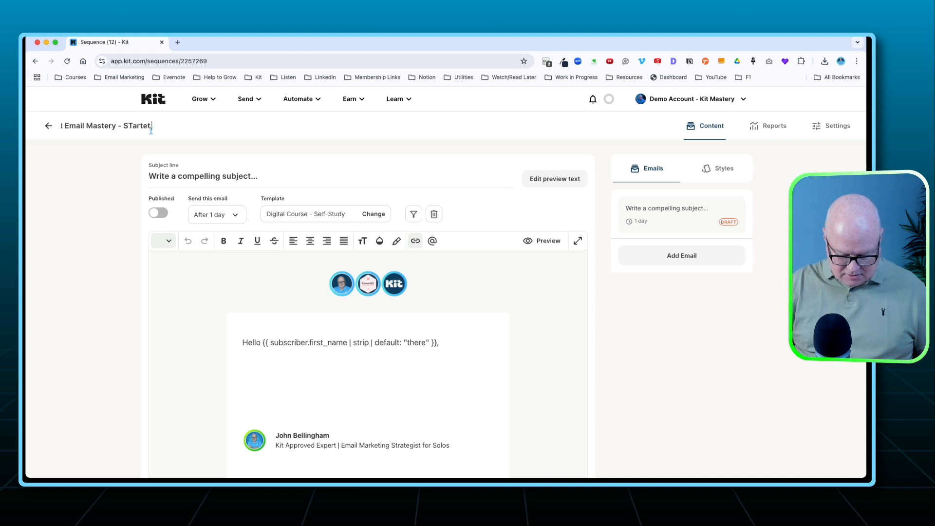
pyautogui.write(' Edition')
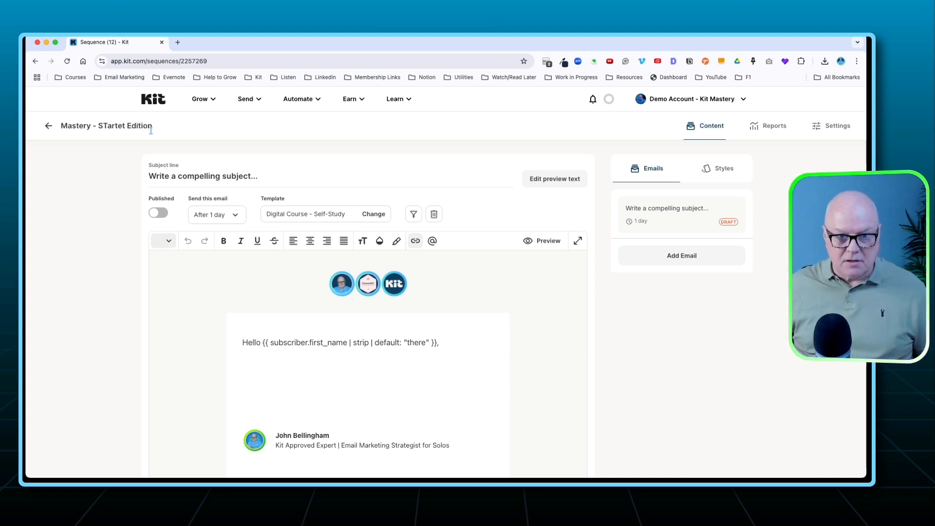
pyautogui.press('BackSpace')
pyautogui.press('BackSpace')
pyautogui.press('BackSpace')
pyautogui.press('BackSpace')
pyautogui.press('BackSpace')
pyautogui.press('BackSpace')
pyautogui.press('BackSpace')
pyautogui.press('BackSpace')
pyautogui.press('BackSpace')
pyautogui.press('BackSpace')
pyautogui.press('BackSpace')
pyautogui.press('BackSpace')
pyautogui.press('BackSpace')
pyautogui.press('BackSpace')
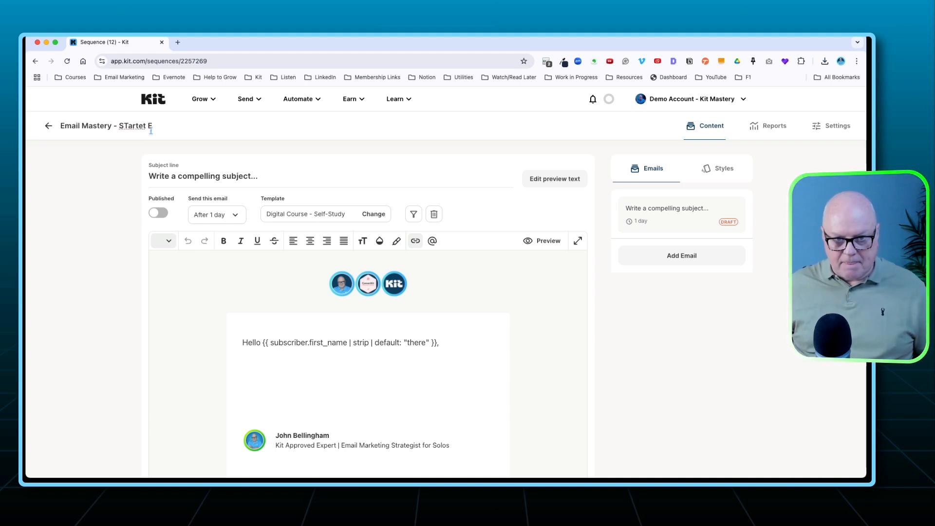
pyautogui.write('tarter')
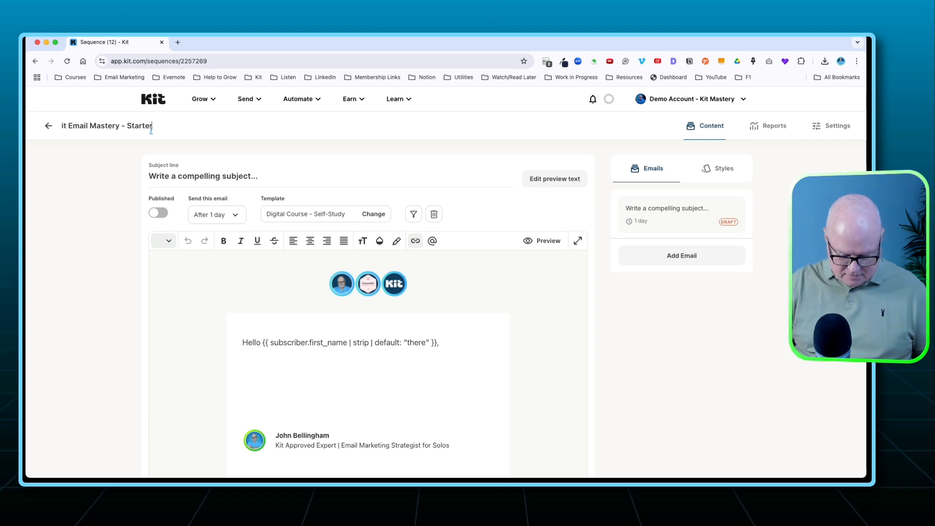
pyautogui.write(' Edition')
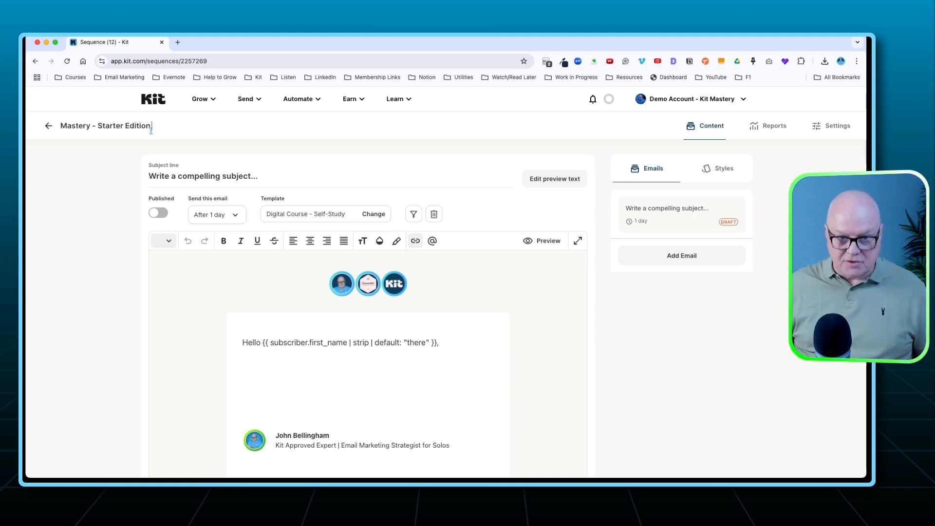
pyautogui.write(' (DEMO)')
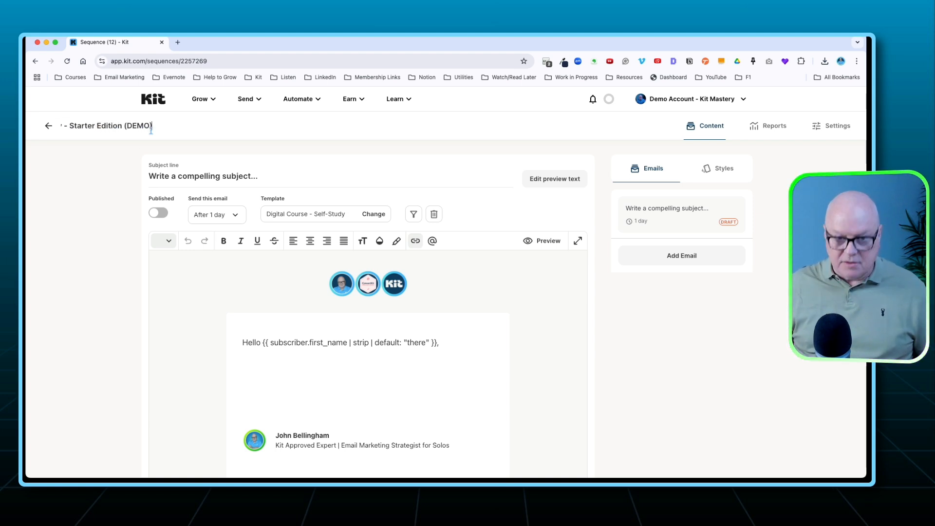
pyautogui.press('Return')
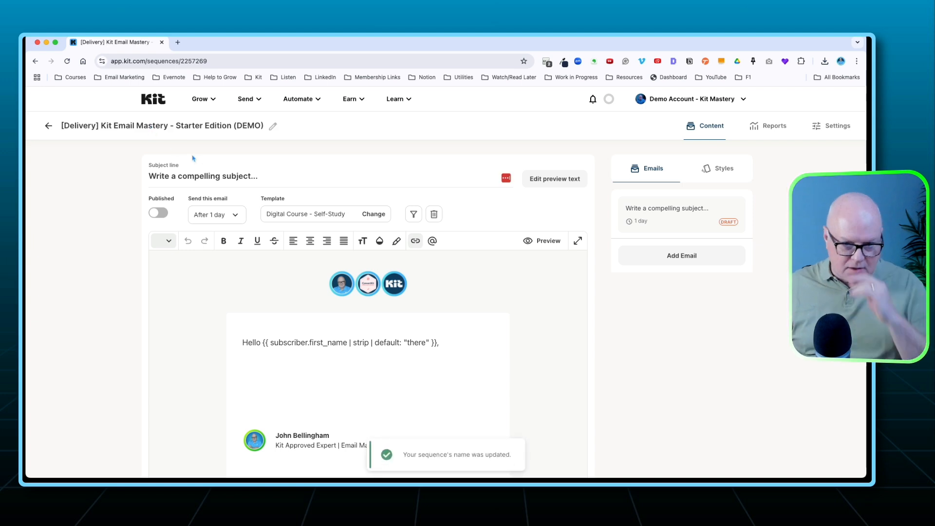
# Add four more draft emails to the sequence after the first one.
pyautogui.scroll(-1, 423, 349)
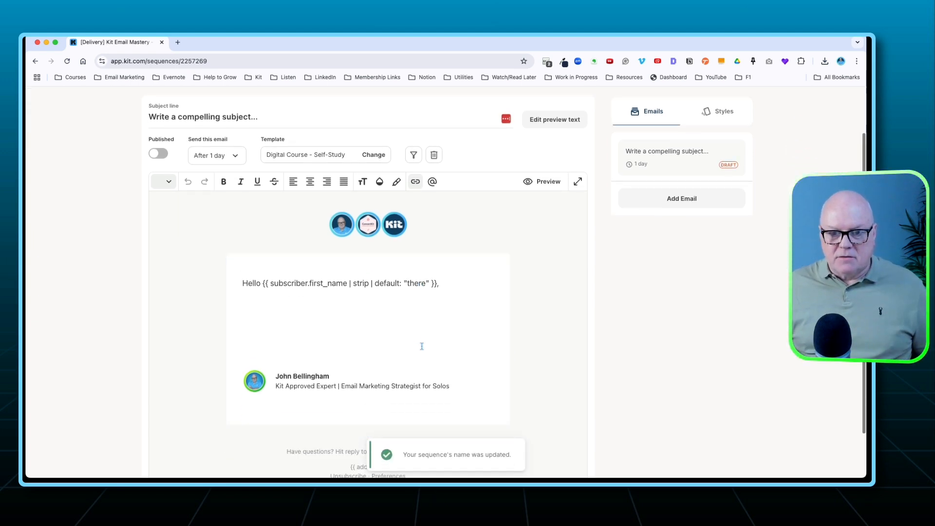
pyautogui.scroll(1, 423, 349)
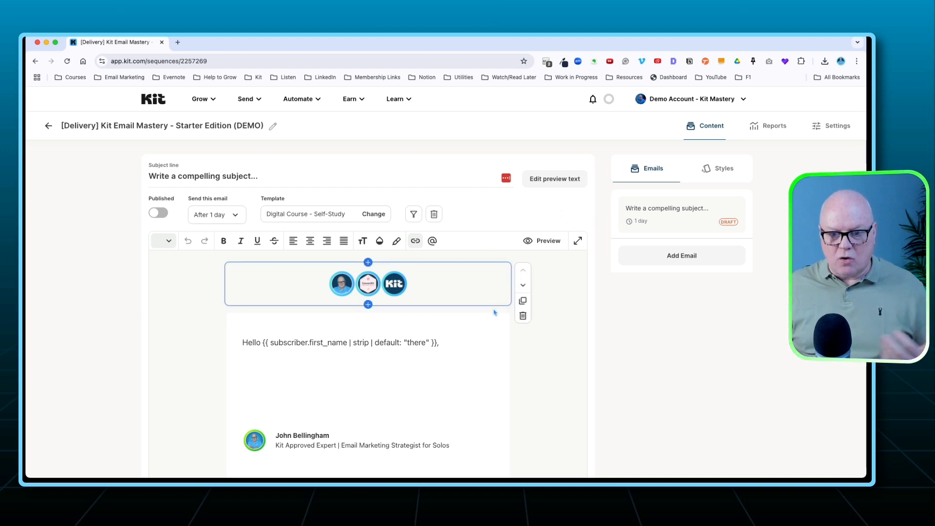
pyautogui.scroll(-3, 494, 309)
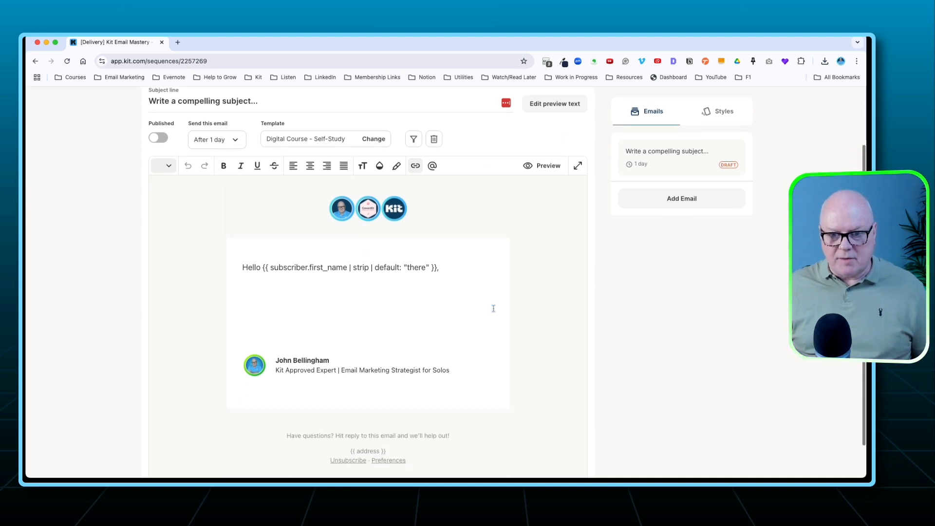
pyautogui.click(258, 286)
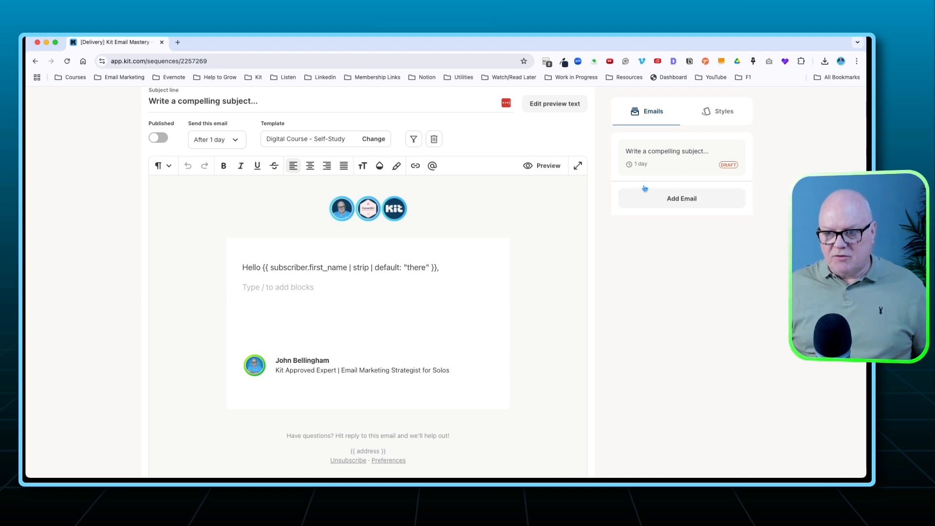
pyautogui.scroll(3, 644, 188)
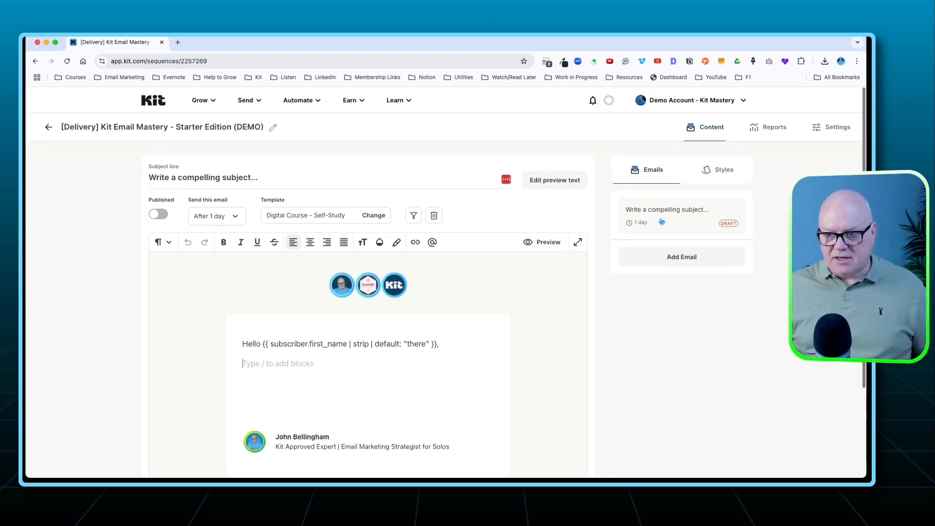
pyautogui.click(671, 256)
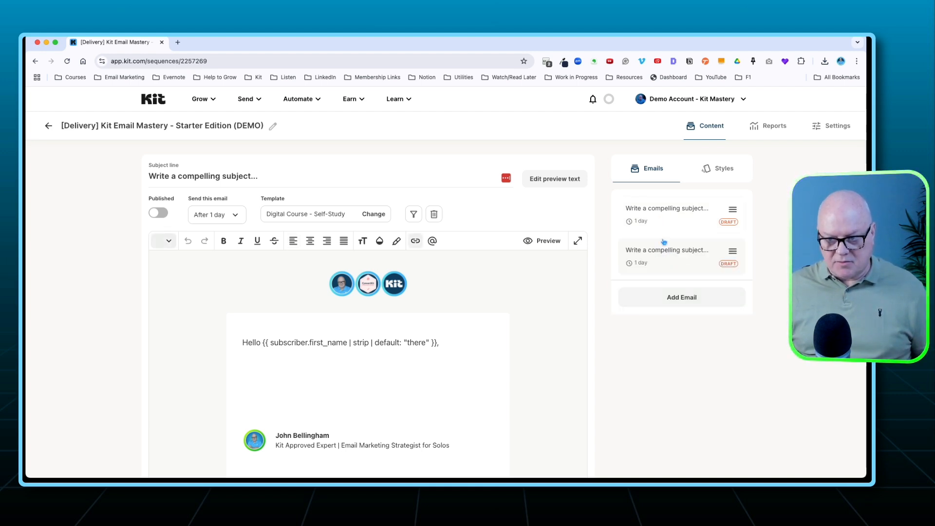
pyautogui.click(669, 302)
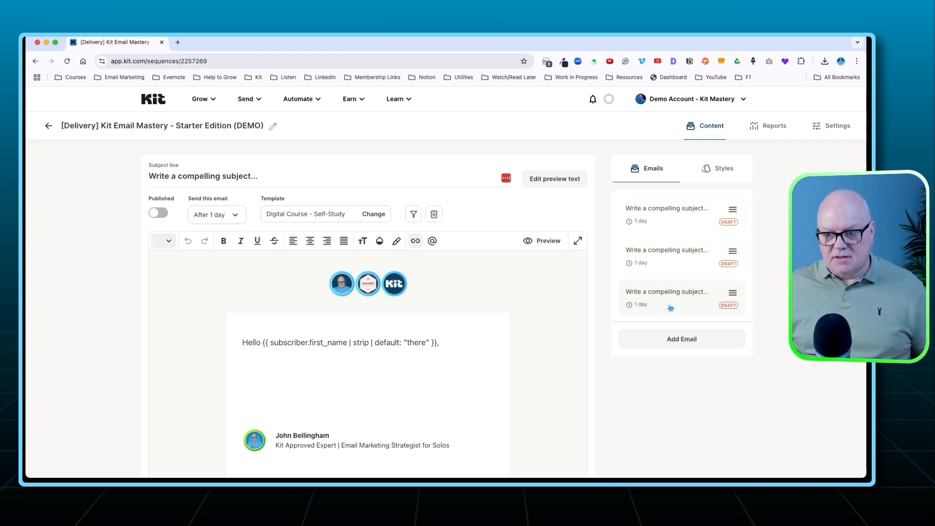
pyautogui.click(675, 339)
pyautogui.click(676, 381)
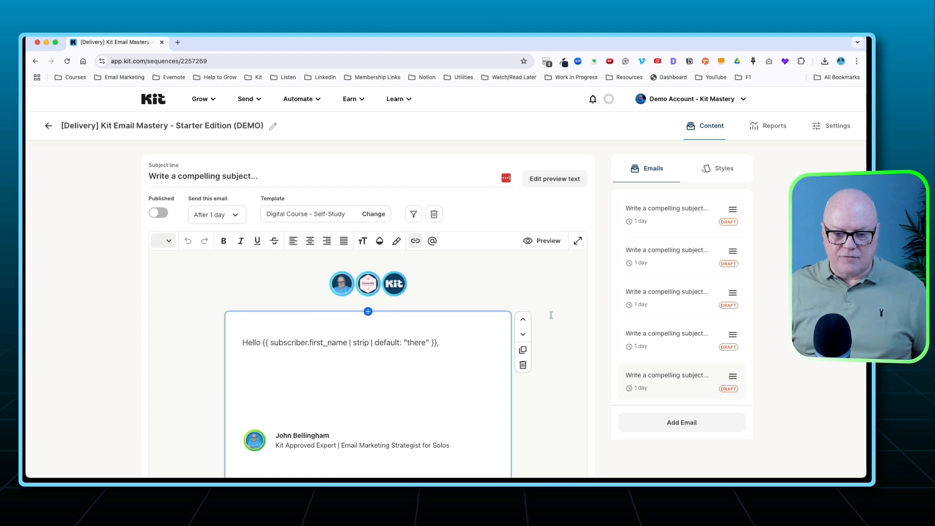
# Open the existing sequence "[Delivery] Email Course - Kit Email Mastery: Starter Edition" and look over its Week #1 lesson email.
pyautogui.scroll(-1, 521, 303)
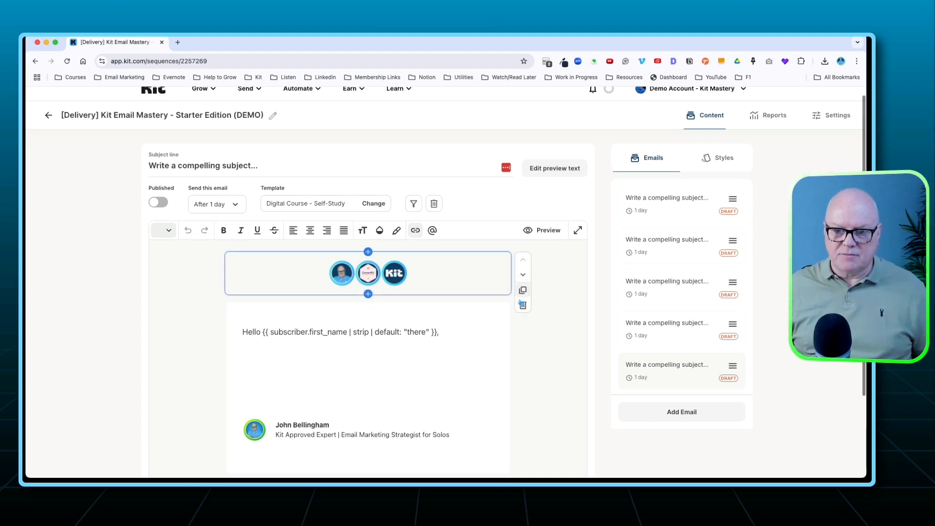
pyautogui.scroll(-3, 520, 303)
pyautogui.scroll(4, 506, 312)
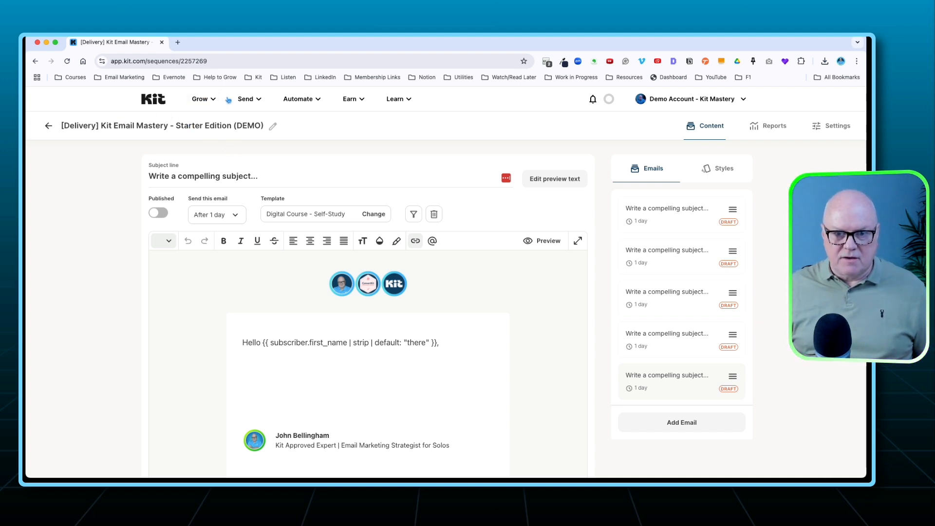
pyautogui.click(250, 99)
pyautogui.click(270, 187)
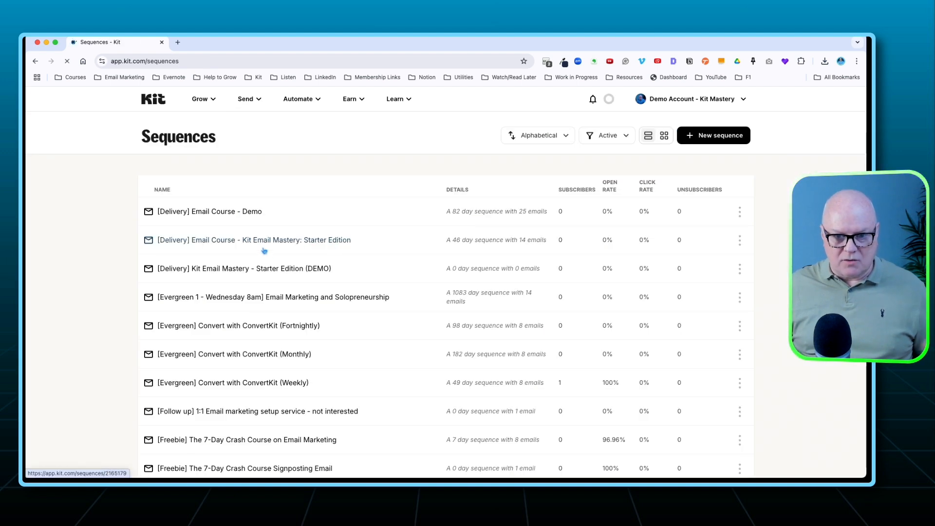
pyautogui.click(272, 248)
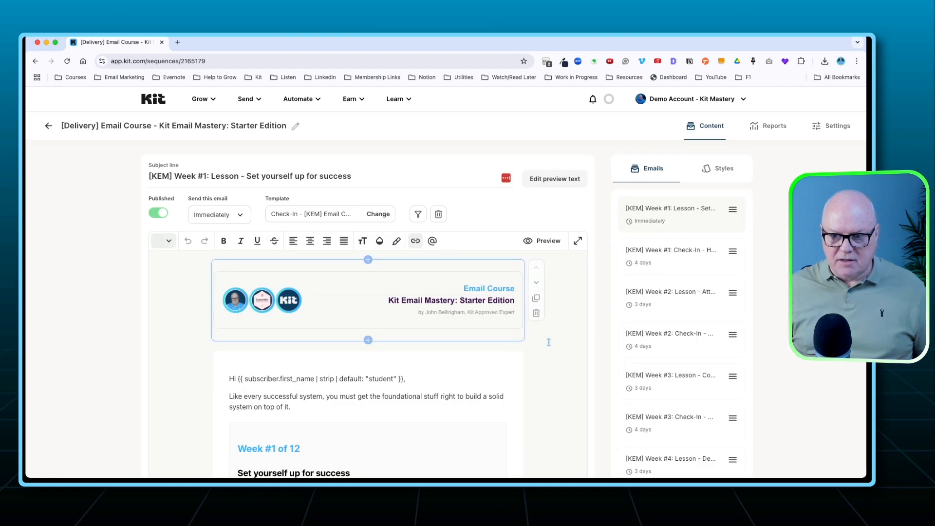
pyautogui.scroll(-2, 549, 342)
pyautogui.scroll(2, 549, 342)
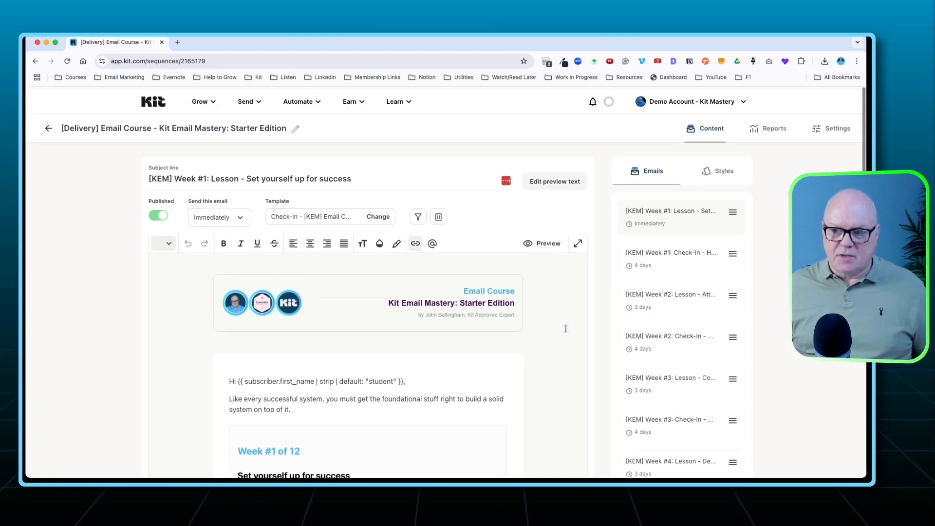
# Look over the sequence's list of weekly emails and the header, greeting and "Week #1 of 12" introduction of the first lesson email.
pyautogui.scroll(-5, 693, 296)
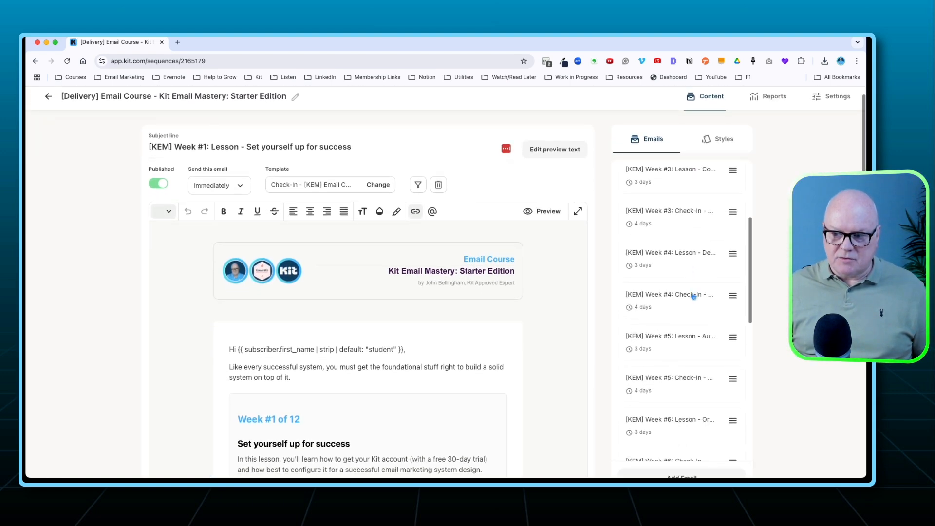
pyautogui.scroll(5, 693, 296)
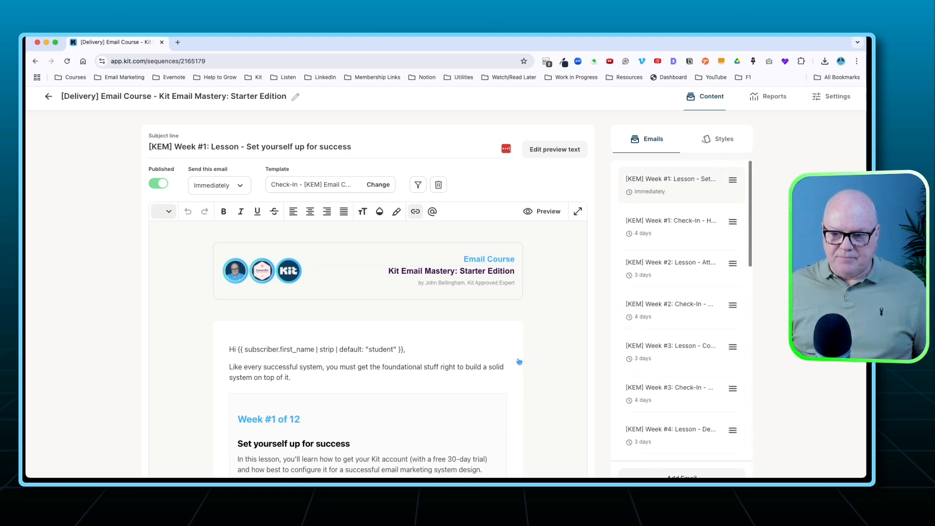
pyautogui.scroll(-3, 519, 362)
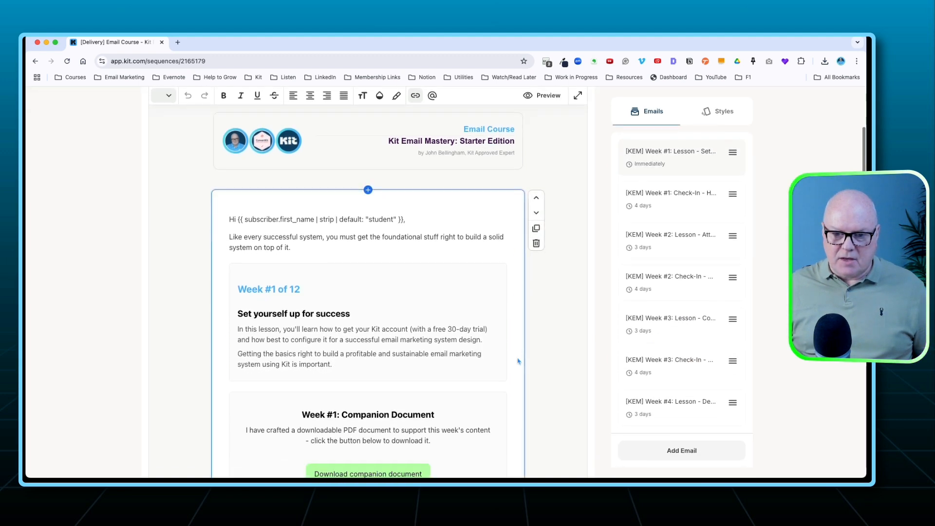
pyautogui.click(333, 249)
pyautogui.scroll(-1, 357, 290)
pyautogui.scroll(3, 389, 277)
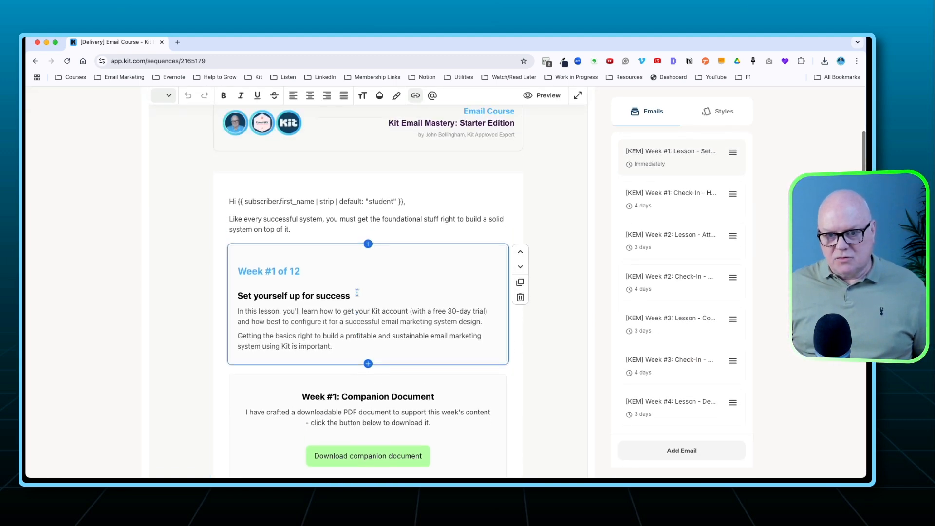
pyautogui.click(420, 266)
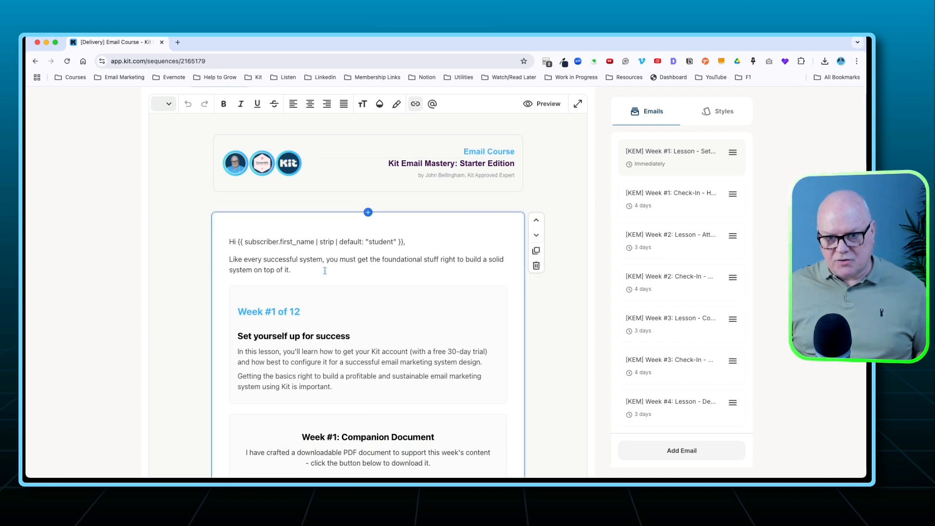
pyautogui.scroll(-5, 313, 288)
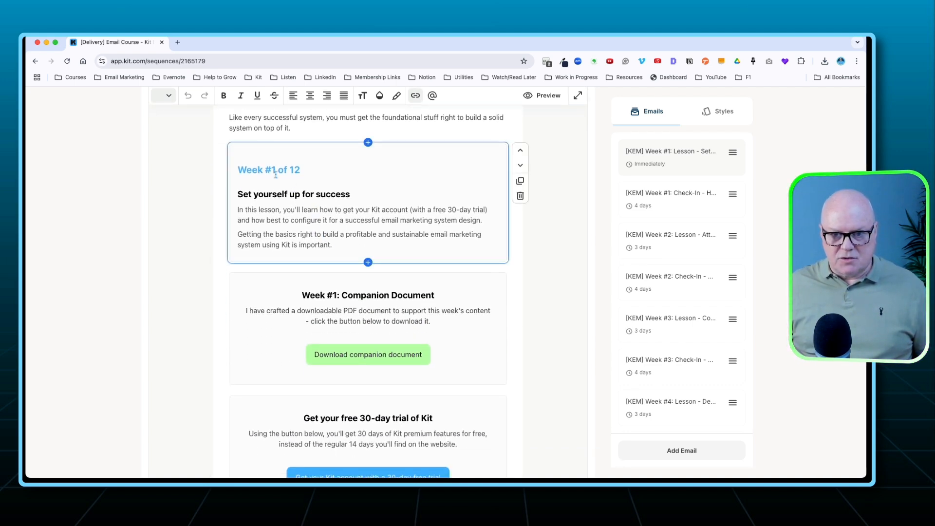
# Copy the URL of the "Download companion document" button and open it in a new browser tab.
pyautogui.scroll(-3, 360, 278)
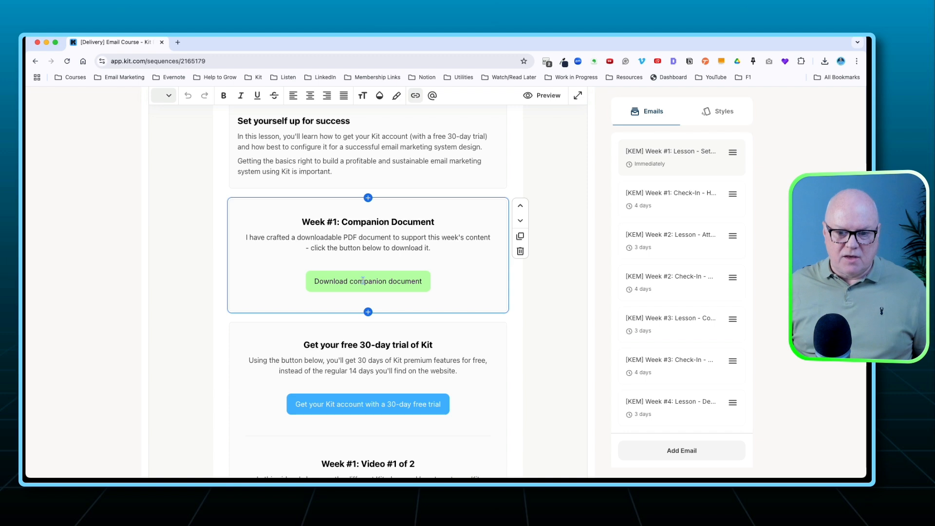
pyautogui.click(363, 281)
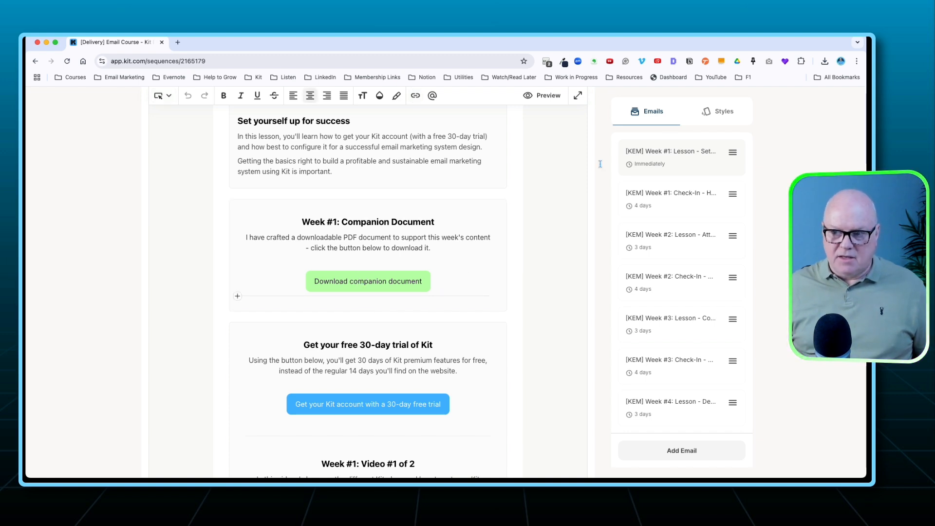
pyautogui.click(719, 111)
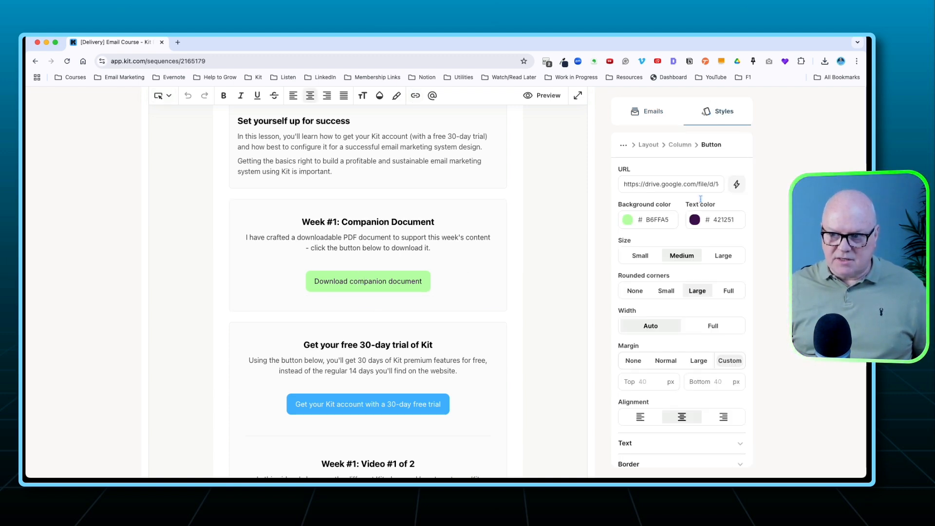
pyautogui.tripleClick(651, 185)
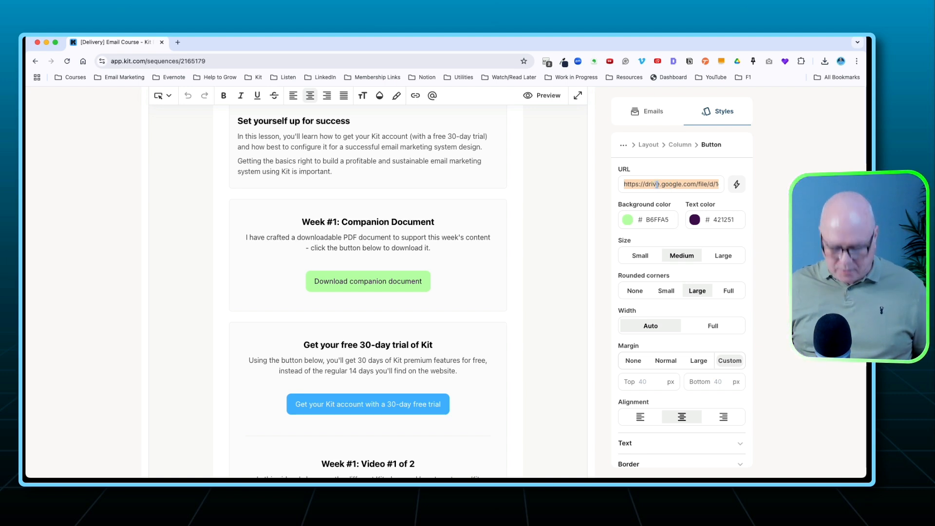
pyautogui.click(178, 43)
pyautogui.press('super+v')
pyautogui.press('Return')
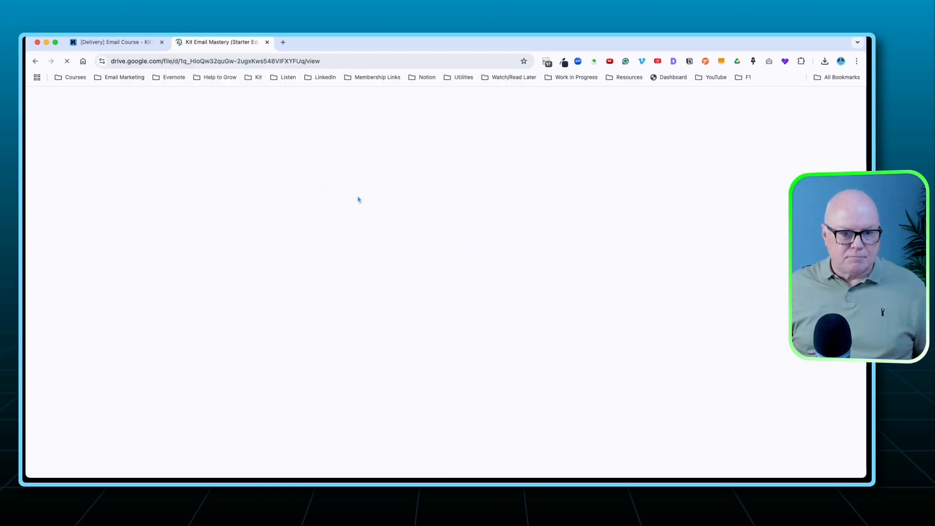
# Skim the pages of the Week #1 companion PDF in Google Drive and return to the Kit sequence editor.
pyautogui.scroll(-10, 417, 262)
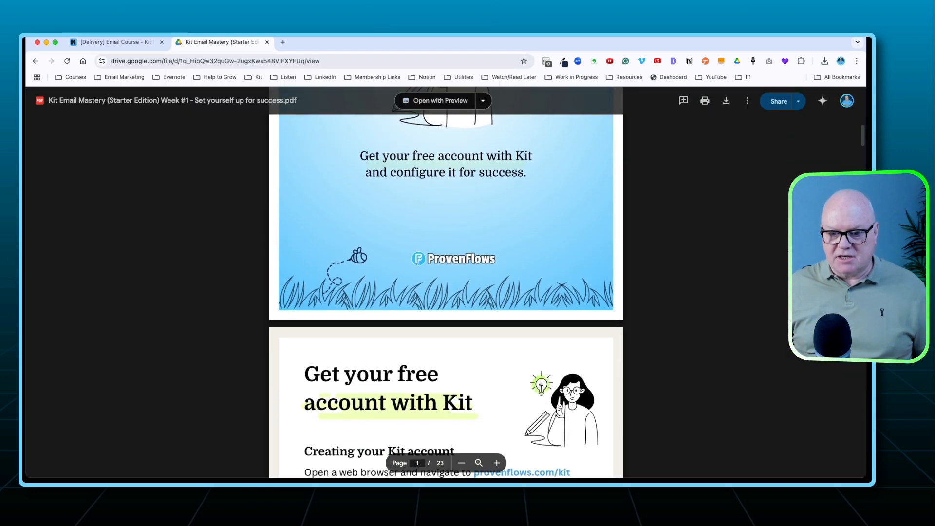
pyautogui.scroll(-15, 418, 265)
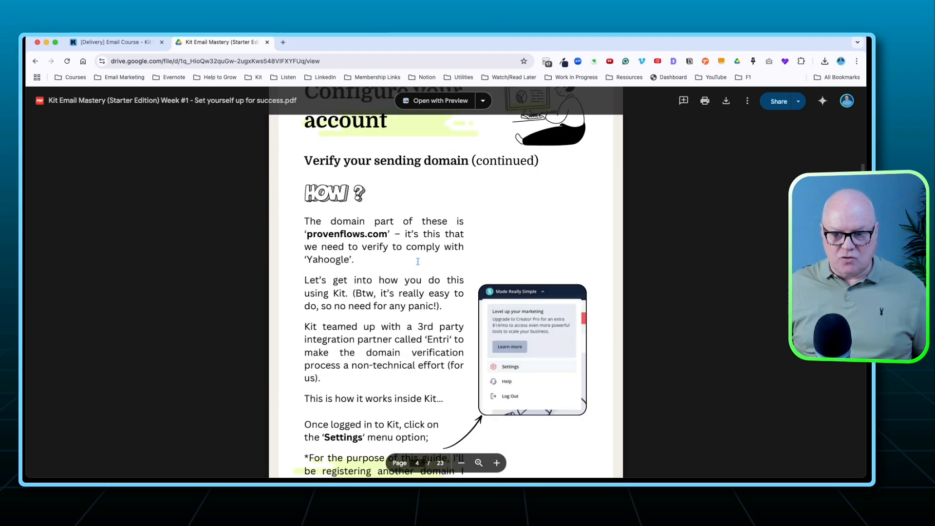
pyautogui.scroll(-20, 418, 261)
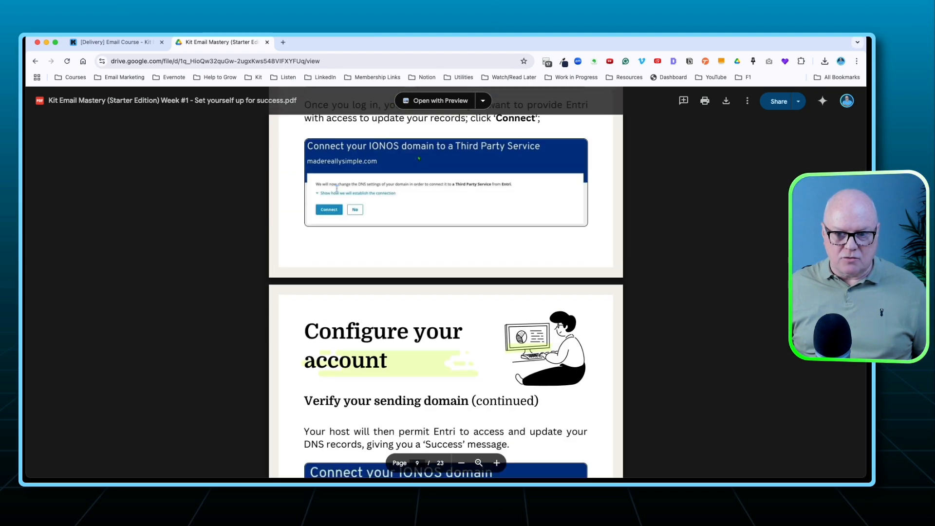
pyautogui.click(148, 43)
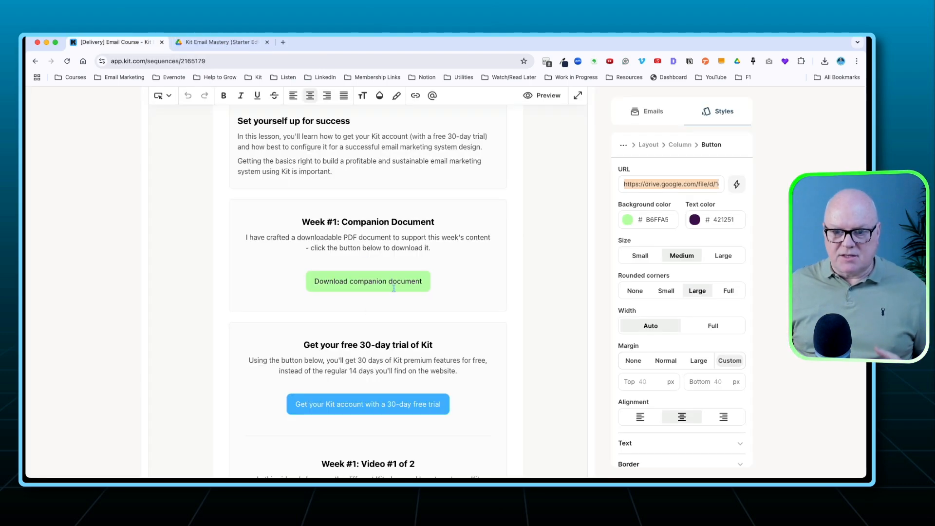
# Review the lesson email's free 30-day trial section and the "Week #1: Video #1 of 2" section.
pyautogui.scroll(-5, 399, 304)
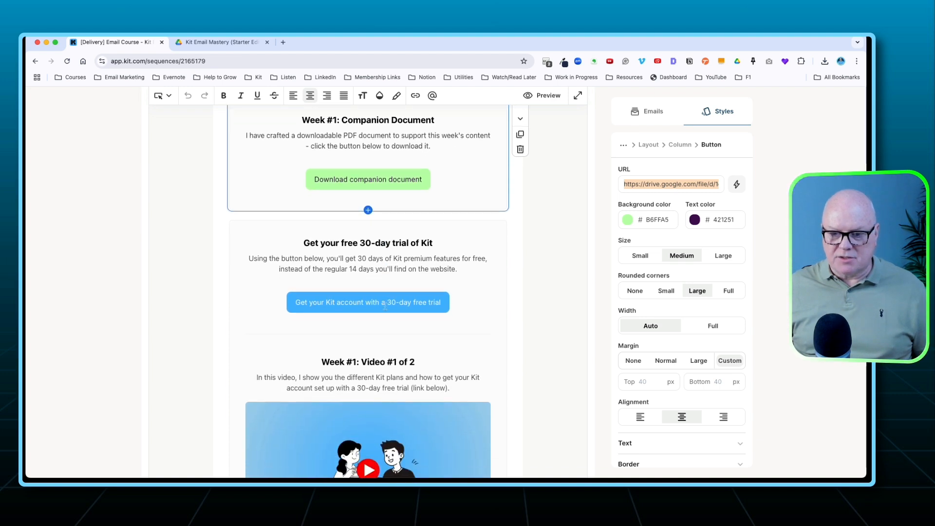
pyautogui.scroll(-4, 428, 301)
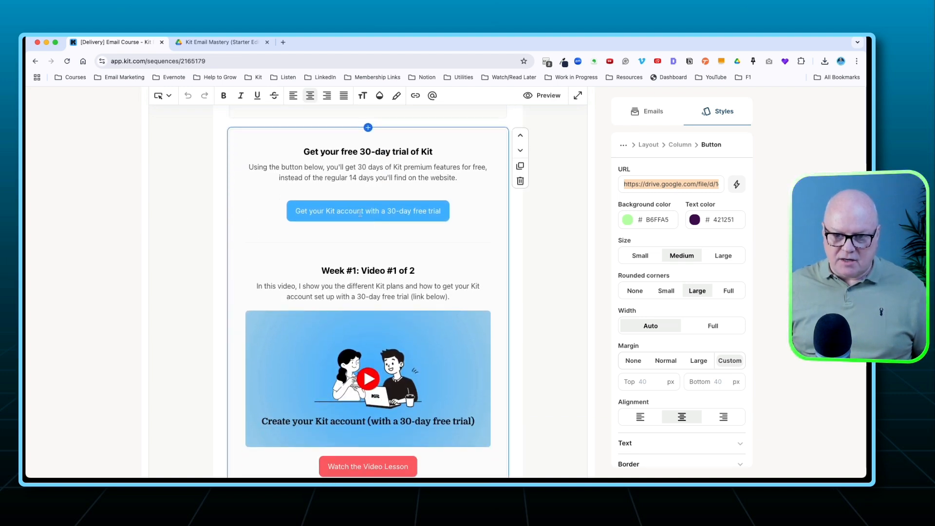
pyautogui.scroll(-8, 375, 259)
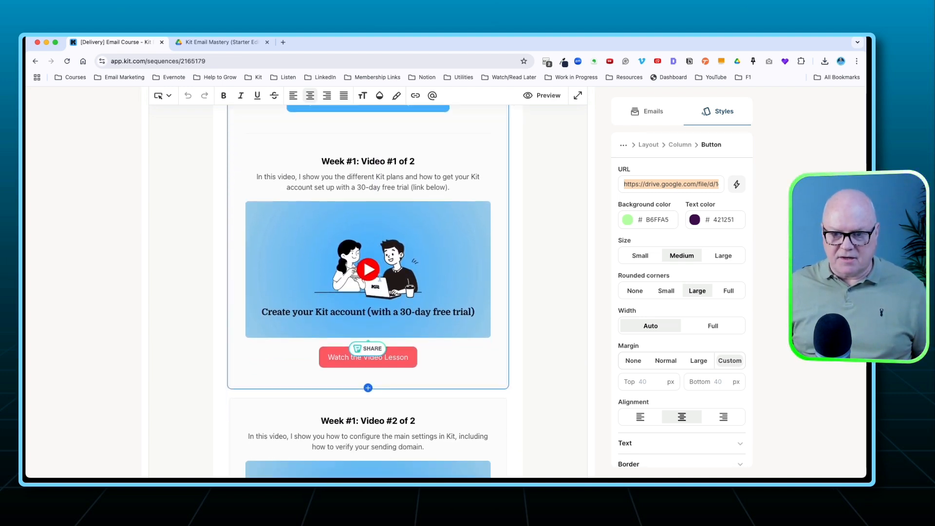
pyautogui.scroll(4, 347, 264)
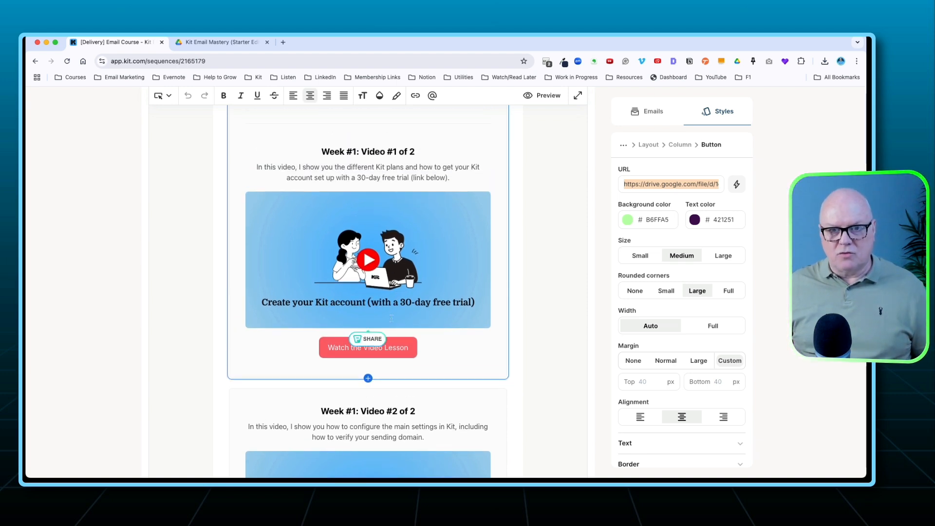
pyautogui.scroll(-2, 392, 318)
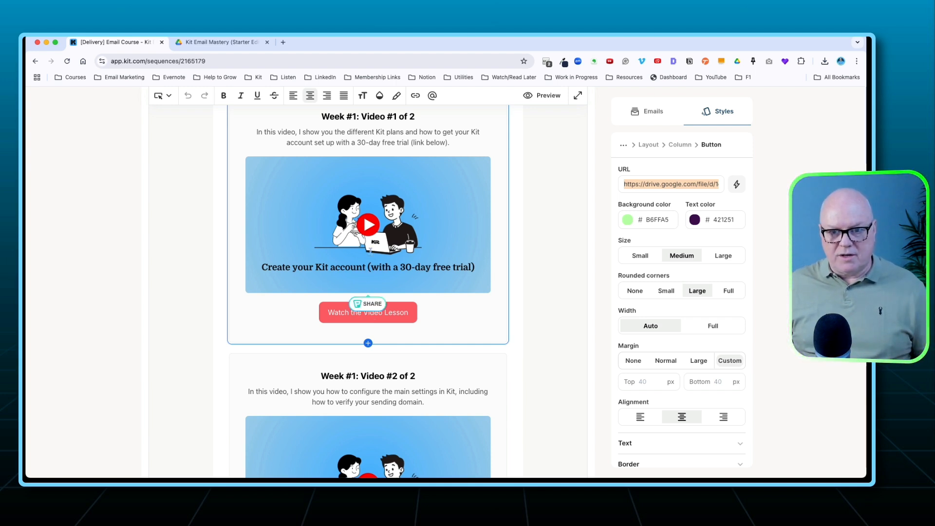
pyautogui.scroll(2, 371, 250)
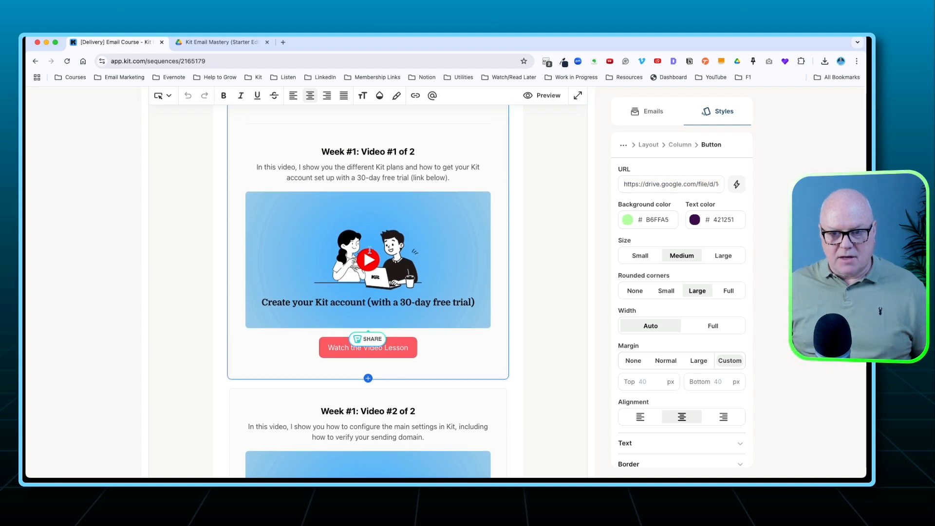
# Copy the link URL of the Video #1 thumbnail image and open it in the browser tab holding the companion PDF.
pyautogui.click(369, 251)
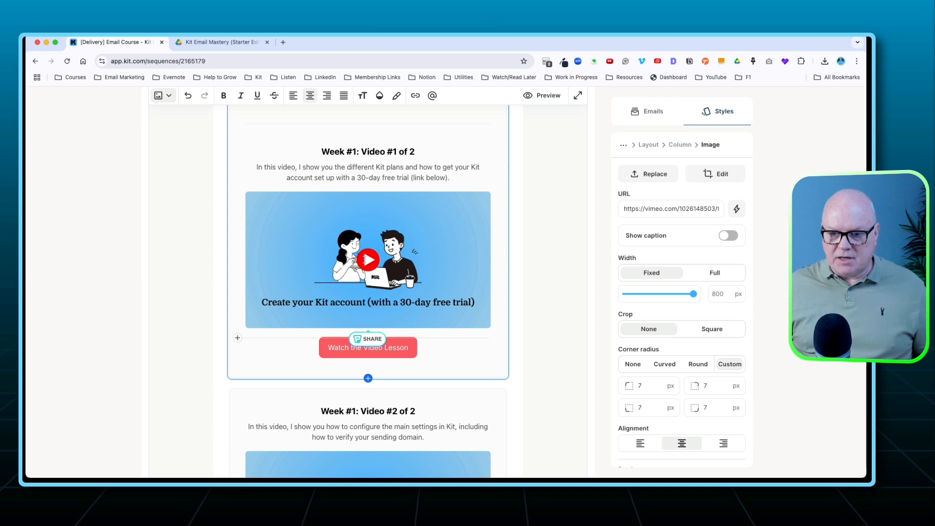
pyautogui.tripleClick(656, 208)
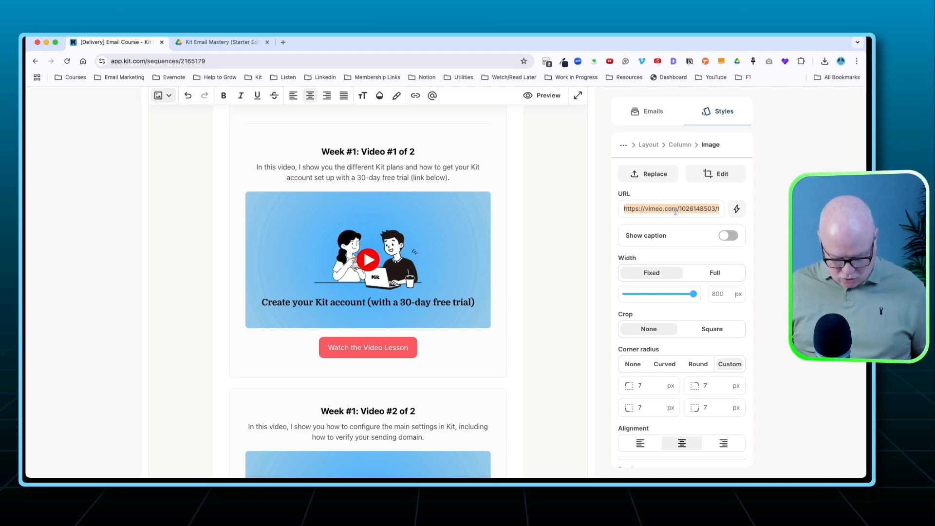
pyautogui.click(219, 42)
pyautogui.click(225, 60)
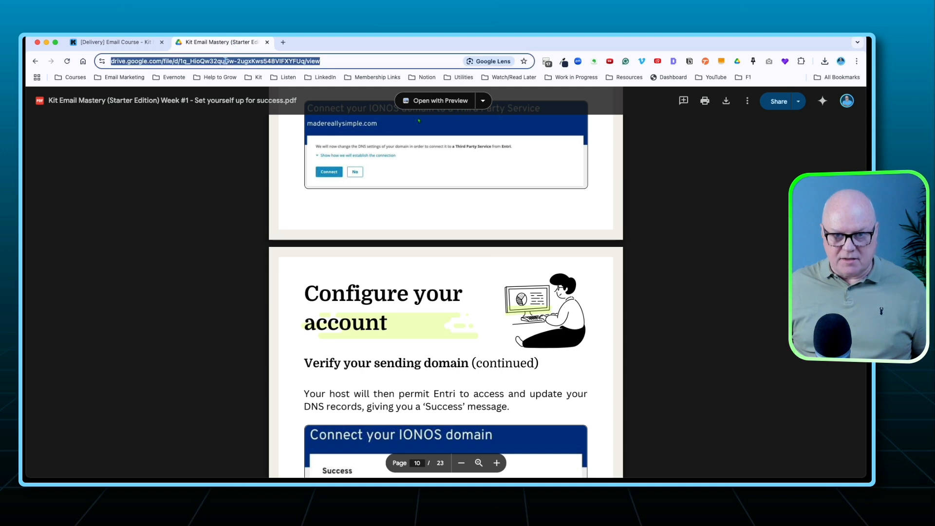
pyautogui.press('super+v')
pyautogui.press('Return')
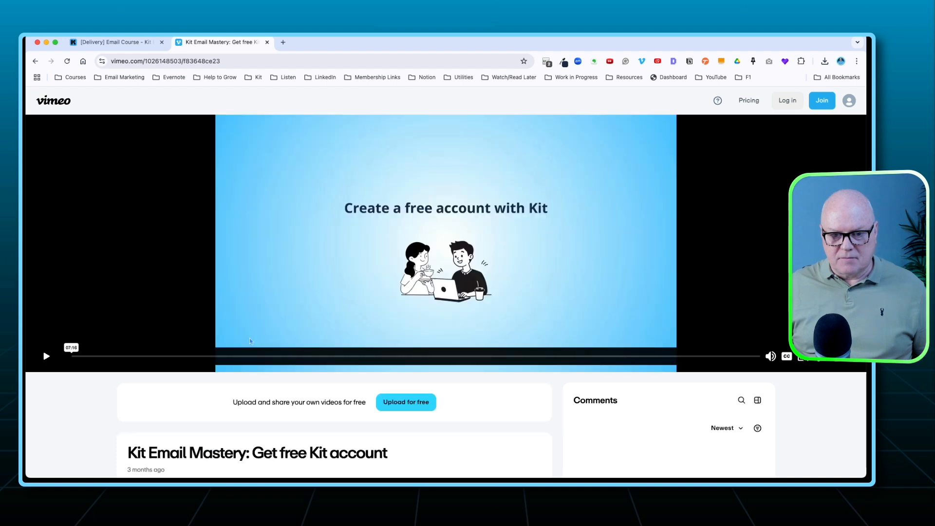
# Play the Vimeo lesson video briefly, pause it and close its tab to return to the Kit sequence editor.
pyautogui.click(46, 356)
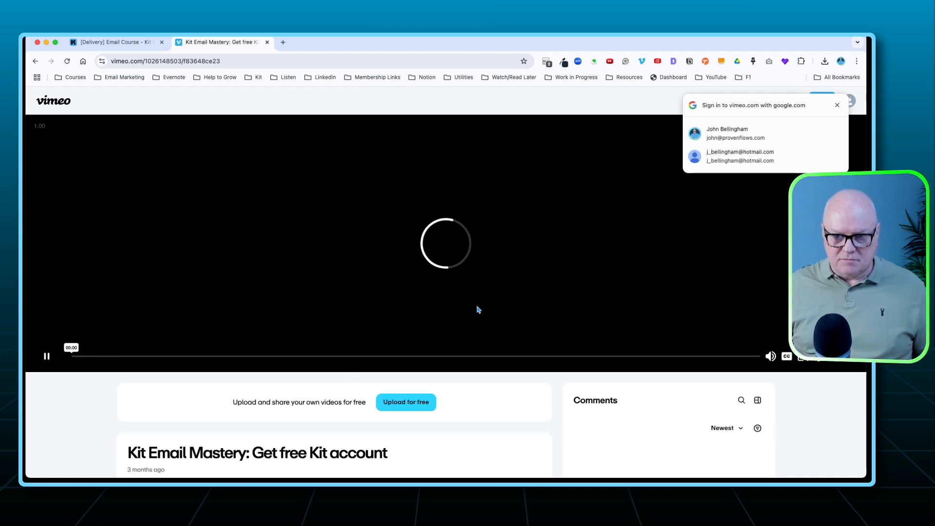
pyautogui.click(46, 356)
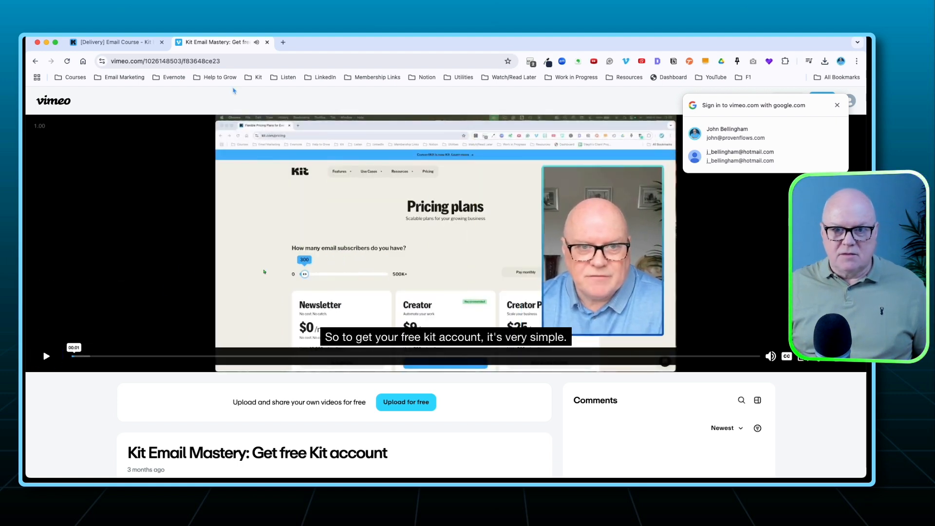
pyautogui.click(267, 43)
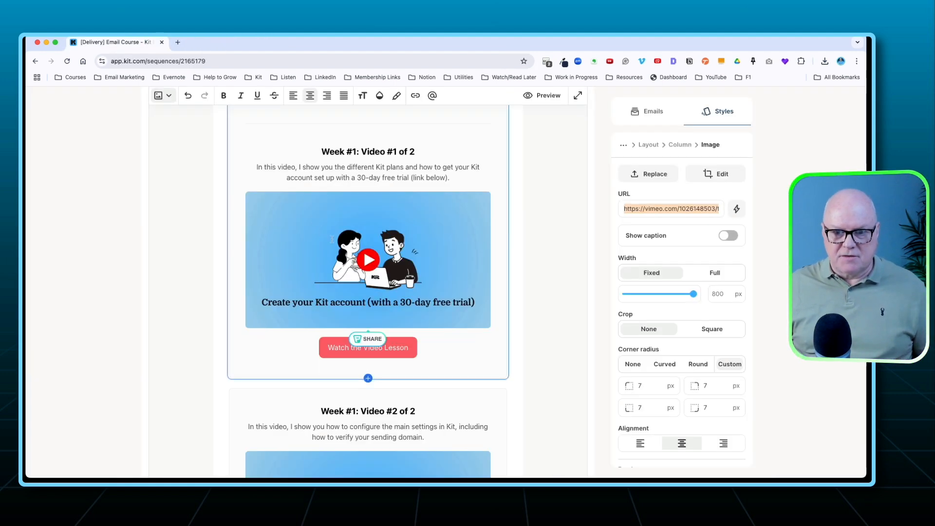
# Review the lesson email's Video #2, "Your Actions for This Week" and "Pro Tip" sections, and return to the start of the email.
pyautogui.scroll(-3, 381, 282)
pyautogui.scroll(-5, 381, 282)
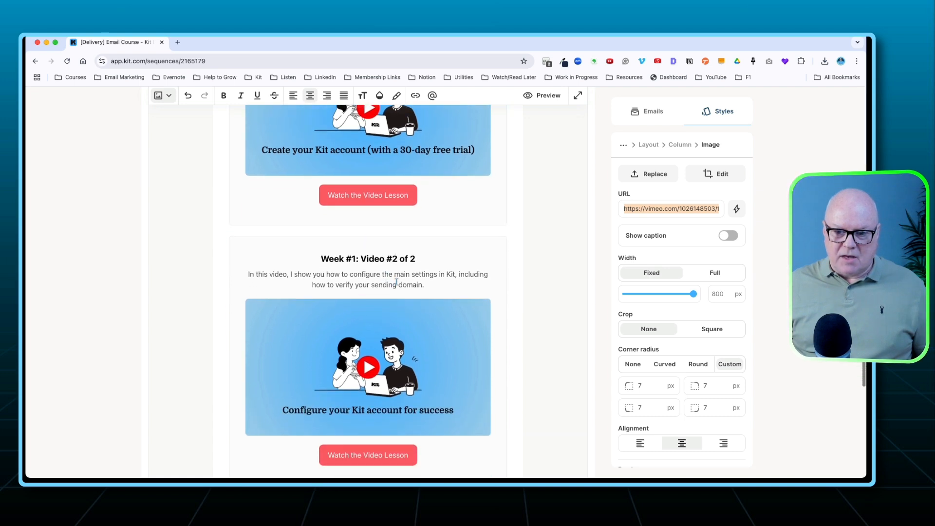
pyautogui.scroll(-4, 427, 291)
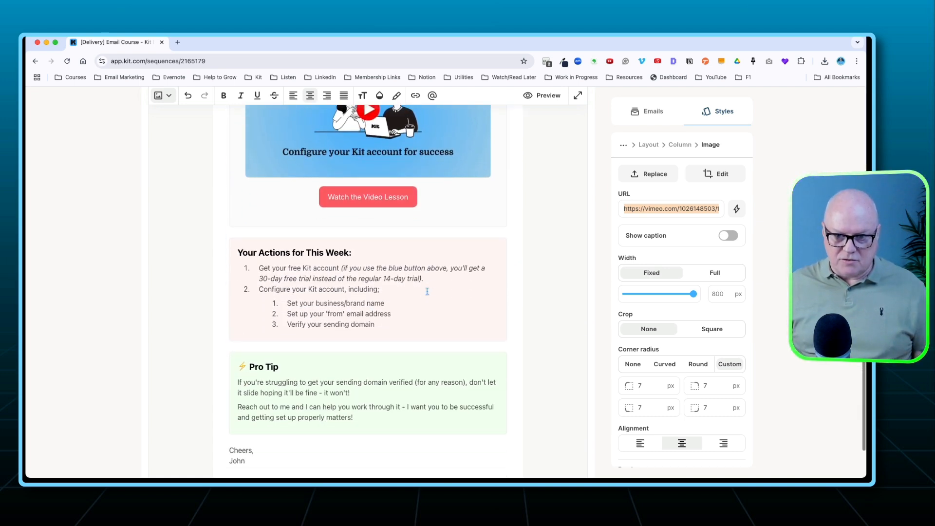
pyautogui.scroll(1, 424, 286)
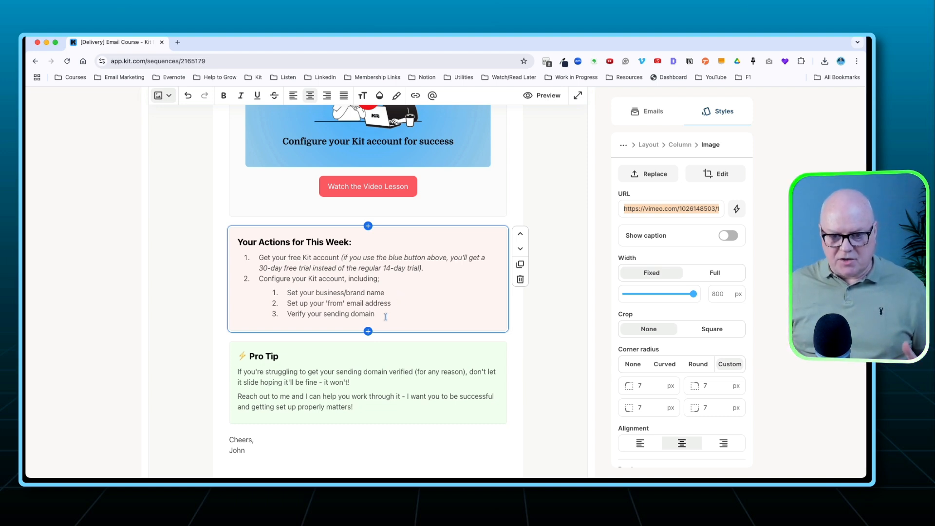
pyautogui.scroll(-1, 322, 369)
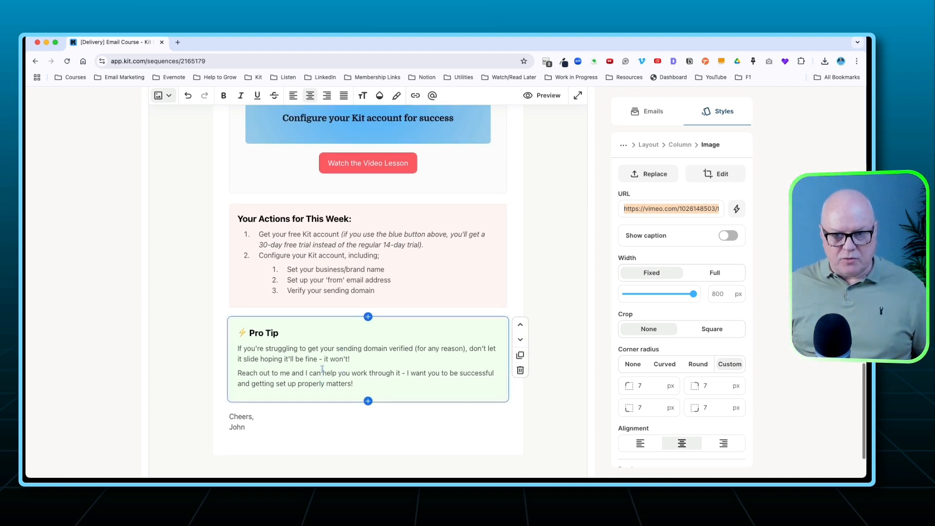
pyautogui.scroll(20, 321, 369)
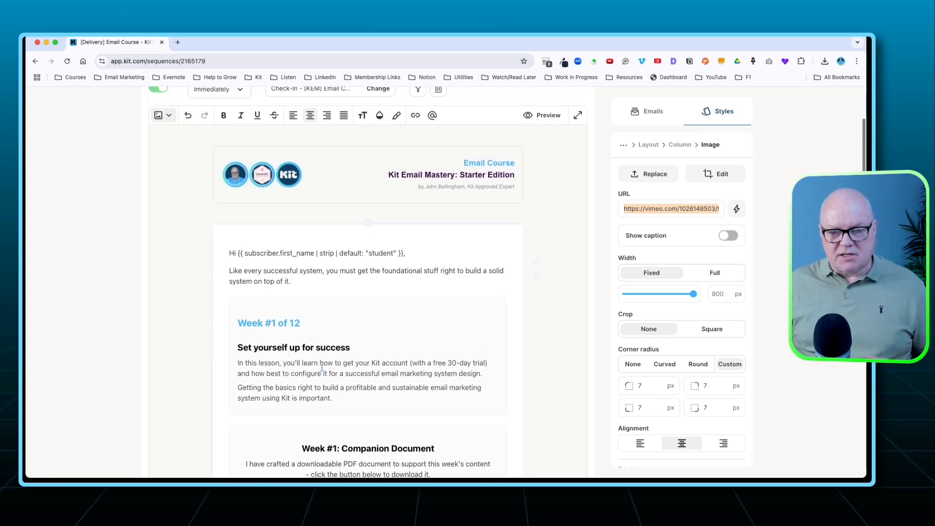
pyautogui.scroll(2, 321, 367)
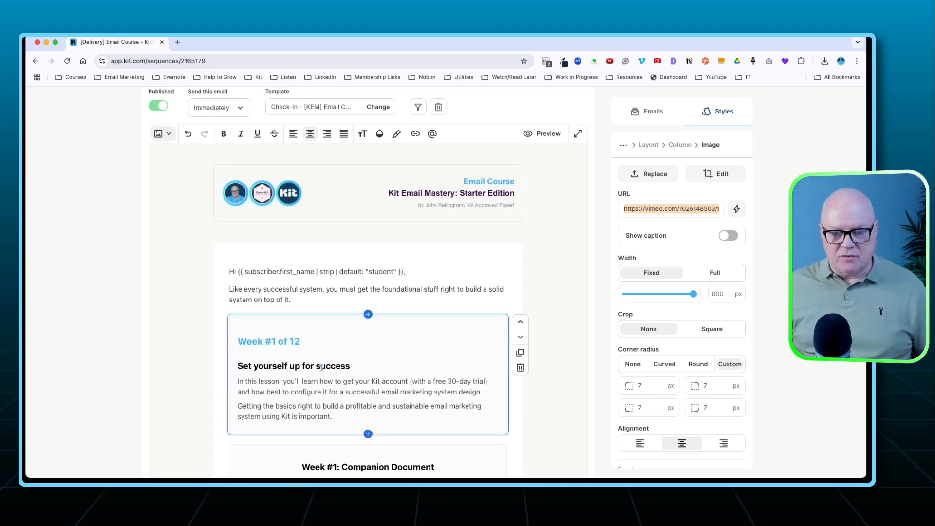
pyautogui.scroll(5, 357, 303)
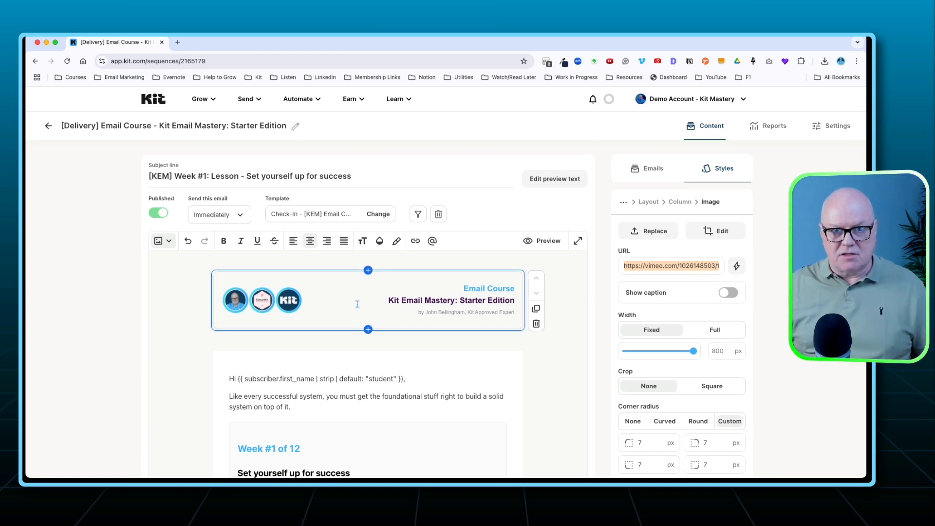
# Open the "[KEM] Week #1: Check-In" email in the sequence and review its "Weekly Check-In" and "Your Weekly Actions" sections.
pyautogui.click(641, 173)
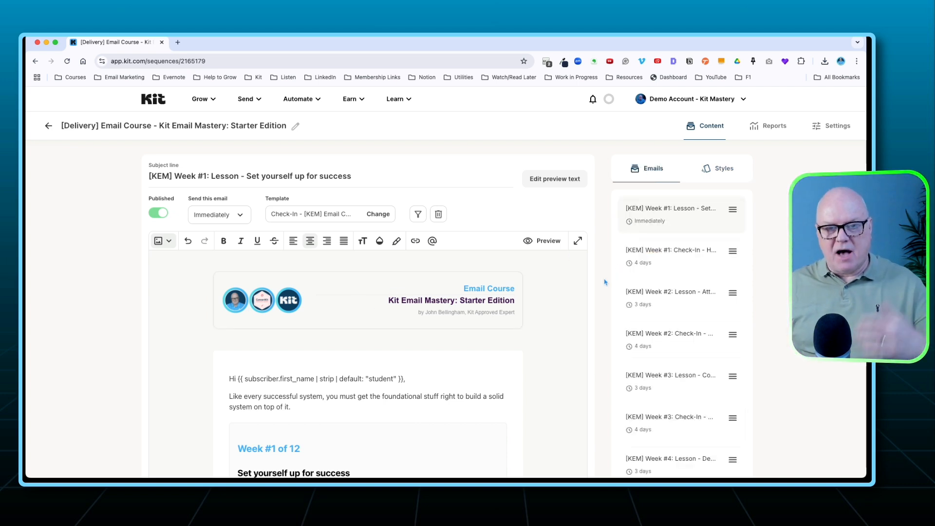
pyautogui.click(659, 258)
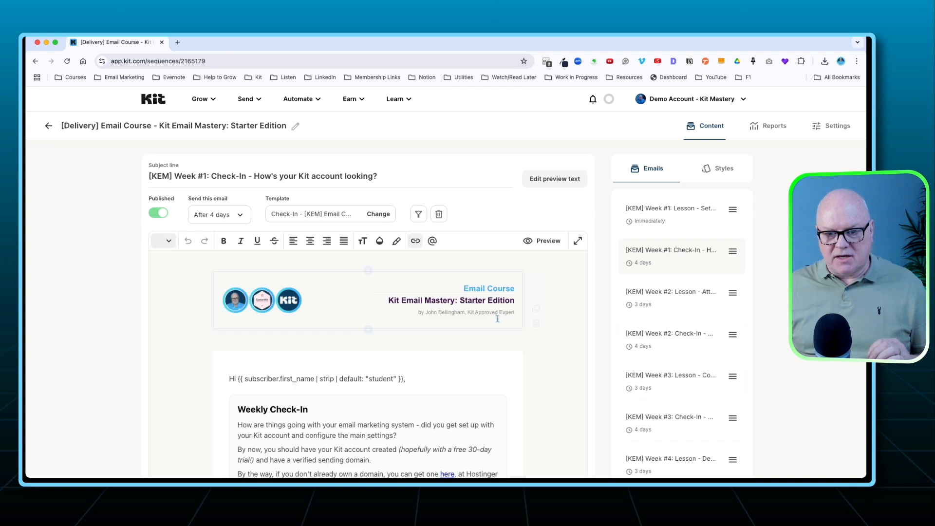
pyautogui.scroll(-3, 494, 331)
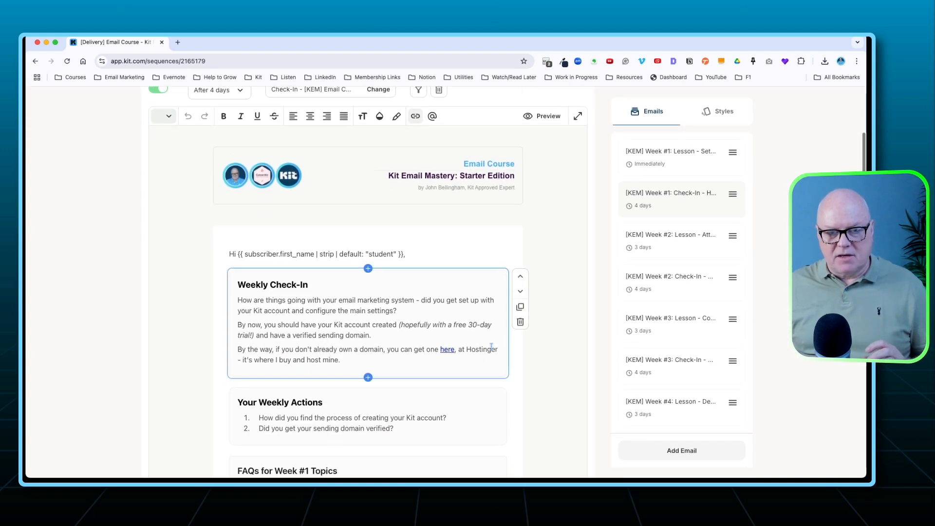
pyautogui.scroll(-1, 490, 346)
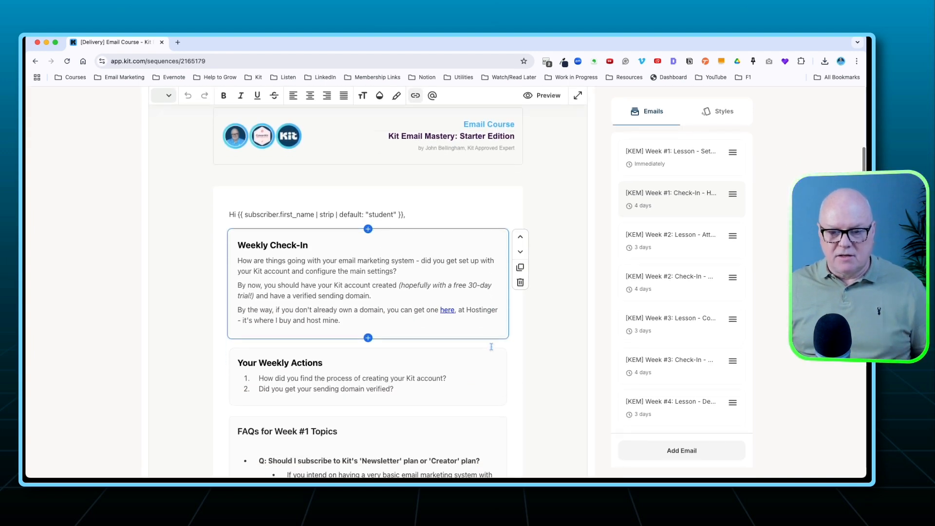
pyautogui.scroll(-1, 491, 346)
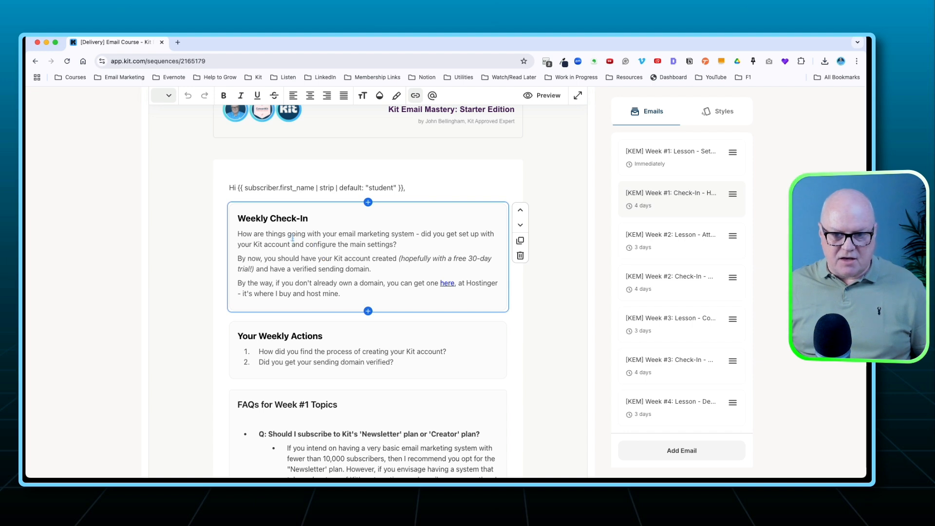
pyautogui.scroll(-3, 373, 304)
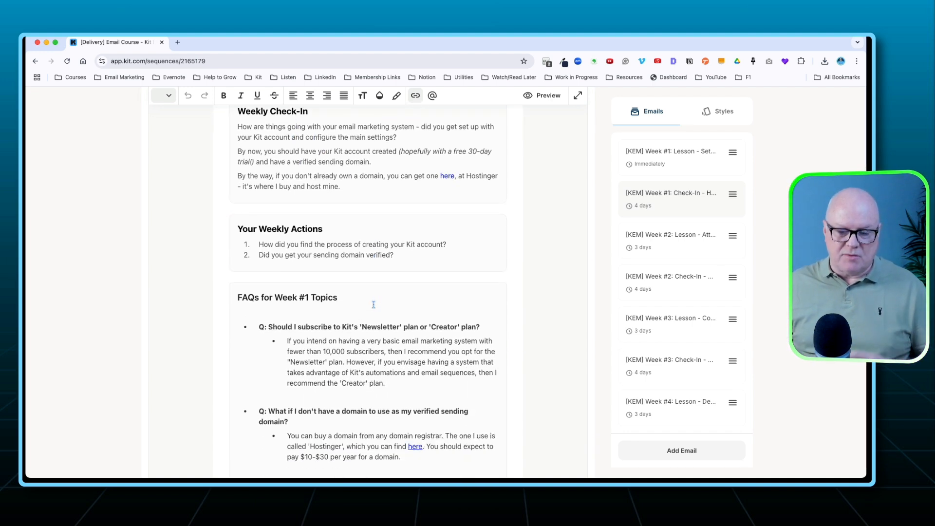
pyautogui.click(371, 305)
pyautogui.scroll(3, 365, 306)
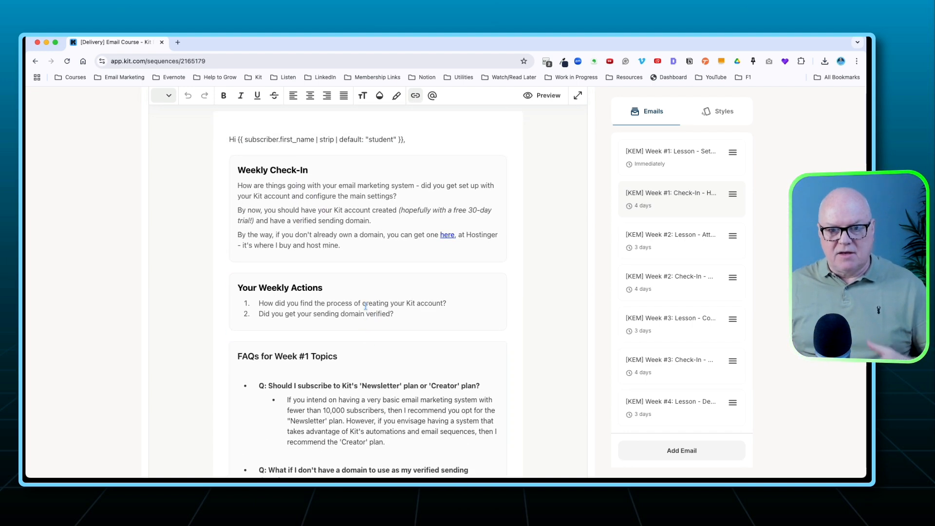
pyautogui.click(365, 305)
# Review the check-in email's "FAQs for Week #1 Topics" and "Do you have any other questions for me?" sections, and return to its start.
pyautogui.scroll(-3, 366, 306)
pyautogui.scroll(-3, 365, 305)
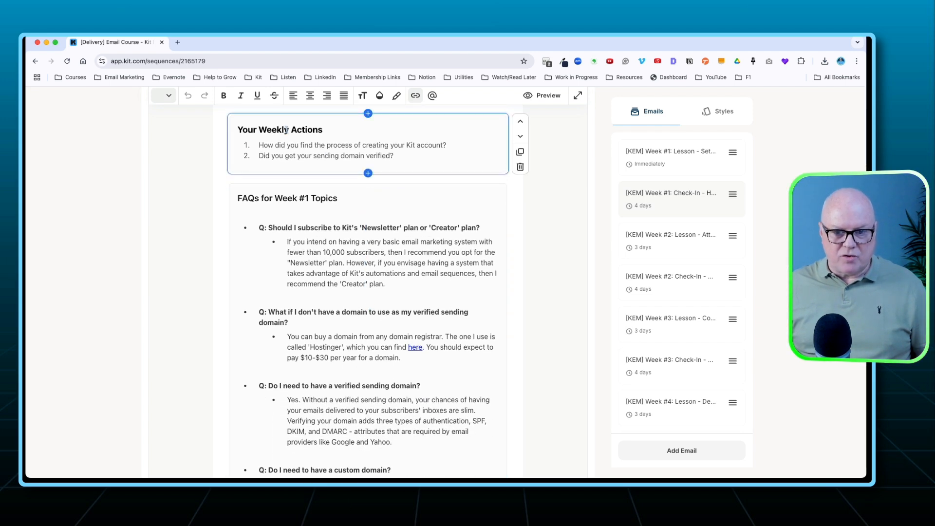
pyautogui.scroll(-1, 324, 244)
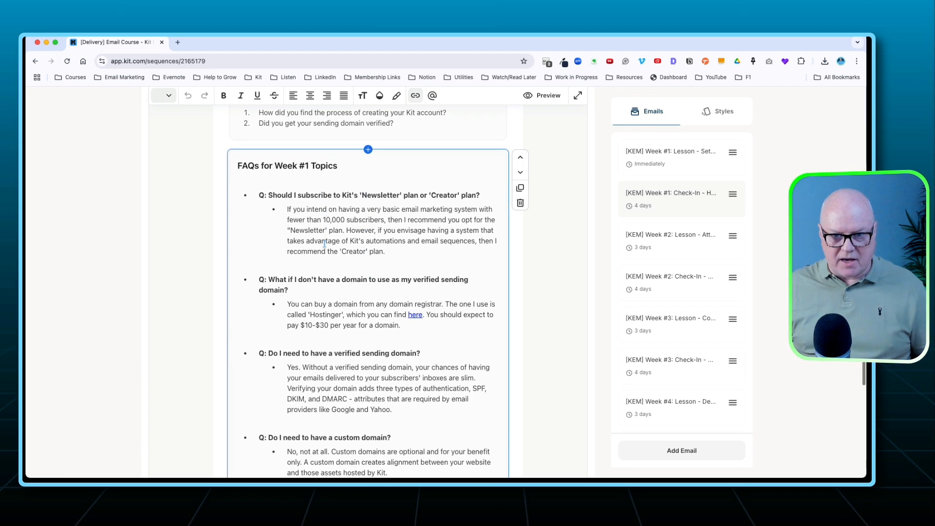
pyautogui.scroll(-1, 324, 244)
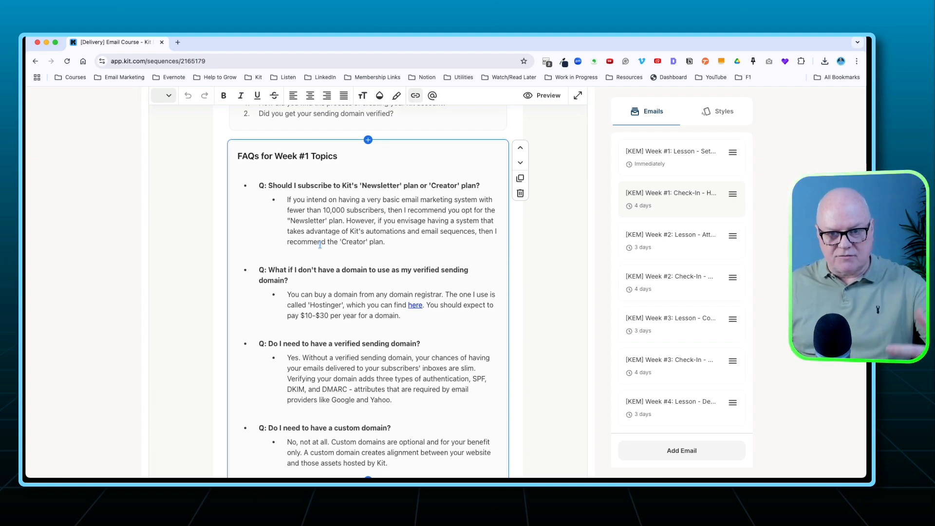
pyautogui.moveTo(269, 186); pyautogui.dragTo(473, 185)
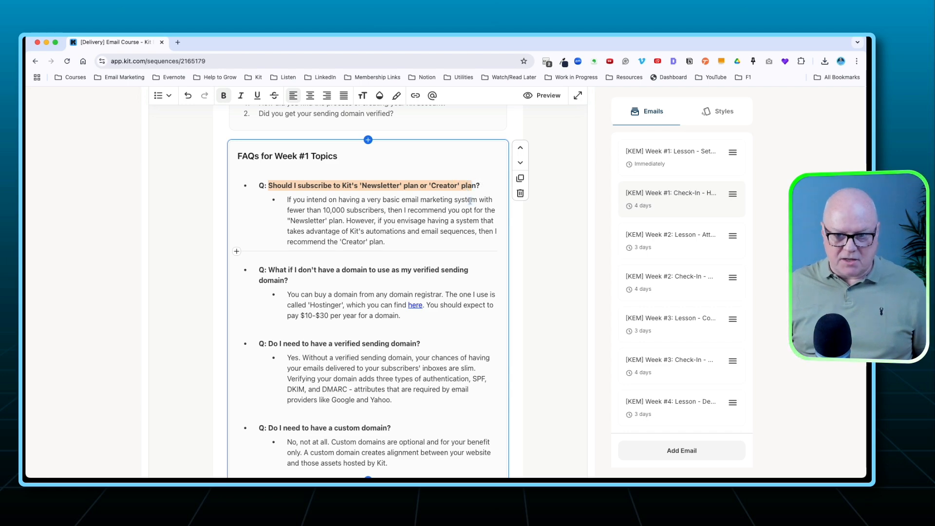
pyautogui.click(370, 269)
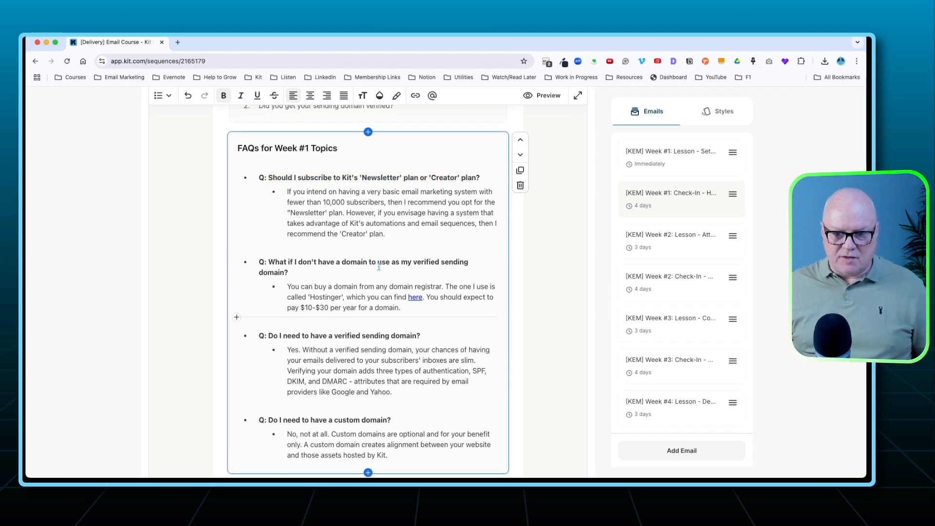
pyautogui.scroll(-3, 379, 266)
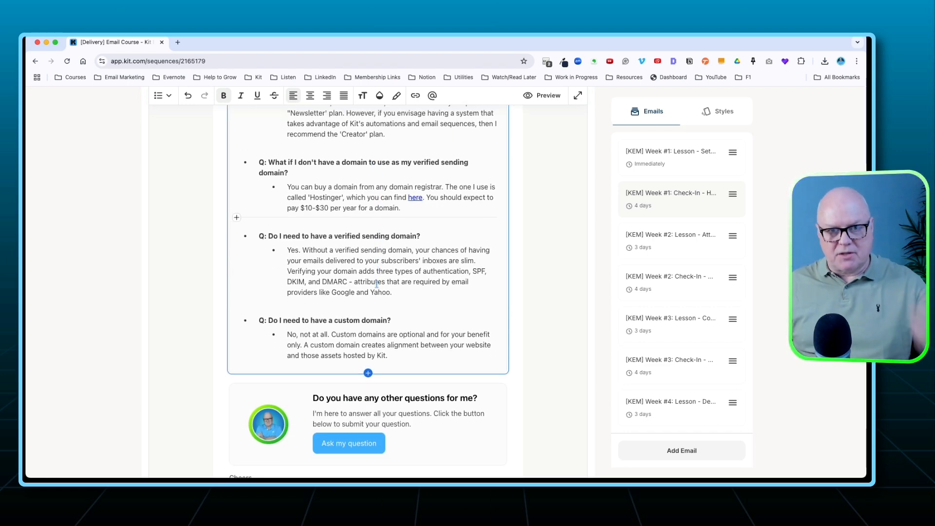
pyautogui.scroll(5, 377, 280)
pyautogui.scroll(5, 377, 284)
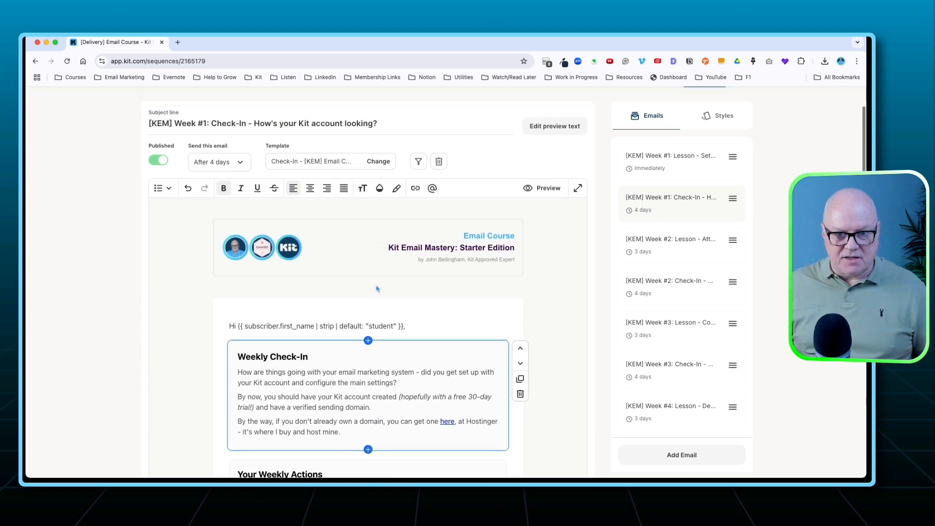
# Open the "[KEM] Week #2: Lesson" email and review its companion document, two video sections, weekly actions and Pro Tip.
pyautogui.click(653, 252)
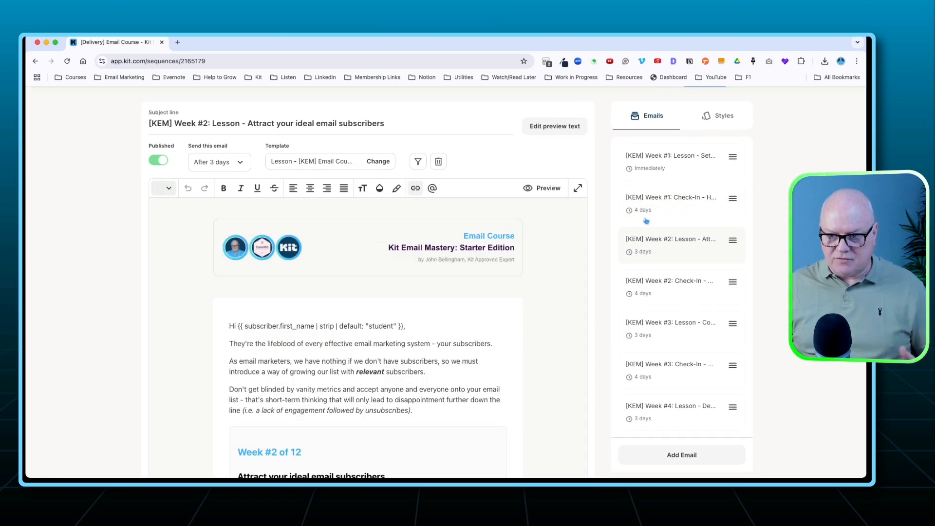
pyautogui.scroll(-5, 438, 370)
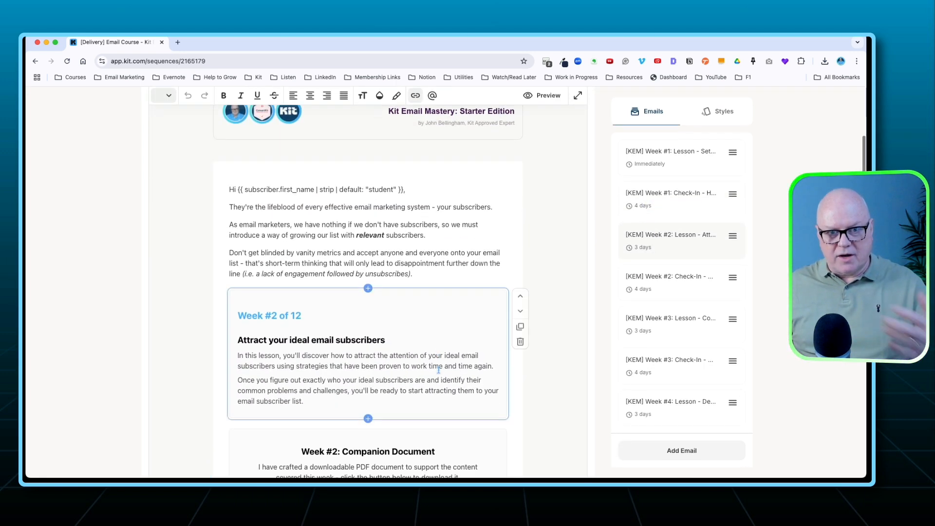
pyautogui.scroll(-8, 438, 370)
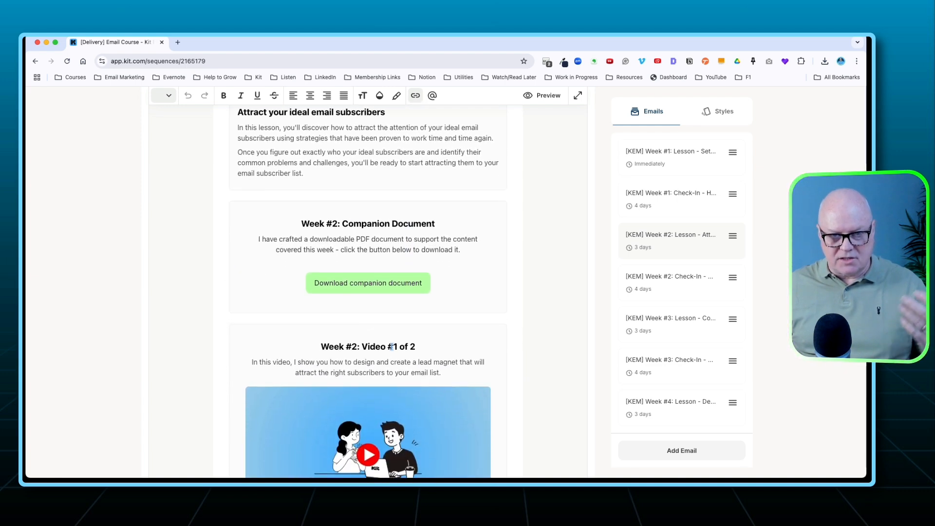
pyautogui.scroll(-2, 391, 346)
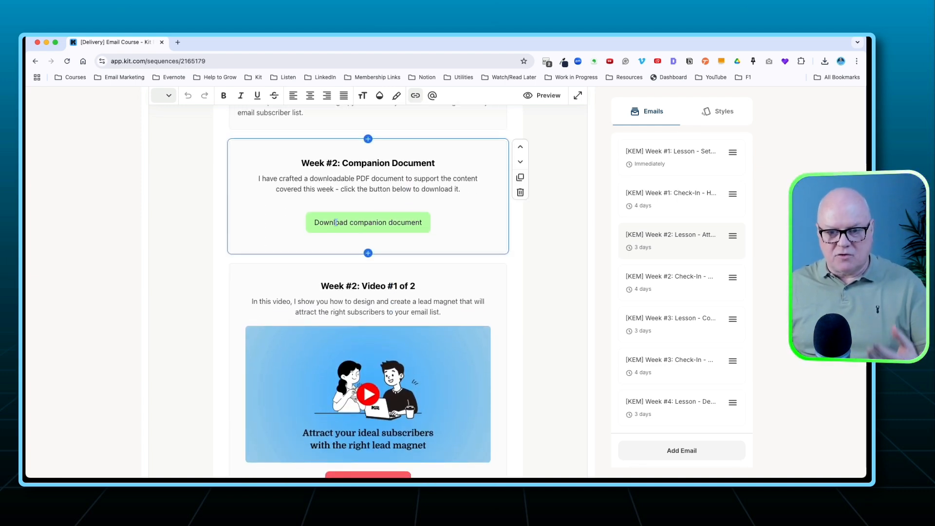
pyautogui.scroll(-4, 336, 222)
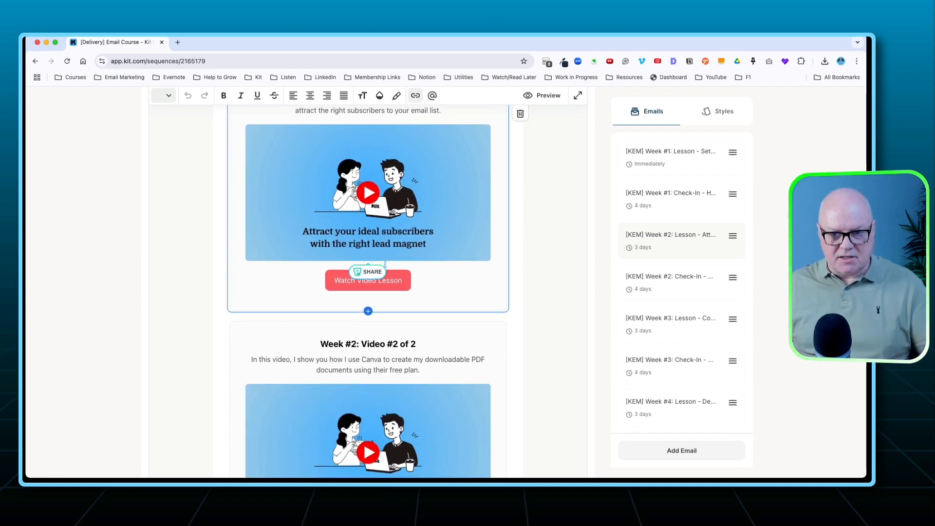
pyautogui.scroll(-2, 387, 263)
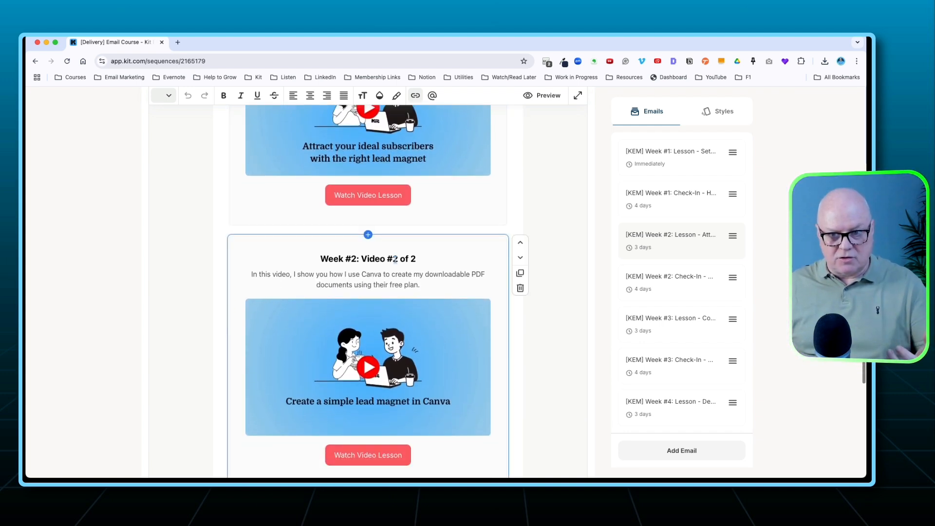
pyautogui.scroll(2, 395, 259)
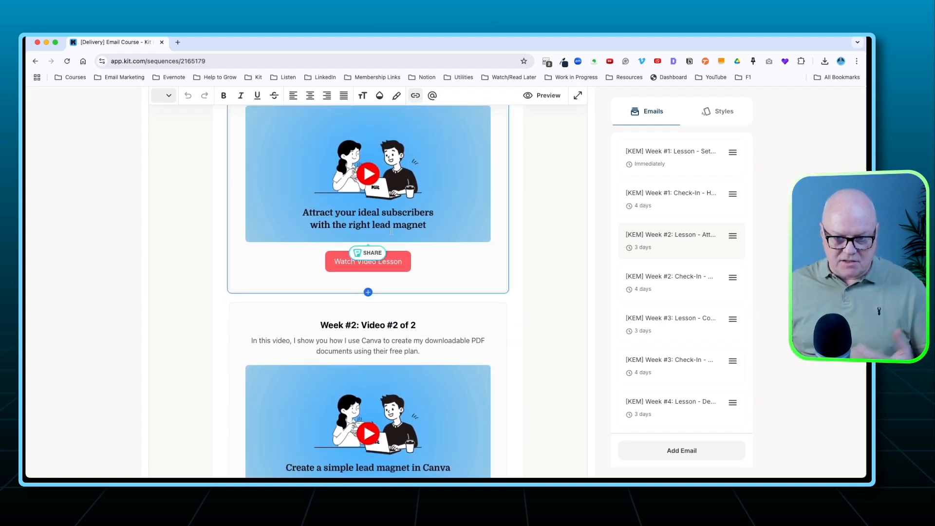
pyautogui.scroll(-7, 391, 232)
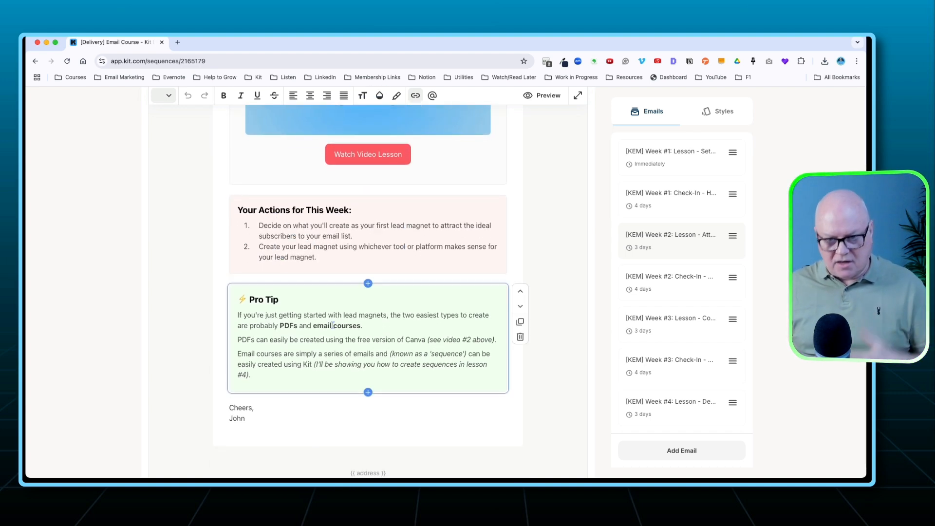
# Open the "[KEM] Week #2: Check-In" email and review its weekly check-in, actions, Week #2 FAQs and "Ask my question" section.
pyautogui.click(660, 288)
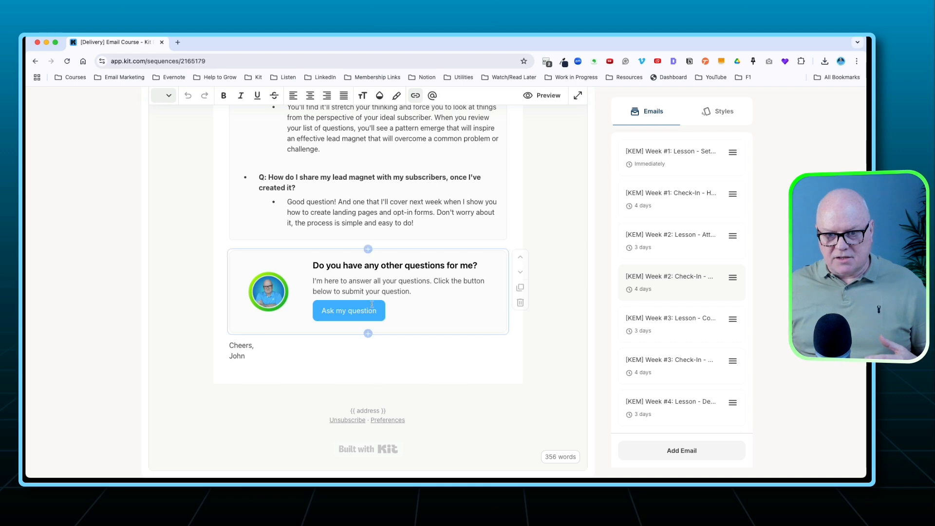
pyautogui.scroll(15, 374, 306)
pyautogui.scroll(2, 374, 305)
pyautogui.scroll(-3, 374, 306)
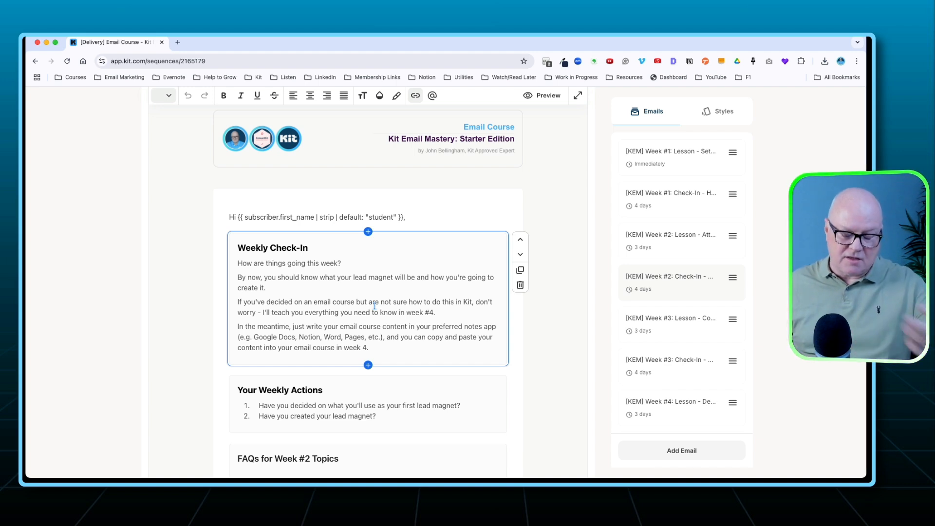
pyautogui.scroll(-5, 387, 308)
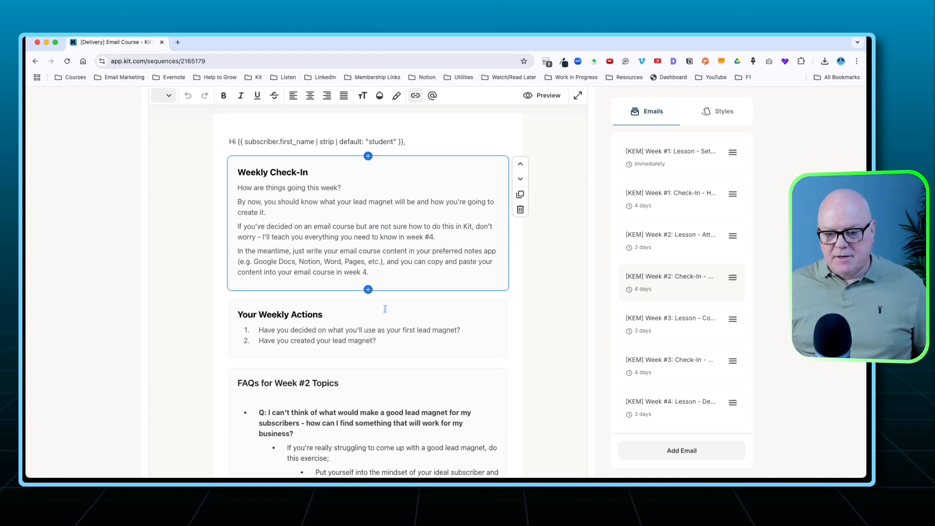
pyautogui.scroll(-7, 392, 308)
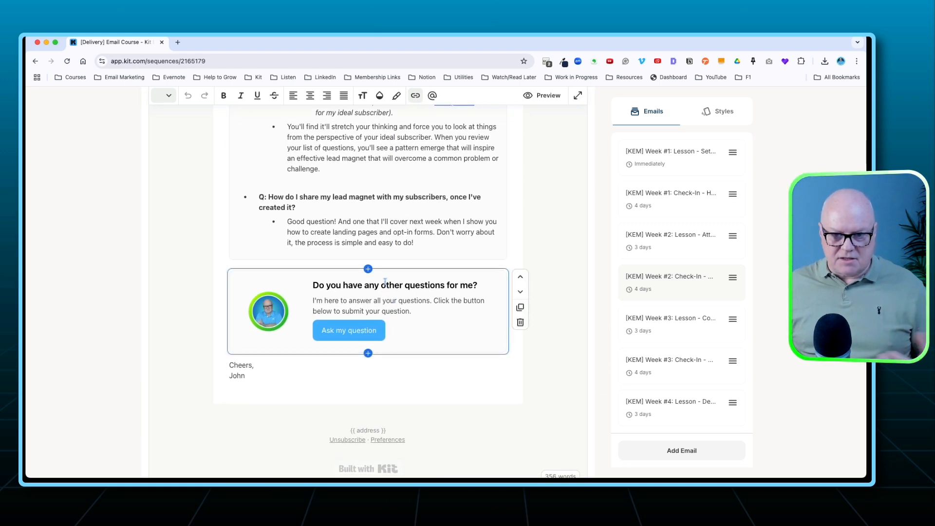
pyautogui.scroll(2, 385, 285)
pyautogui.scroll(5, 382, 288)
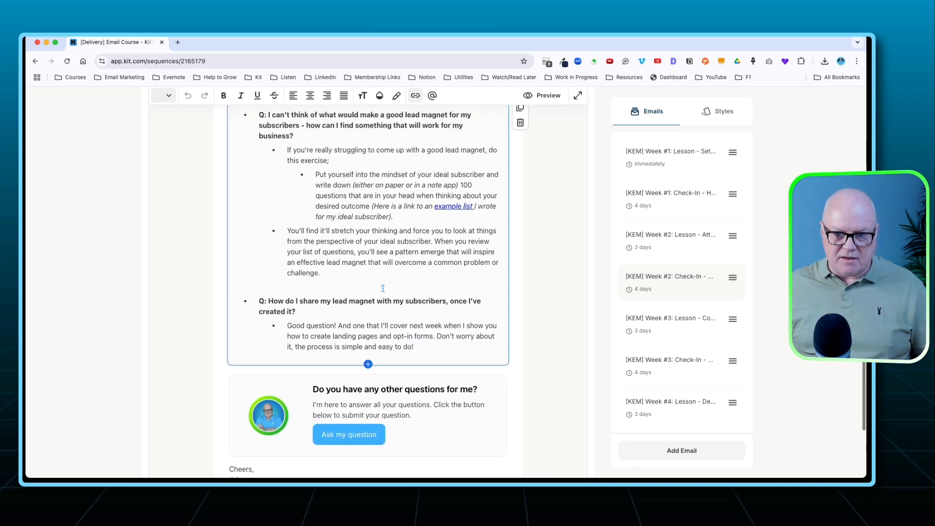
pyautogui.scroll(-4, 382, 288)
pyautogui.scroll(-2, 383, 288)
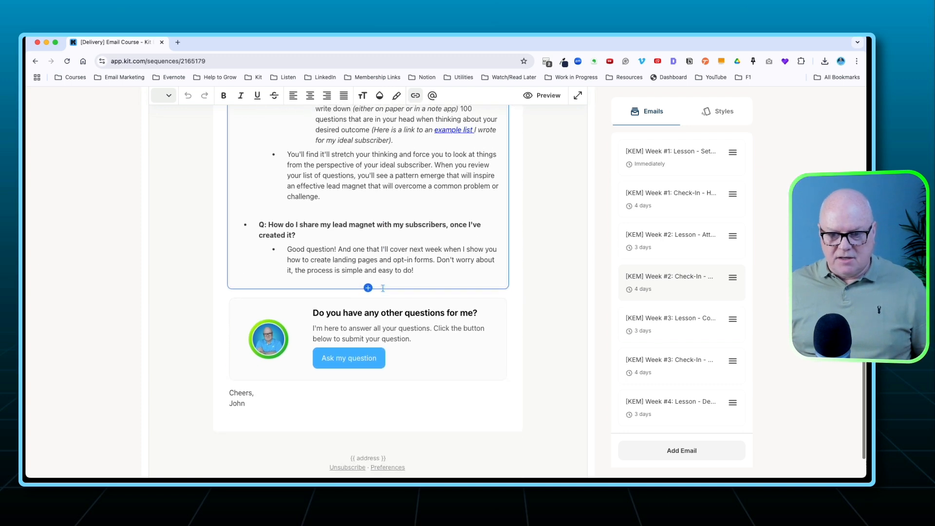
pyautogui.click(376, 350)
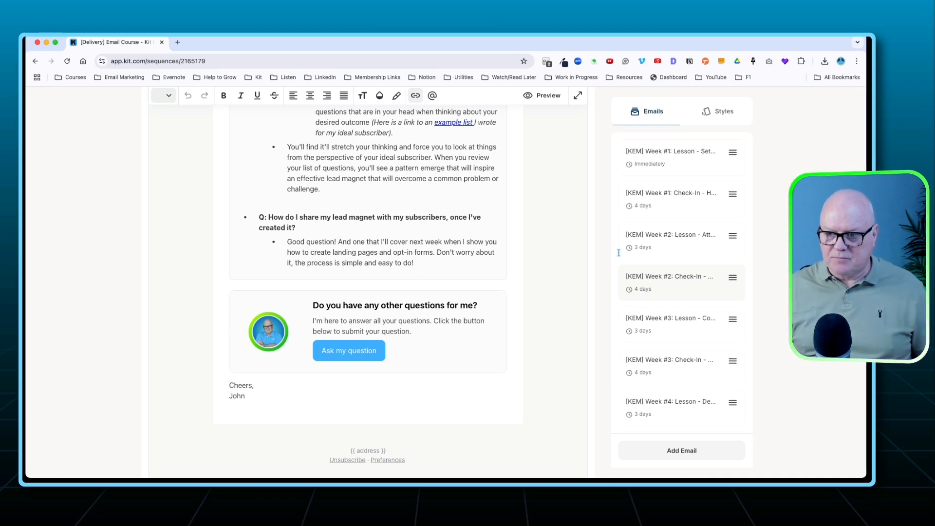
pyautogui.scroll(15, 582, 256)
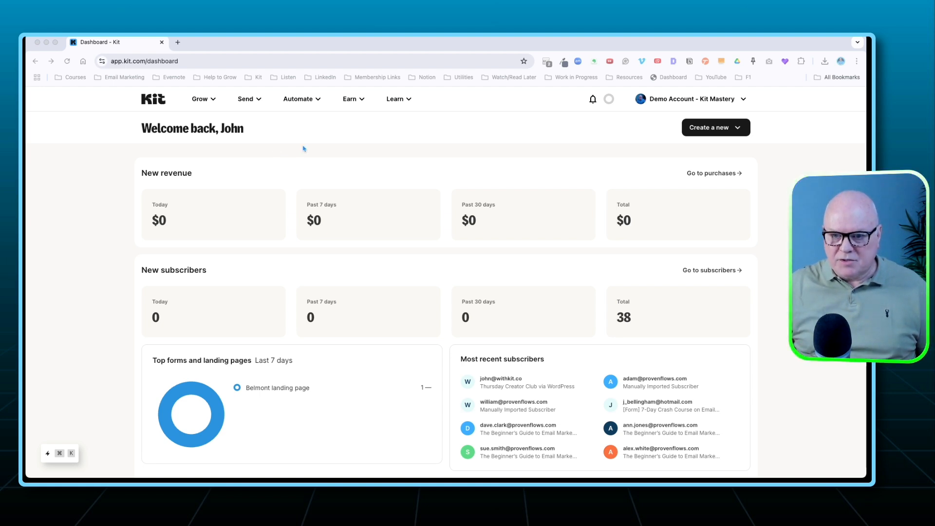
# Open the account's Products page, look through the existing products and start creating a new product.
pyautogui.click(350, 99)
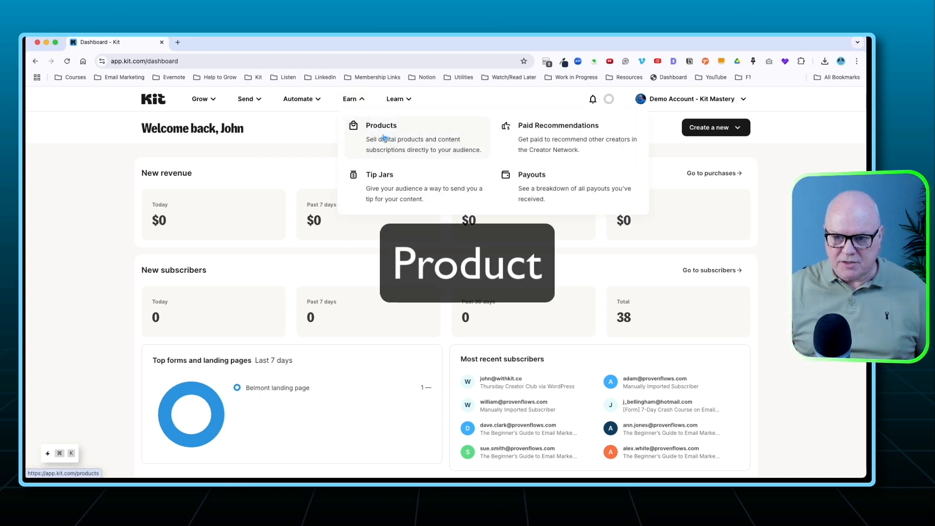
pyautogui.click(384, 138)
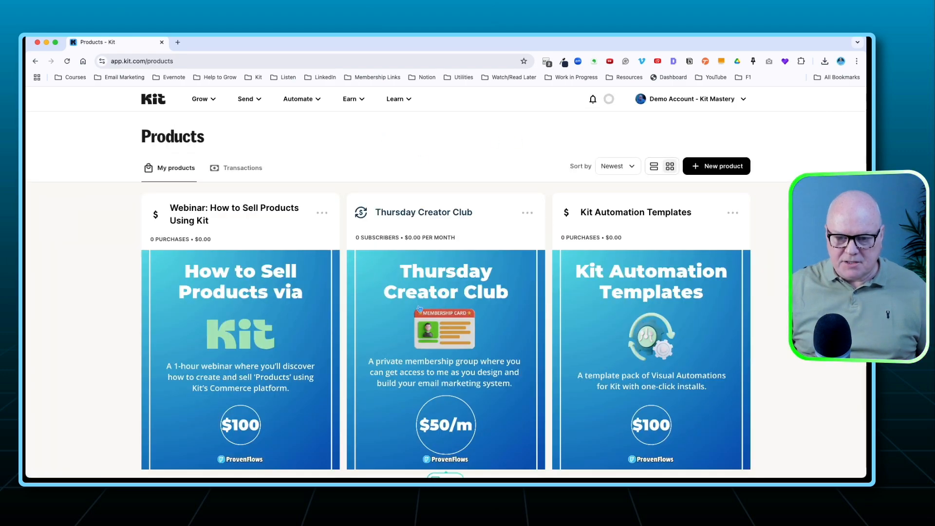
pyautogui.scroll(-8, 333, 324)
pyautogui.scroll(-4, 333, 324)
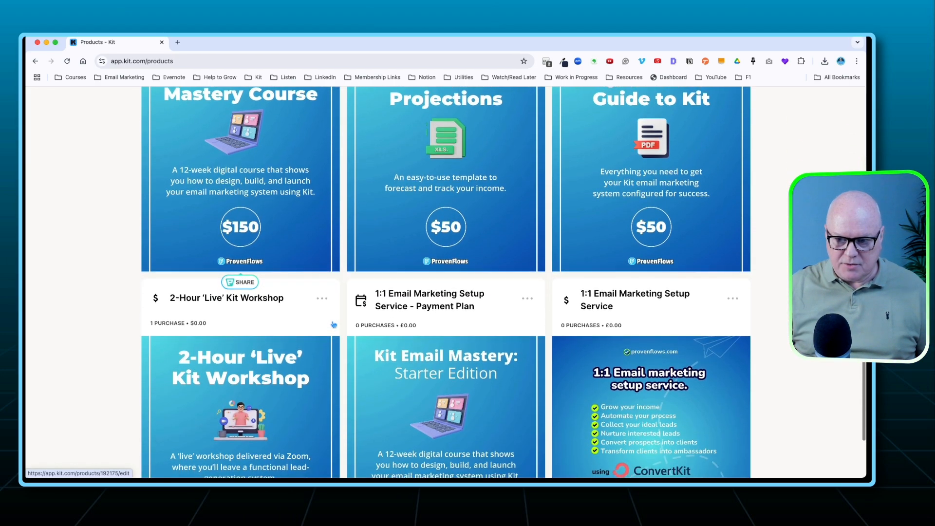
pyautogui.scroll(10, 444, 213)
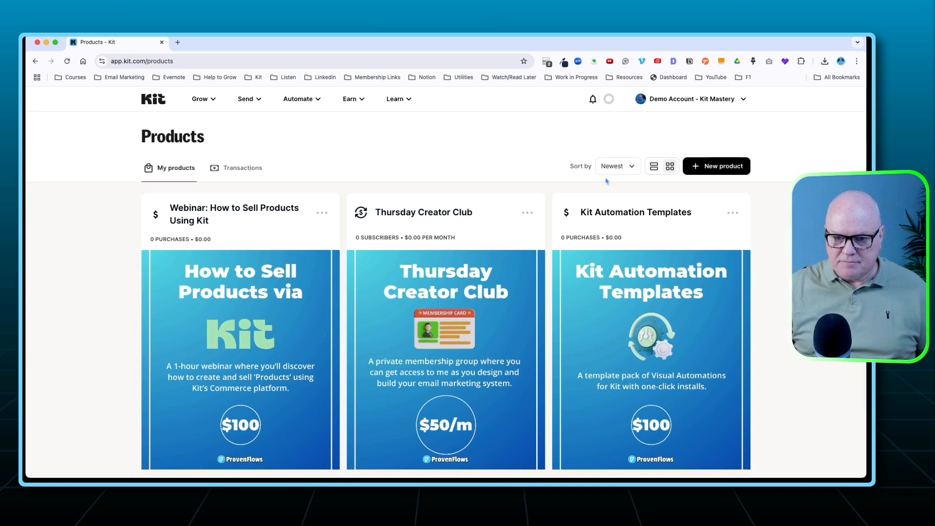
pyautogui.click(713, 168)
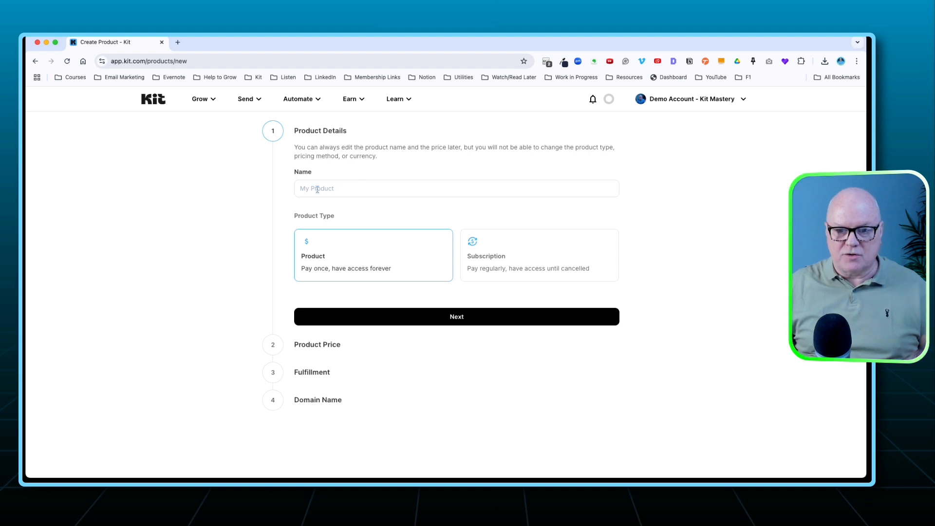
# Name the new product "Kit Email Mastery - DEMO", keep the pay-once Product type and continue to the pricing section.
pyautogui.click(344, 190)
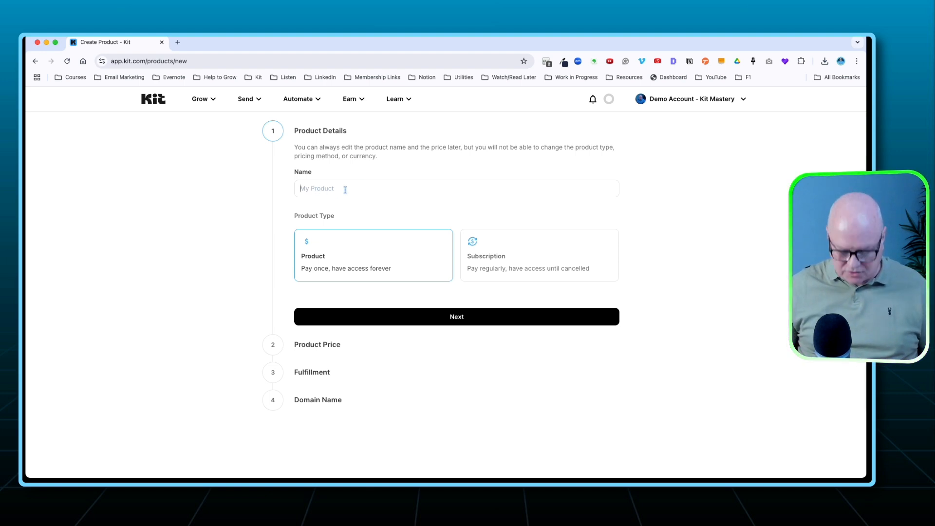
pyautogui.write('Kit Email Mastery')
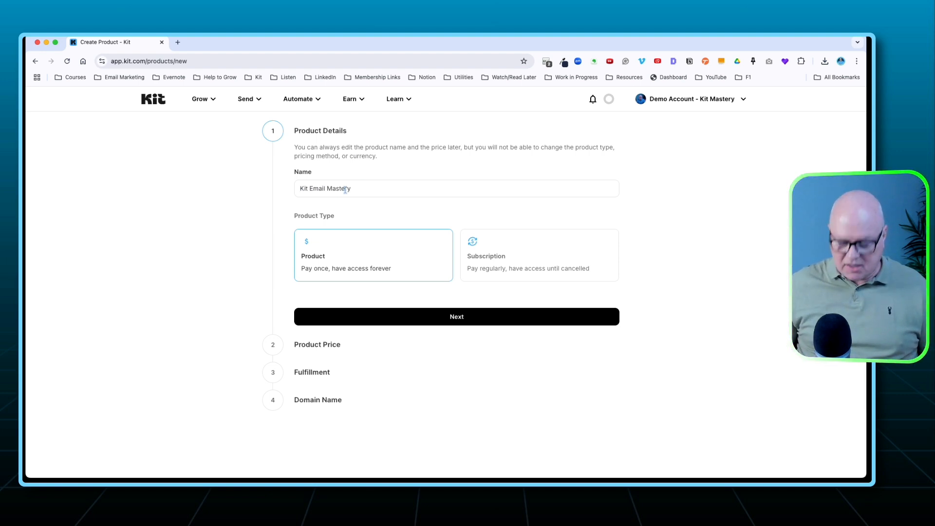
pyautogui.write(' - DEMO')
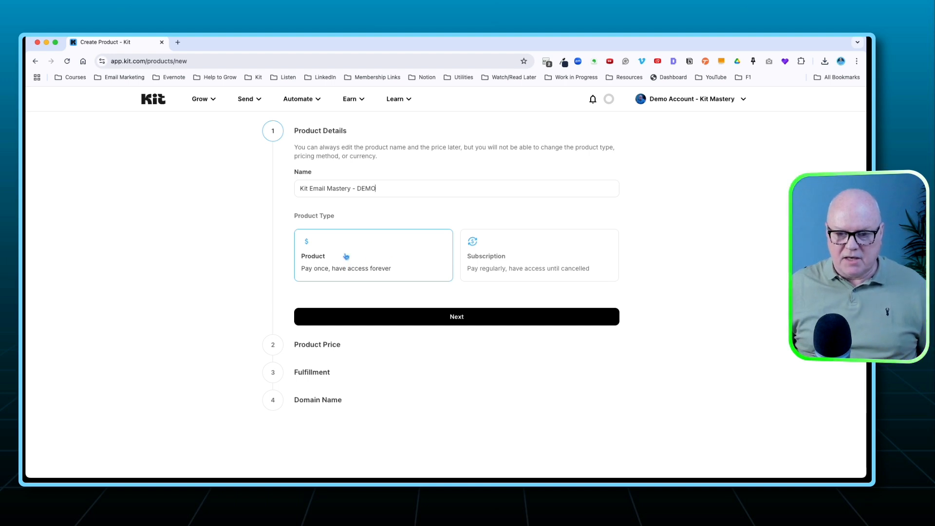
pyautogui.click(415, 319)
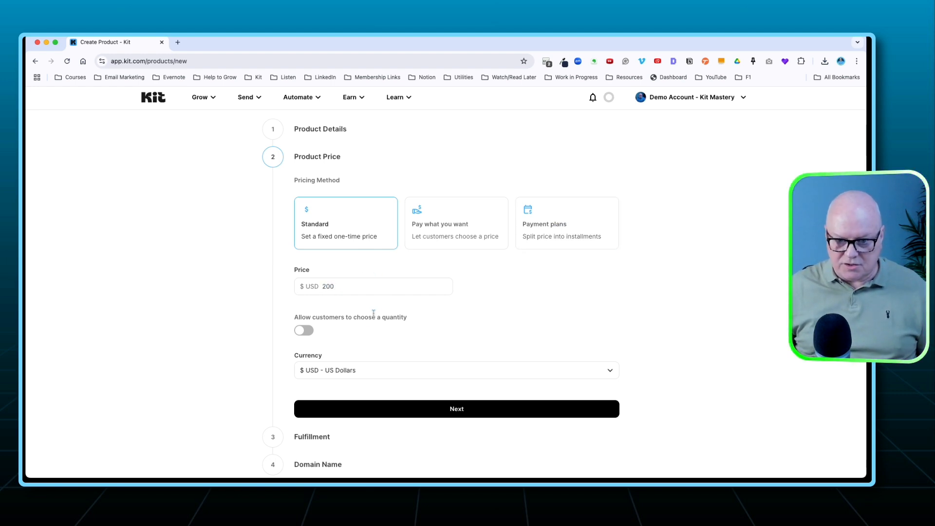
# Set a standard one-time price of 200, check the currency options, keep US Dollars and continue to fulfillment.
pyautogui.scroll(-1, 382, 334)
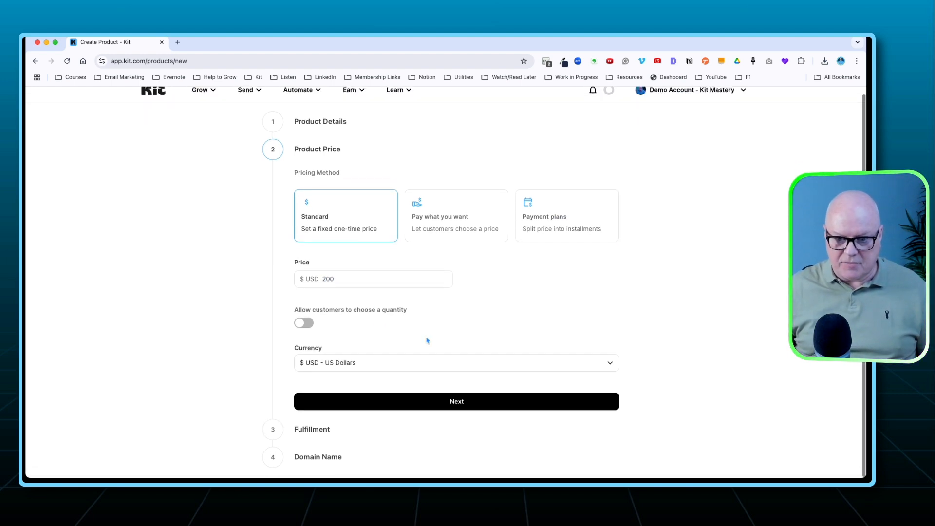
pyautogui.click(346, 369)
pyautogui.scroll(1, 341, 321)
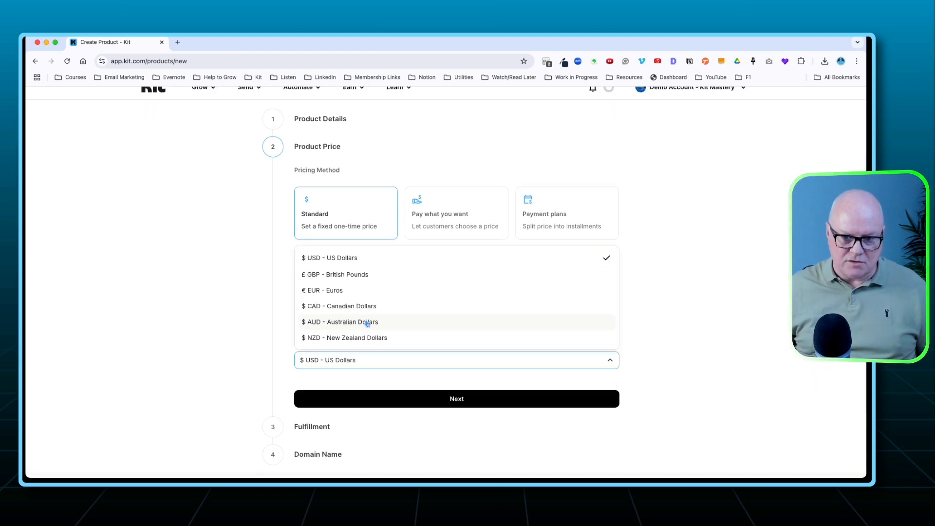
pyautogui.click(280, 311)
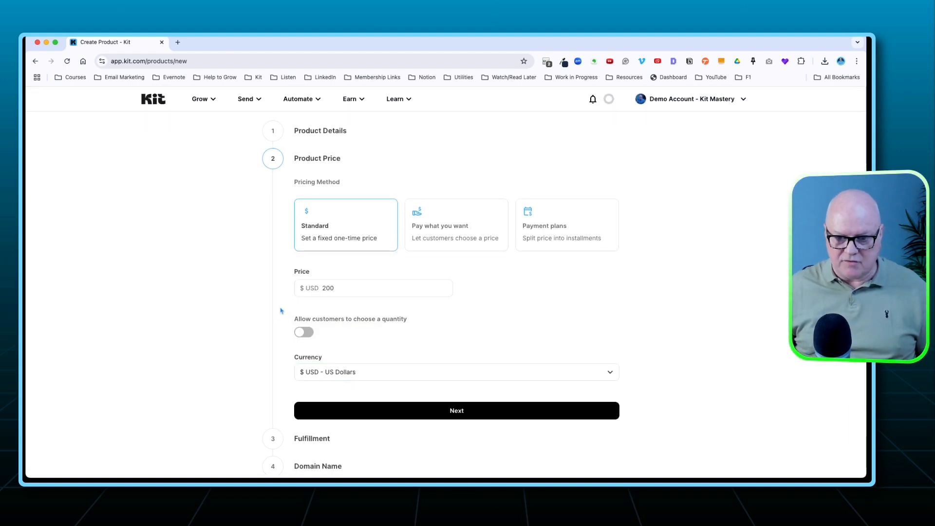
pyautogui.scroll(-1, 390, 350)
pyautogui.click(442, 402)
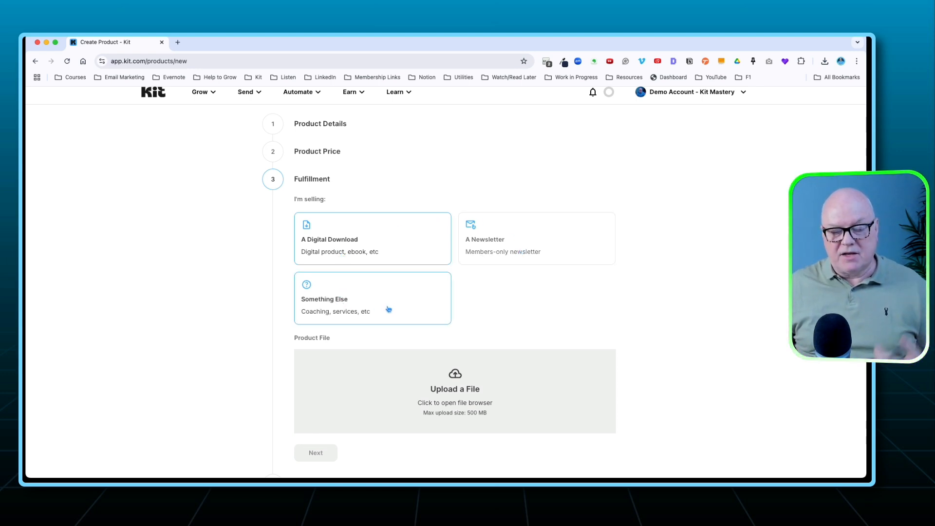
# Choose "Something Else" as the fulfillment type and create the product with the page URL ending "kit-email-mastery-demo".
pyautogui.click(361, 303)
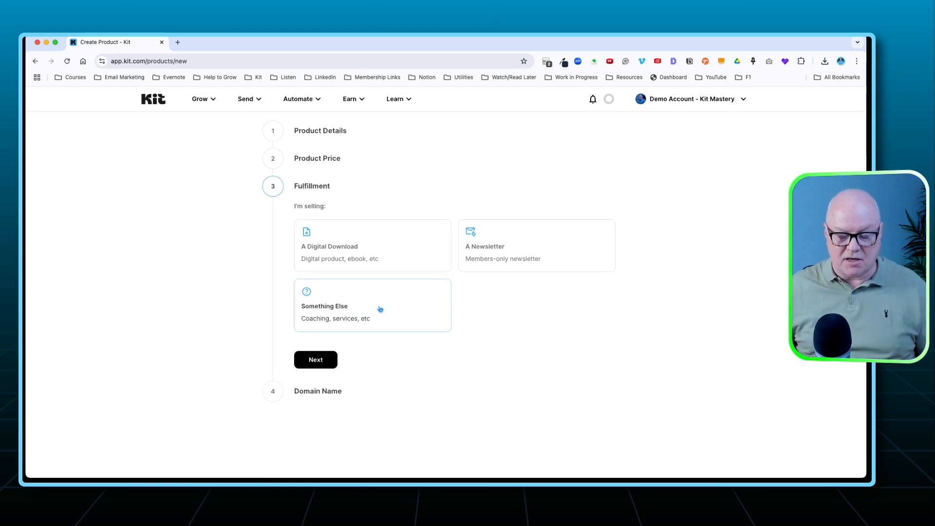
pyautogui.click(325, 361)
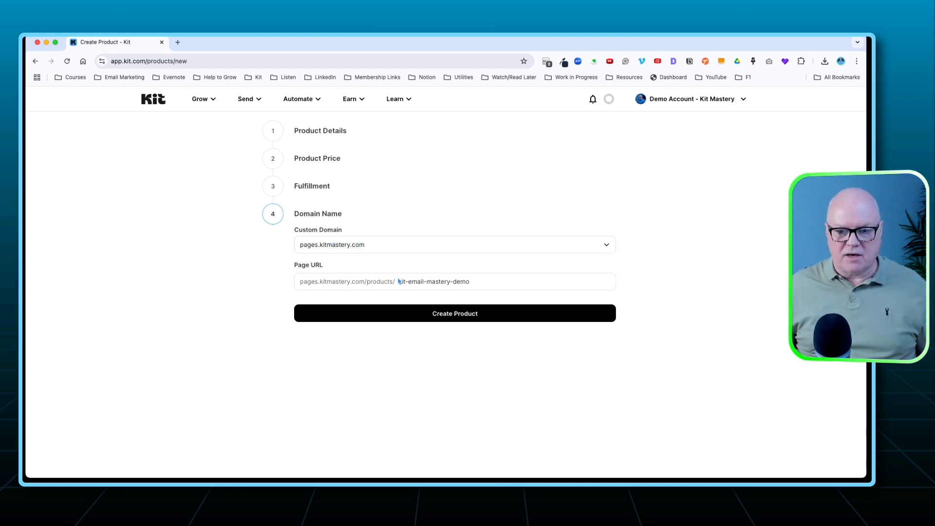
pyautogui.moveTo(478, 282); pyautogui.dragTo(395, 282)
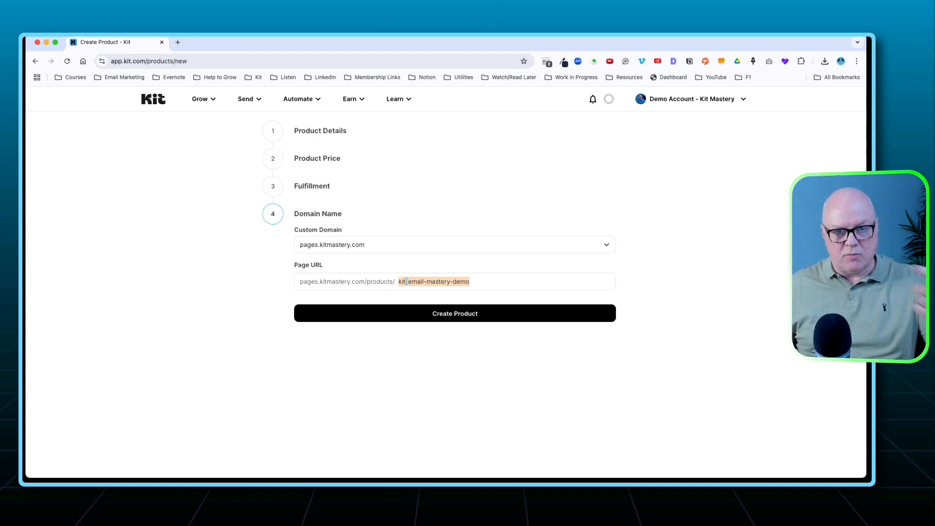
pyautogui.click(476, 281)
pyautogui.click(455, 314)
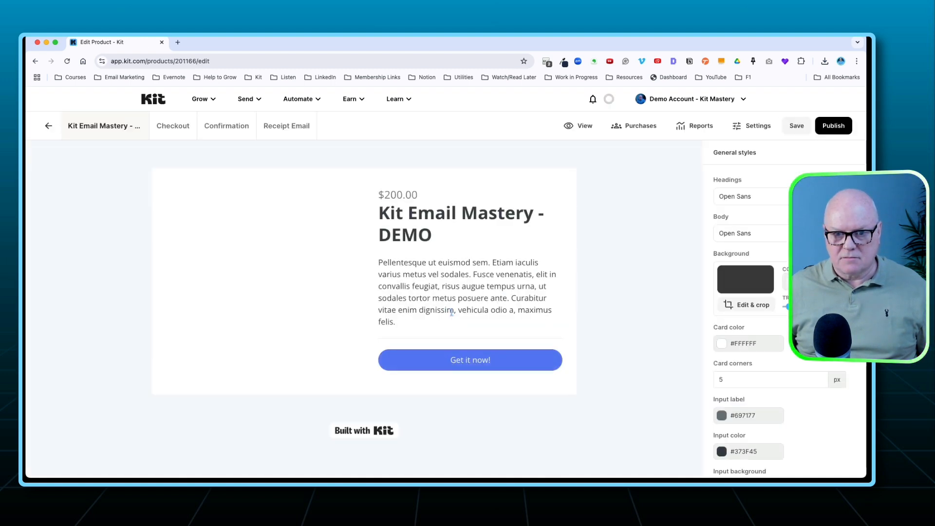
# Replace the product page's placeholder image with the recently used "Kit Email Mastery: Starter Edition" image.
pyautogui.scroll(-2, 438, 316)
pyautogui.scroll(2, 425, 315)
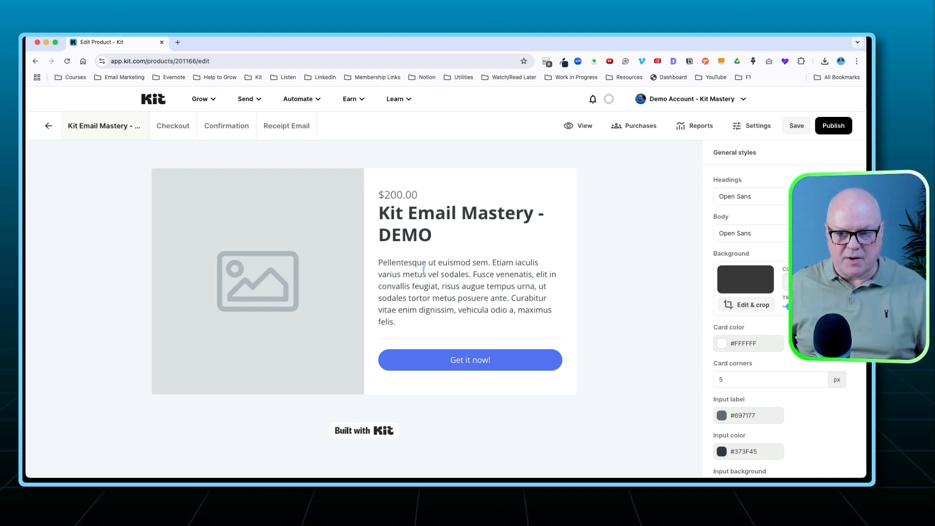
pyautogui.click(261, 276)
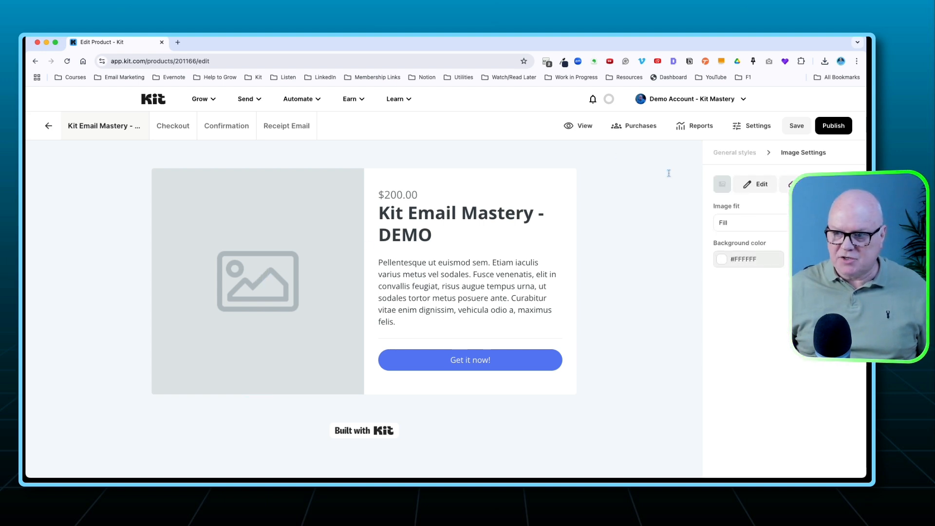
pyautogui.click(809, 184)
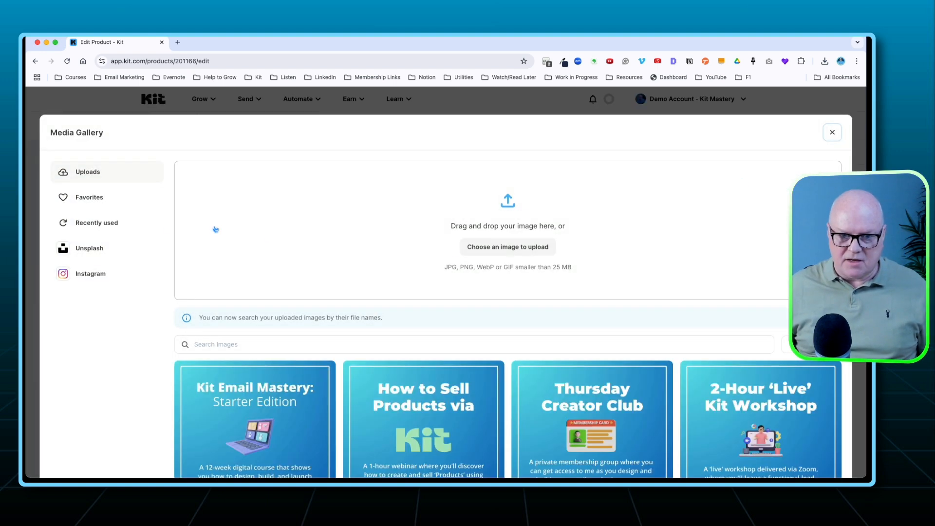
pyautogui.click(107, 224)
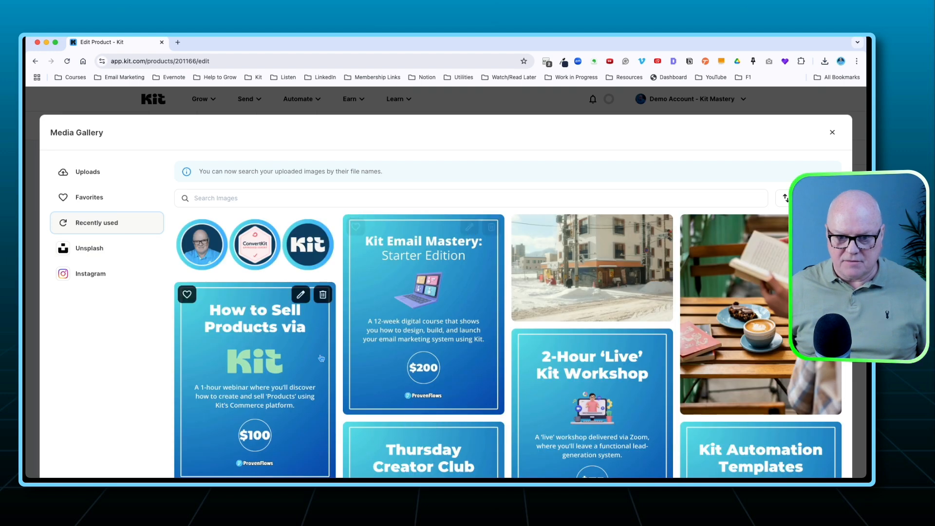
pyautogui.click(417, 306)
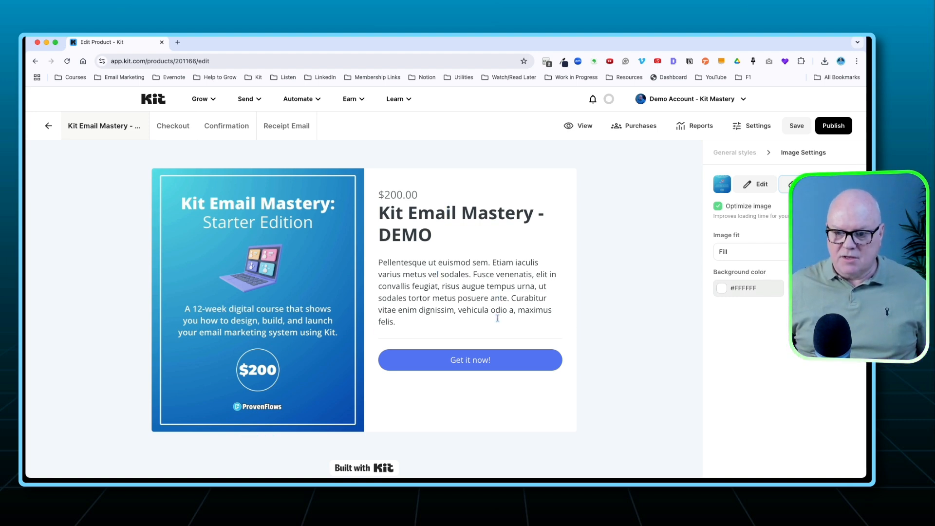
pyautogui.moveTo(410, 319); pyautogui.dragTo(378, 260)
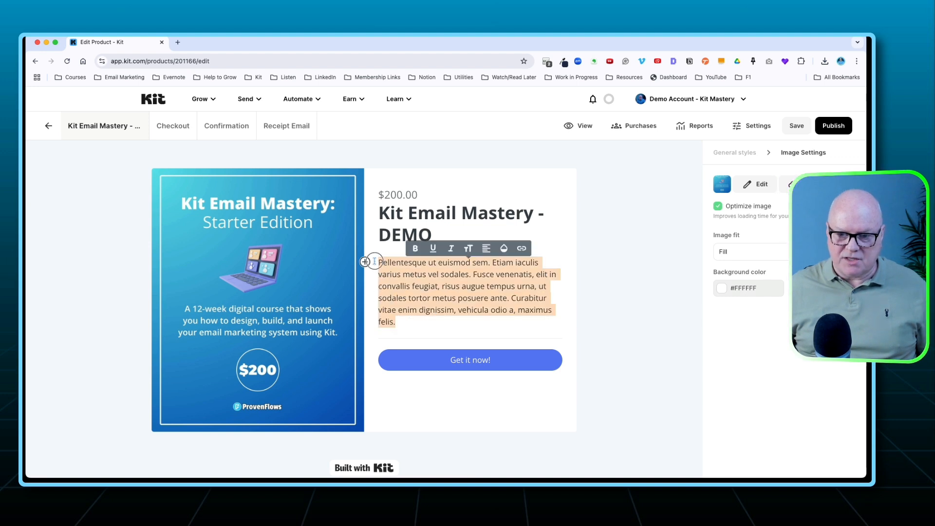
pyautogui.click(436, 303)
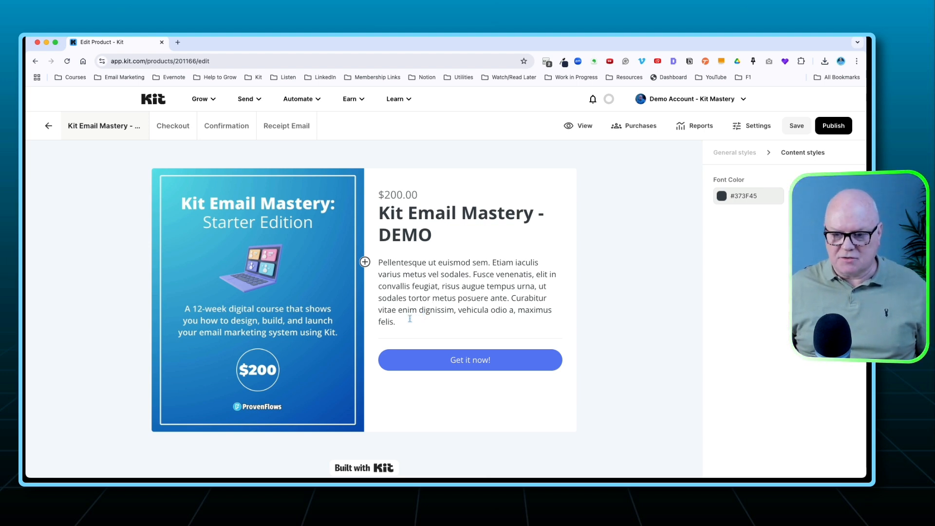
# Change the purchase button's background color to magenta #BA41AF.
pyautogui.click(461, 354)
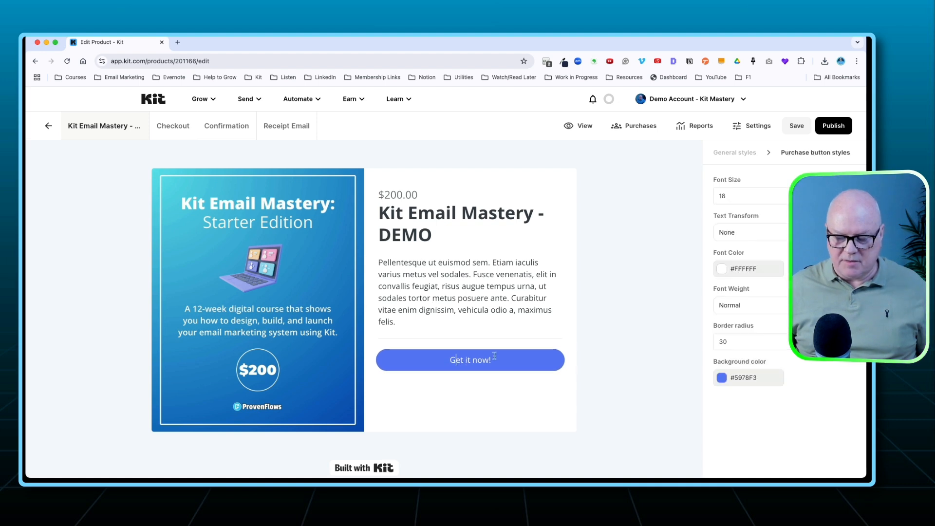
pyautogui.click(721, 378)
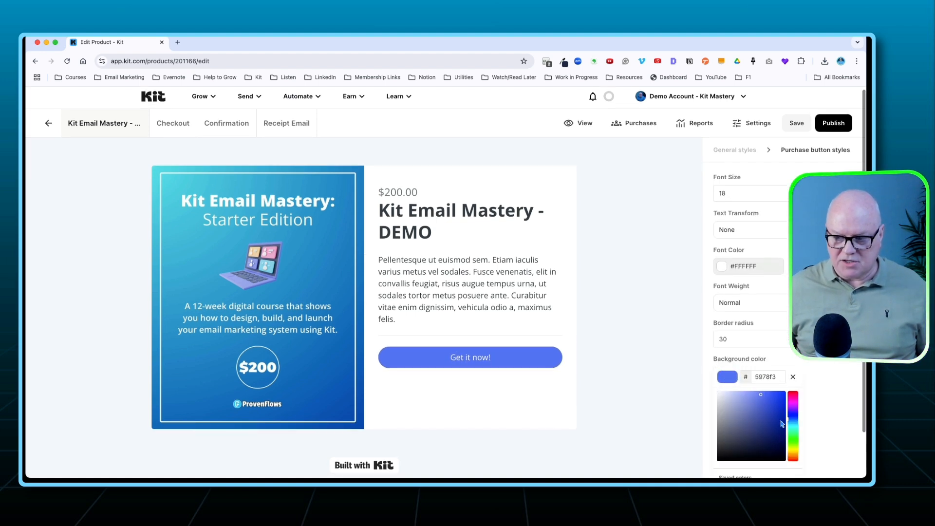
pyautogui.click(793, 403)
pyautogui.click(761, 410)
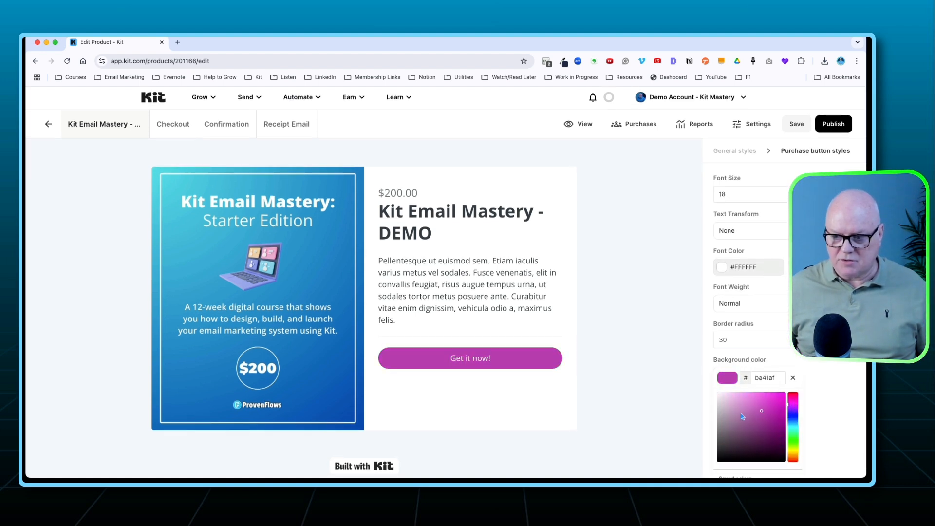
pyautogui.click(547, 394)
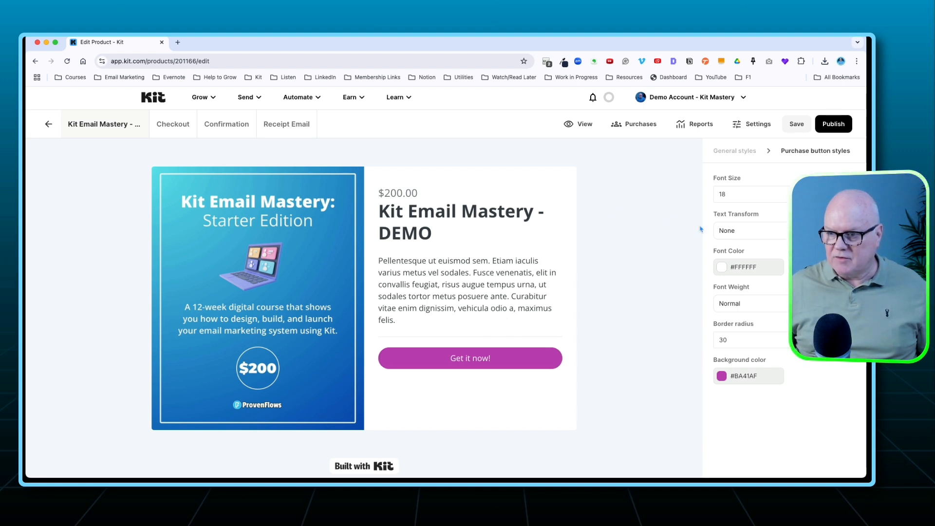
# Change the purchase button's text to "Buy the course now!".
pyautogui.tripleClick(464, 359)
pyautogui.write('Buy')
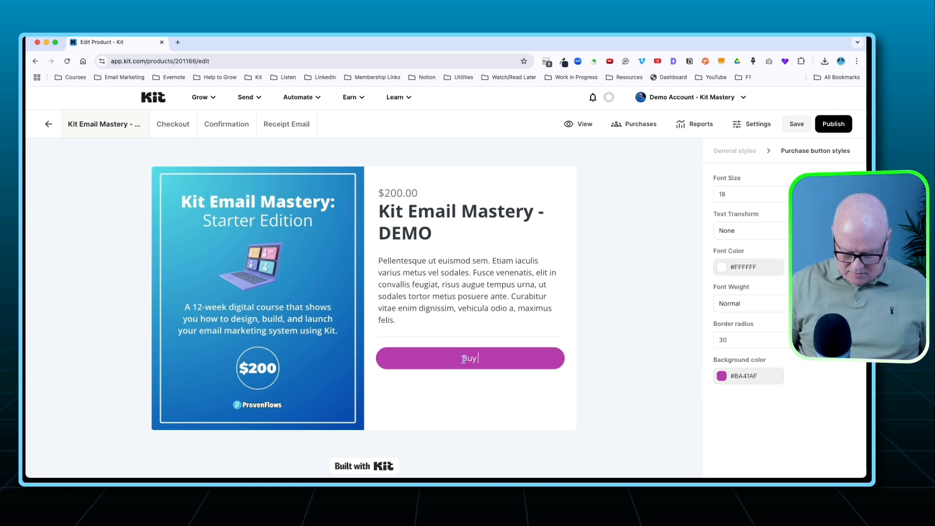
pyautogui.write(' th ecourse now!')
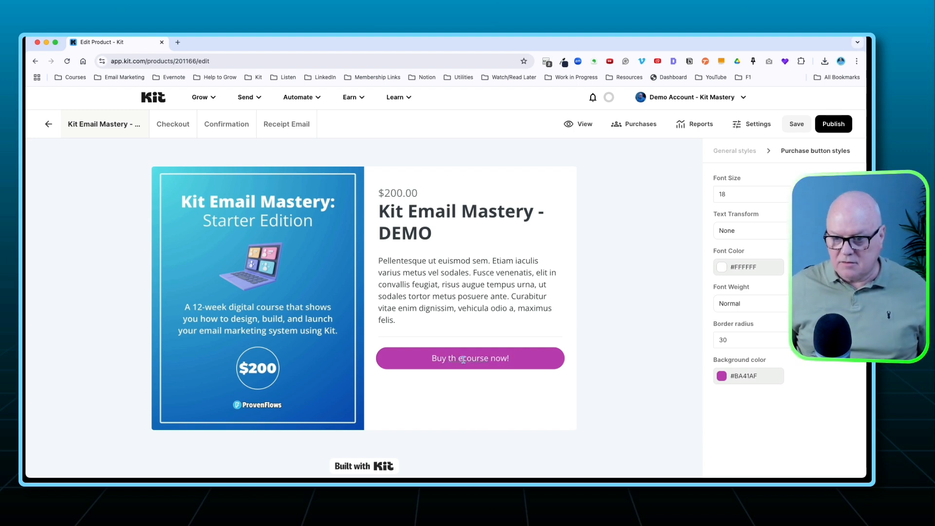
pyautogui.click(463, 359)
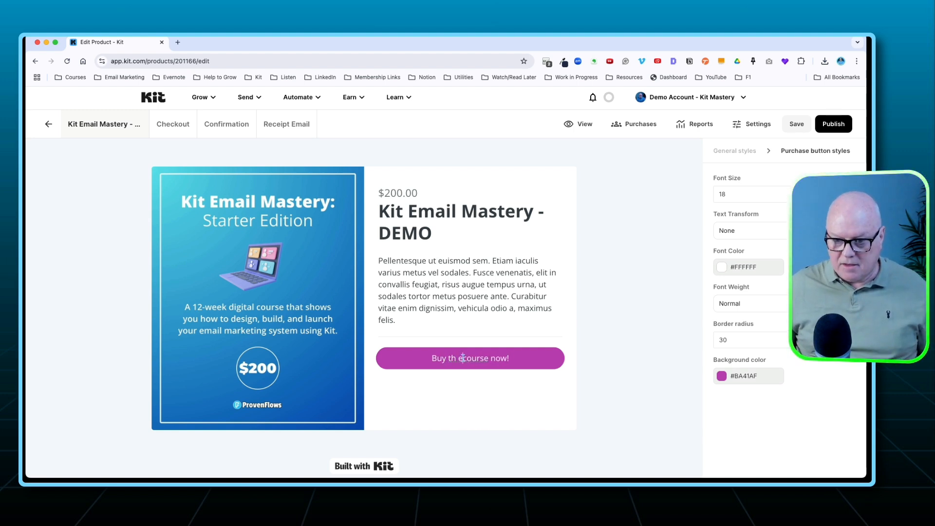
pyautogui.press('BackSpace')
pyautogui.press('BackSpace')
pyautogui.write('e')
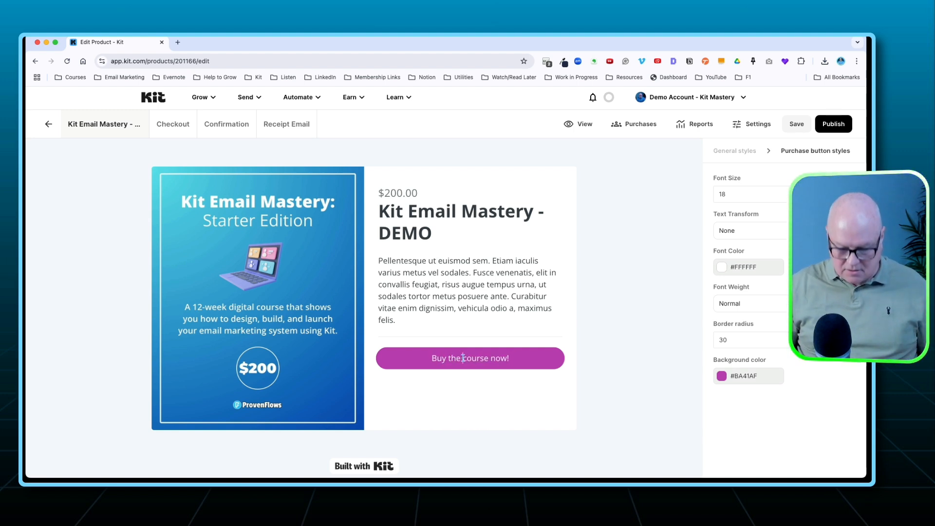
pyautogui.click(509, 316)
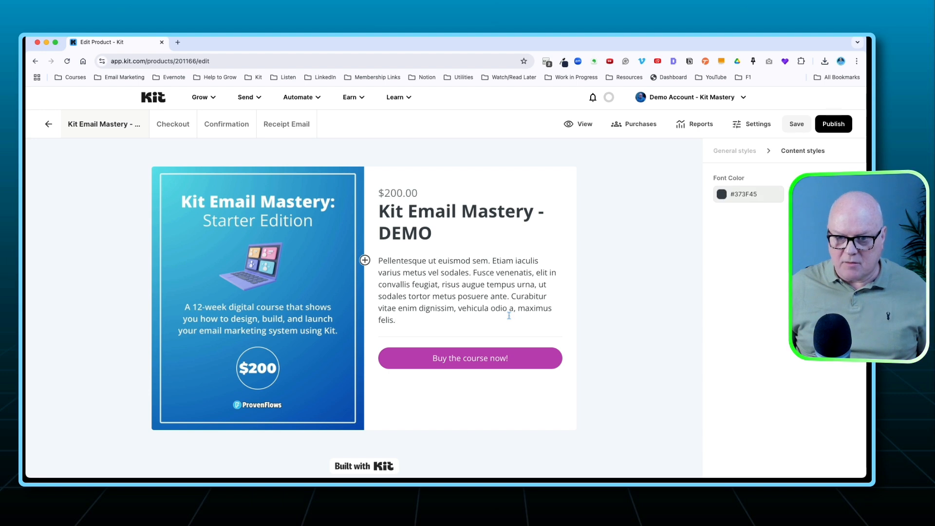
# Open the product's checkout page, review its order summary and payment form, and turn off the "Built with Kit" badge.
pyautogui.click(174, 124)
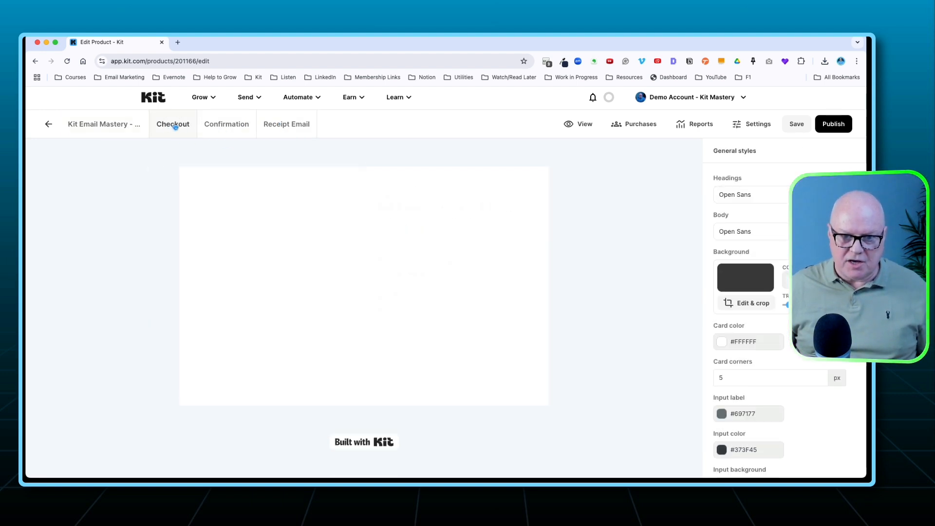
pyautogui.scroll(-3, 365, 278)
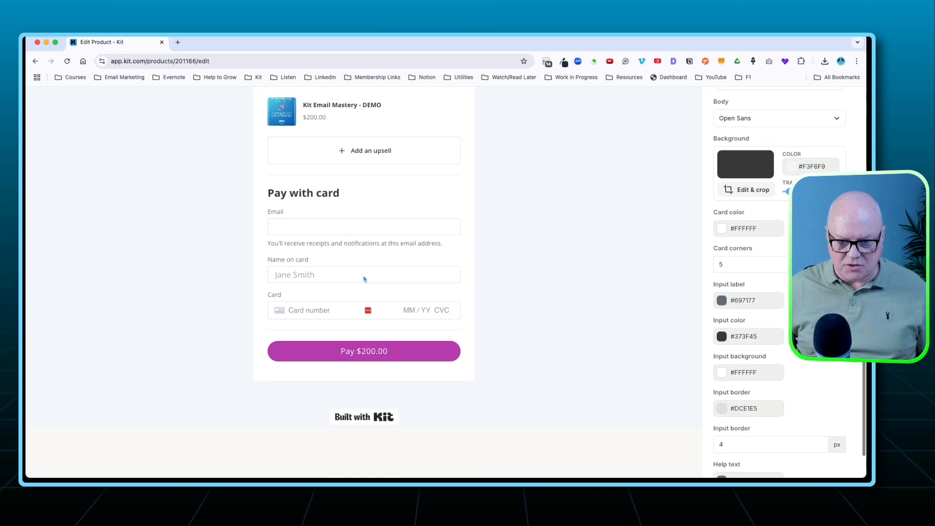
pyautogui.scroll(3, 365, 279)
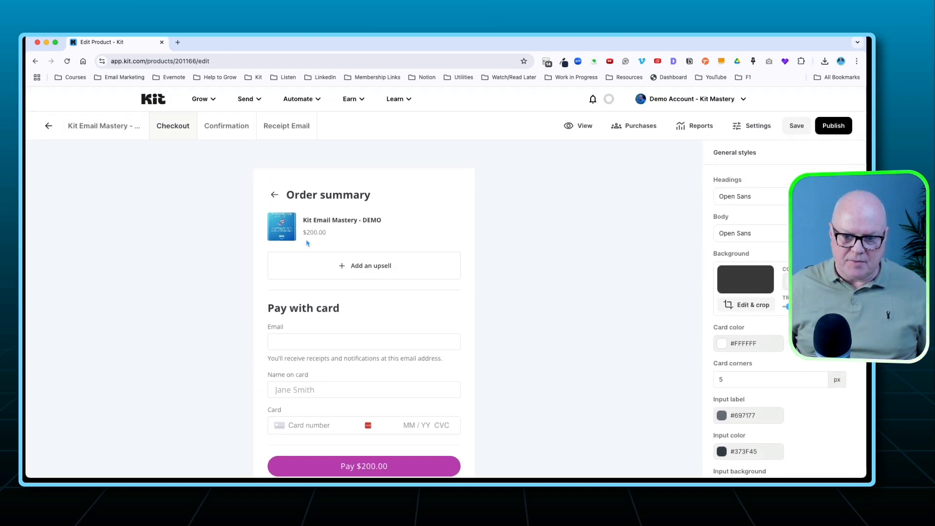
pyautogui.scroll(-5, 359, 341)
pyautogui.click(359, 390)
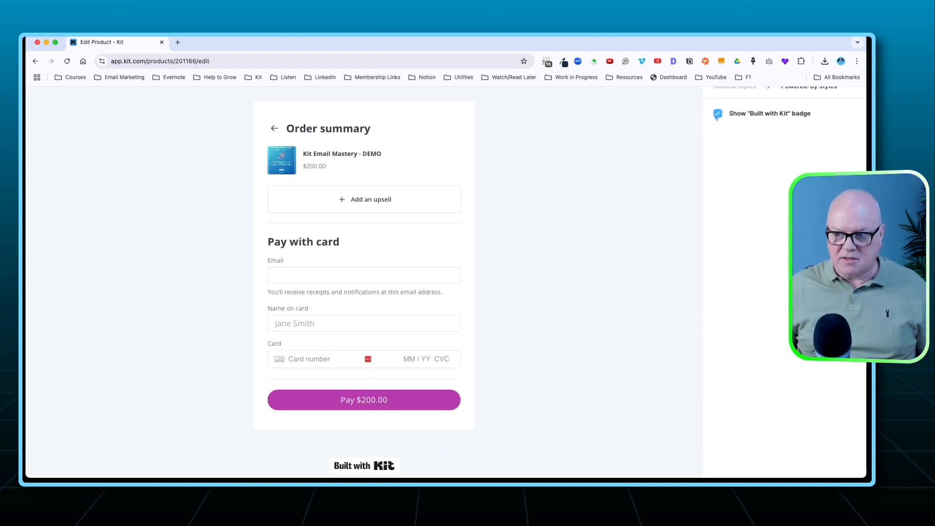
pyautogui.click(716, 114)
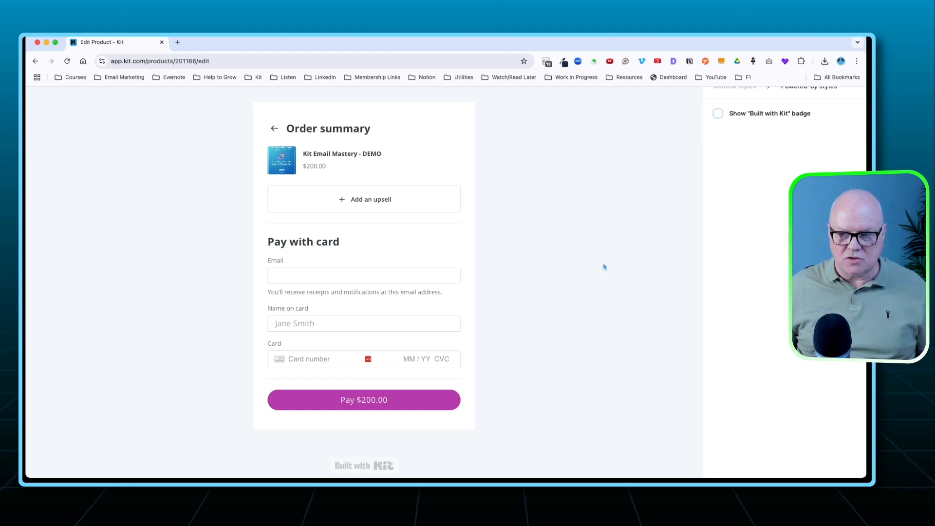
pyautogui.scroll(3, 482, 193)
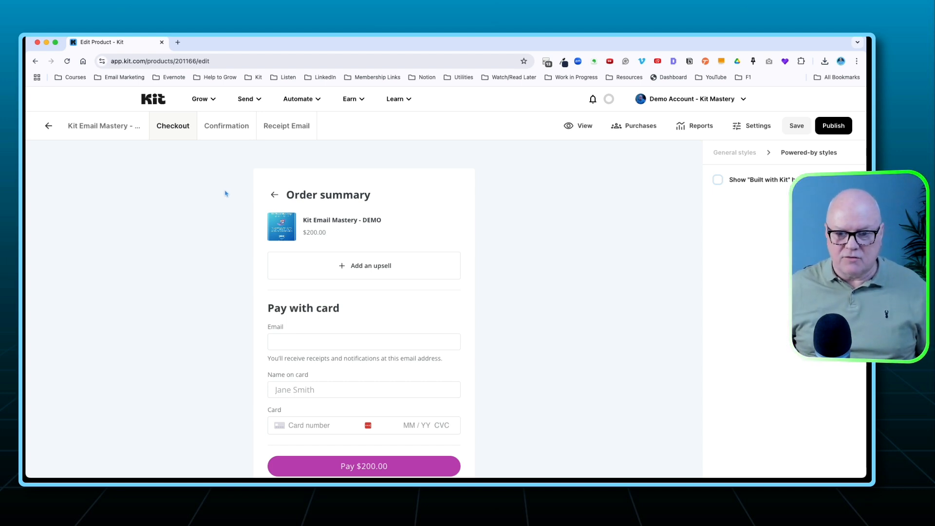
pyautogui.scroll(-1, 245, 198)
pyautogui.scroll(-2, 245, 199)
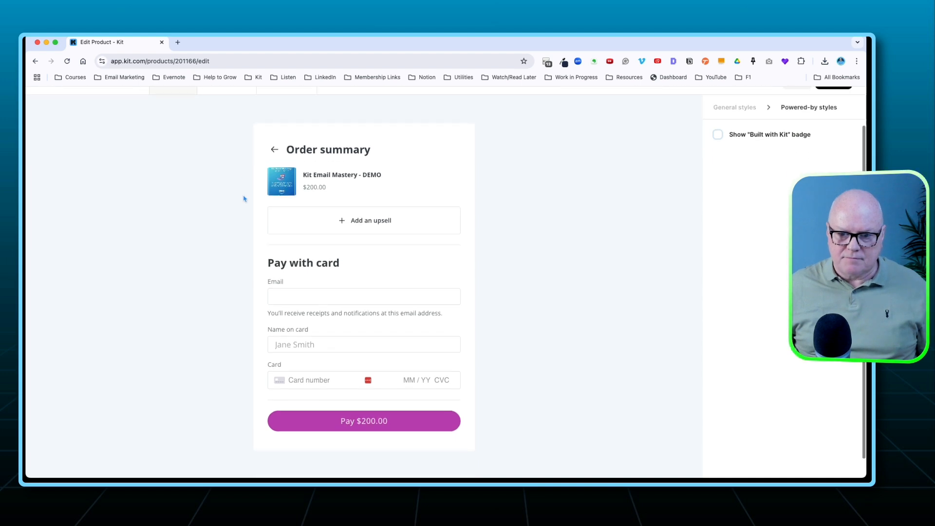
# Add the 2-Hour 'Live' Kit Workshop as a checkout upsell with a 25% discount and save the product settings.
pyautogui.click(356, 222)
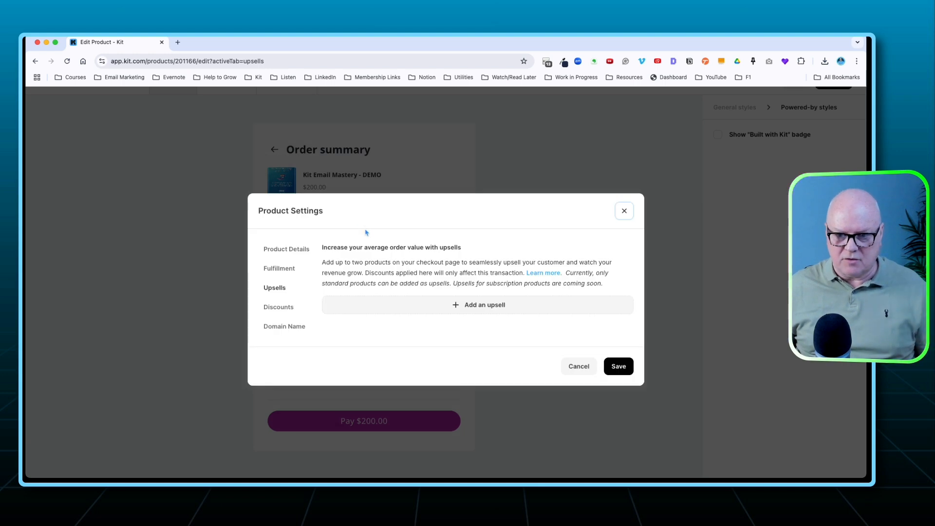
pyautogui.click(378, 306)
pyautogui.click(414, 310)
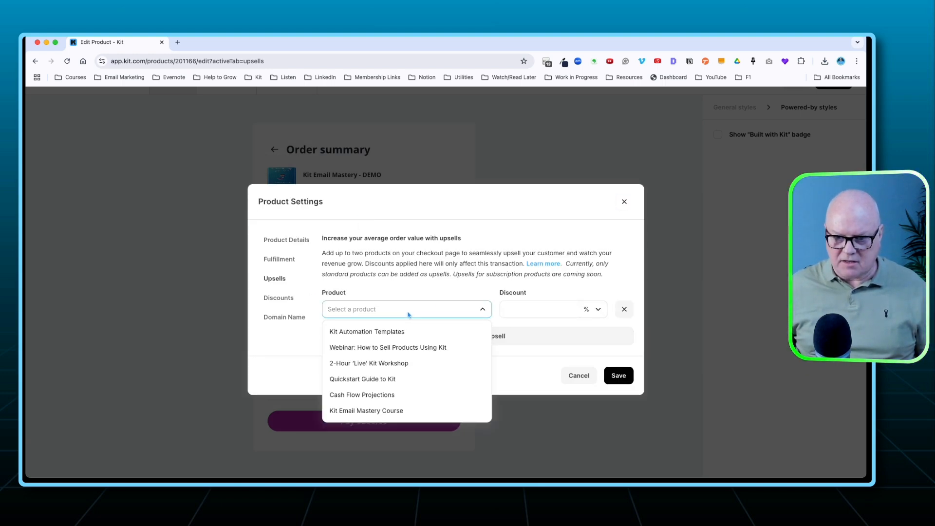
pyautogui.click(373, 363)
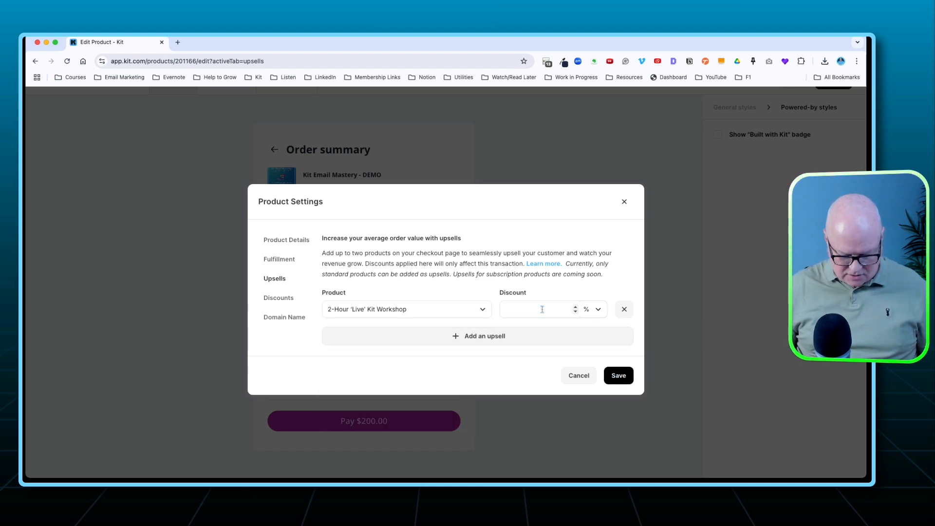
pyautogui.write('25')
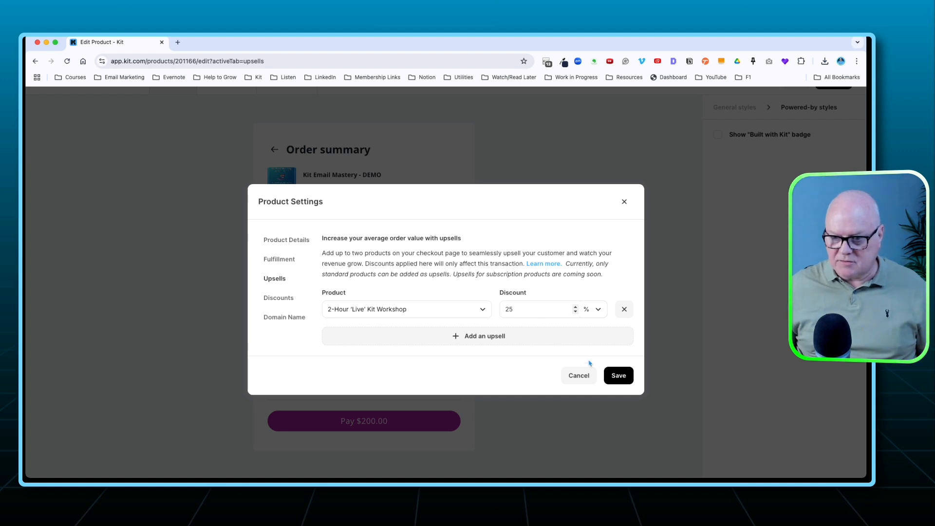
pyautogui.click(617, 375)
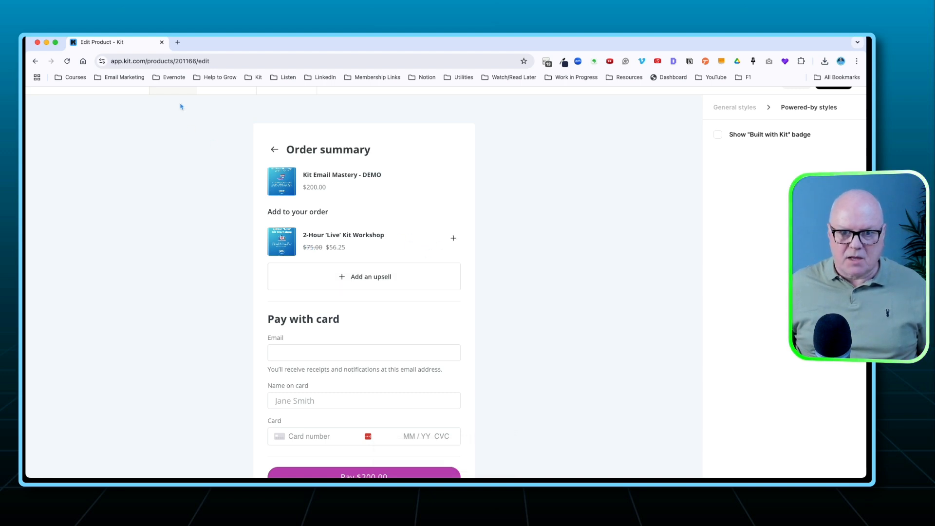
# On the confirmation page, insert the uploaded "Kit Email Mastery: Starter Edition" image above the file delivery message.
pyautogui.scroll(3, 187, 140)
pyautogui.click(220, 127)
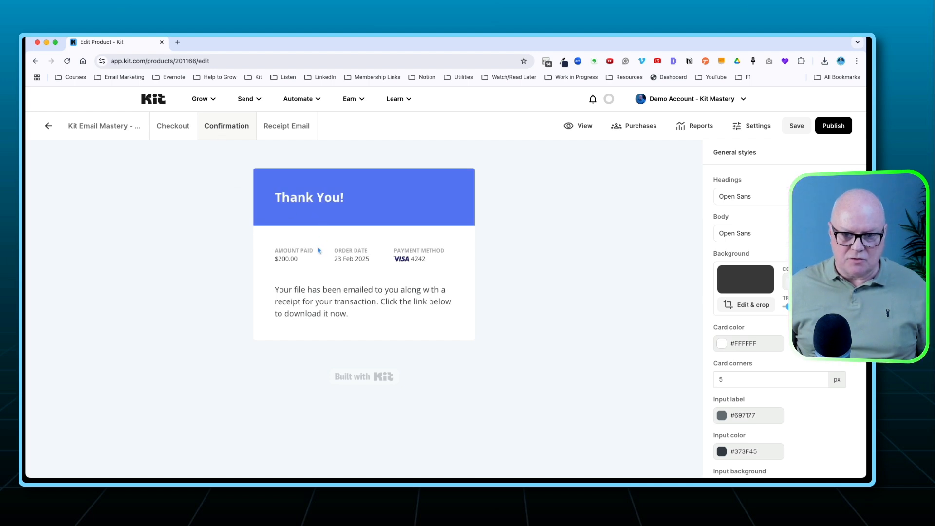
pyautogui.click(282, 289)
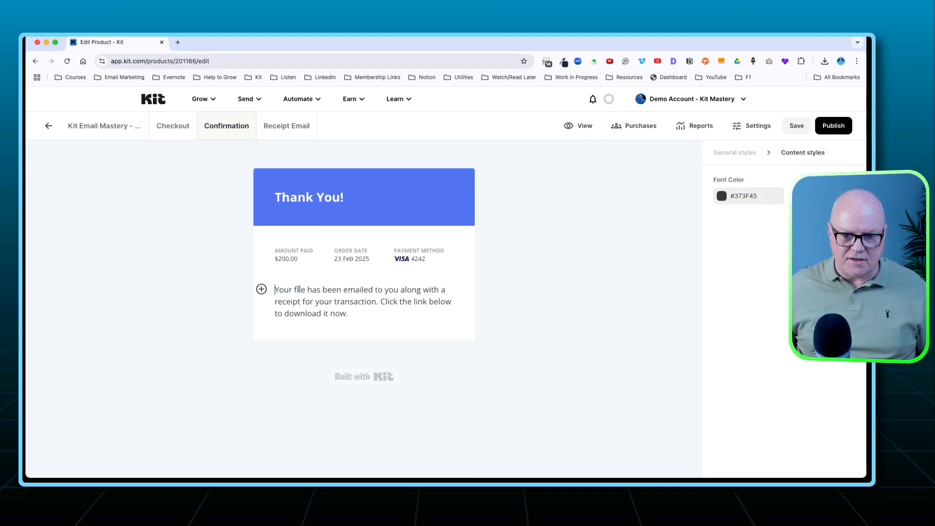
pyautogui.click(261, 289)
pyautogui.scroll(-5, 295, 341)
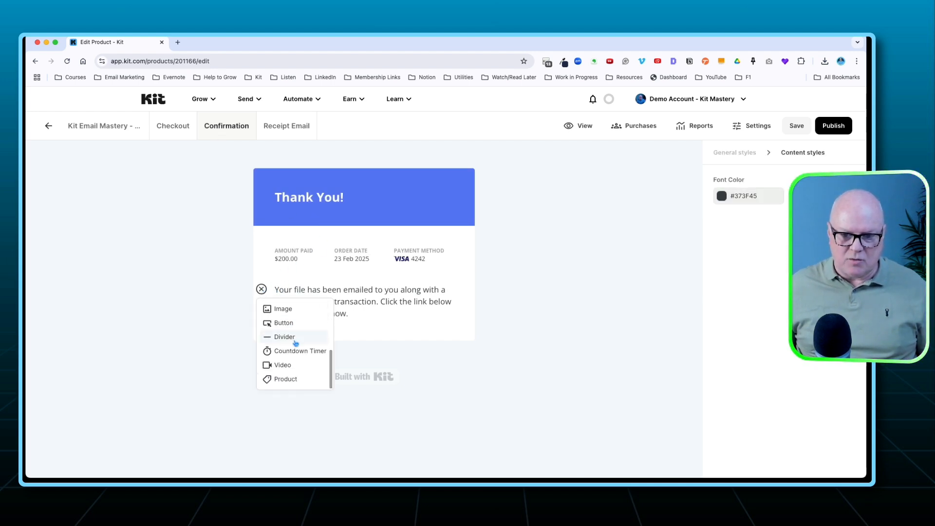
pyautogui.click(282, 311)
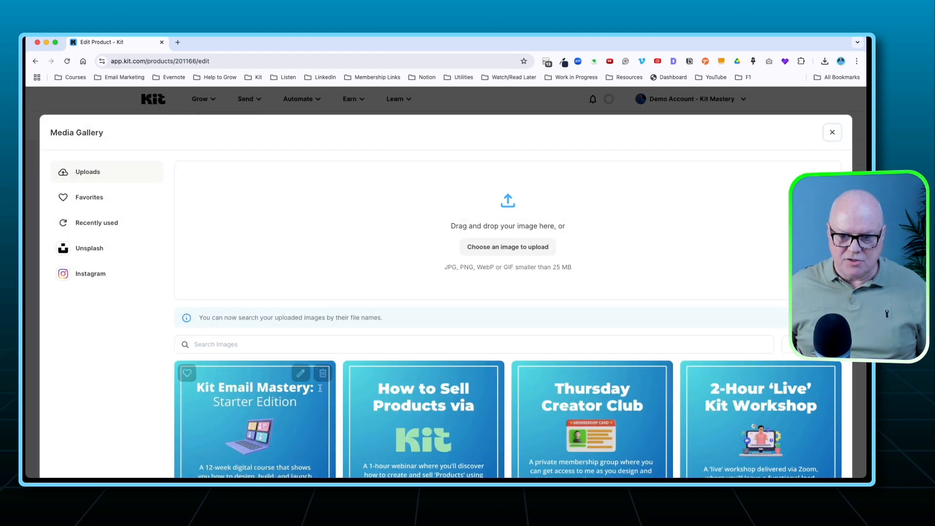
pyautogui.click(295, 412)
pyautogui.scroll(-3, 355, 297)
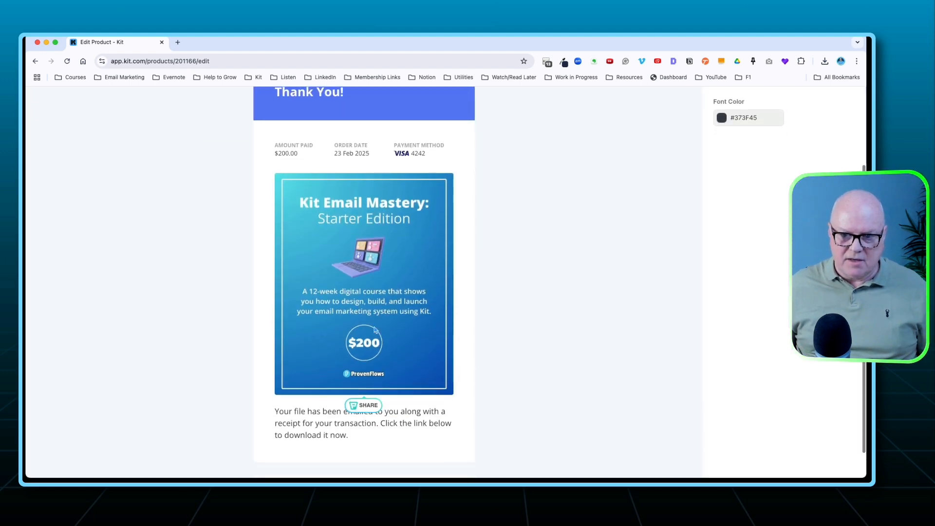
pyautogui.scroll(2, 341, 290)
pyautogui.scroll(2, 341, 290)
pyautogui.scroll(-2, 362, 345)
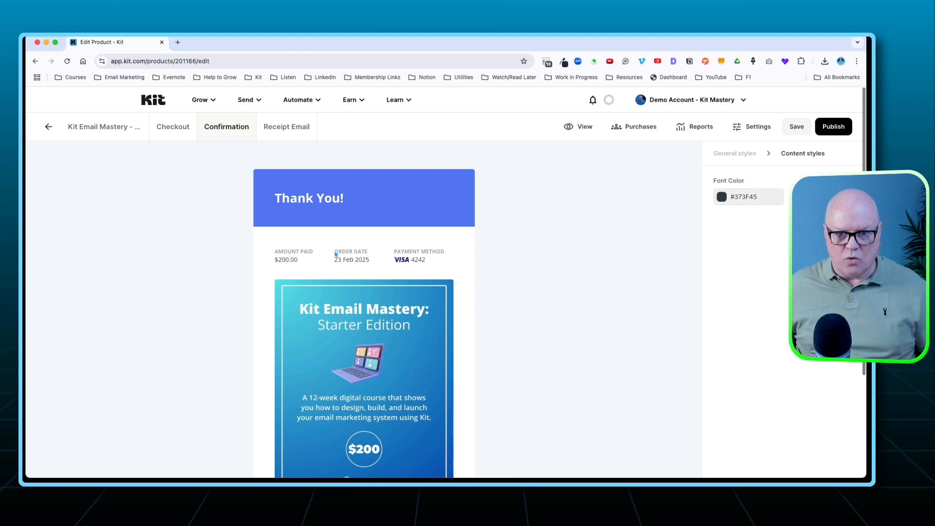
pyautogui.scroll(2, 362, 346)
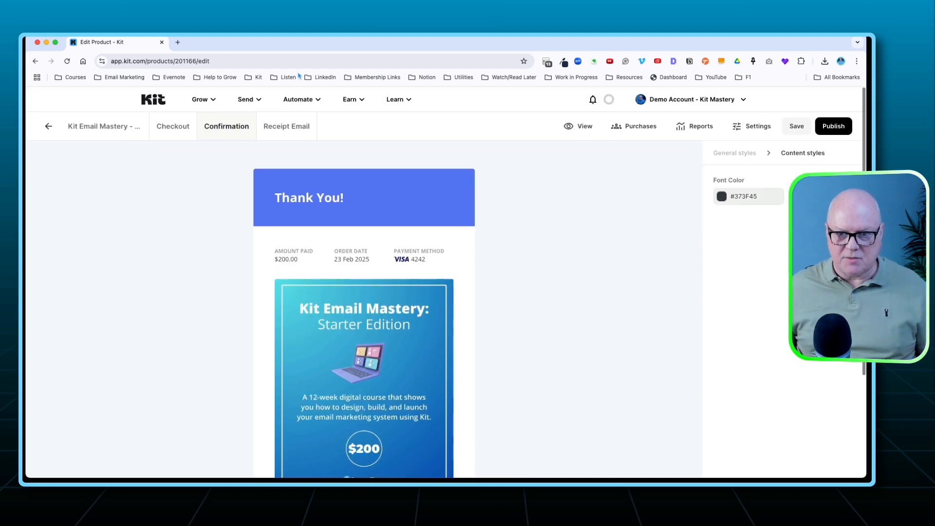
# In the receipt email, insert the "Kit Email Mastery: Starter Edition" image on a new line below the thank-you text.
pyautogui.click(284, 127)
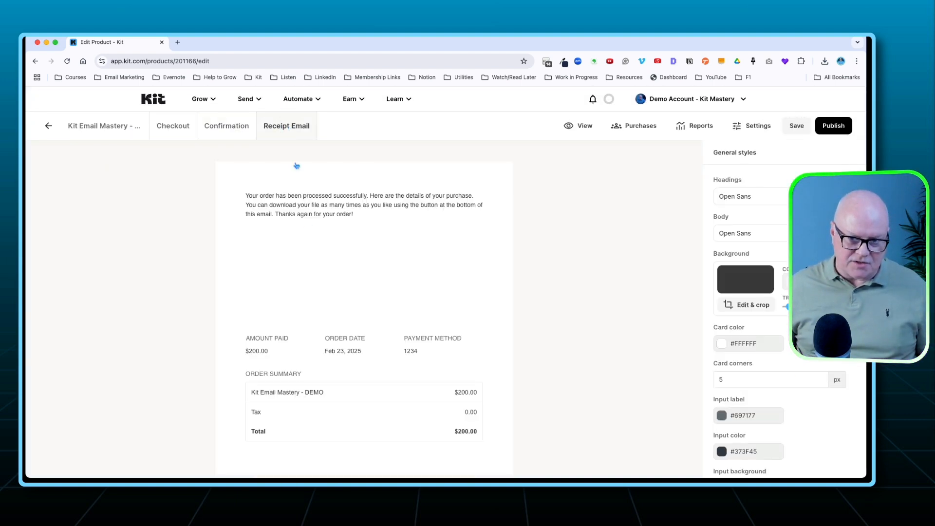
pyautogui.click(288, 242)
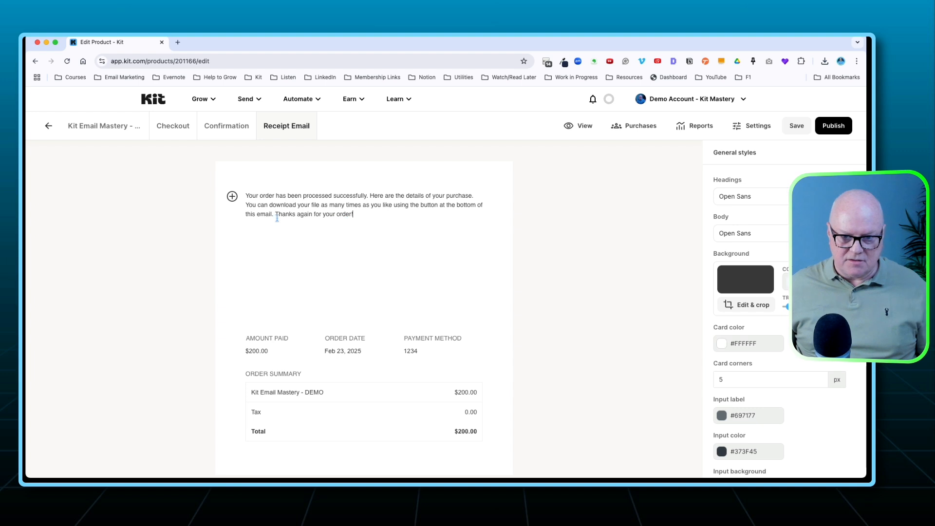
pyautogui.press('Return')
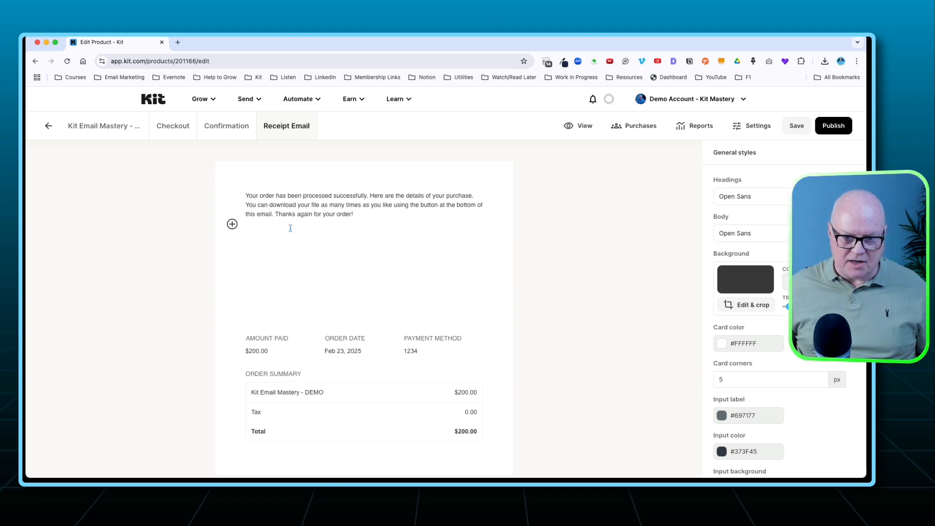
pyautogui.click(232, 223)
pyautogui.scroll(-1, 263, 272)
pyautogui.scroll(1, 264, 261)
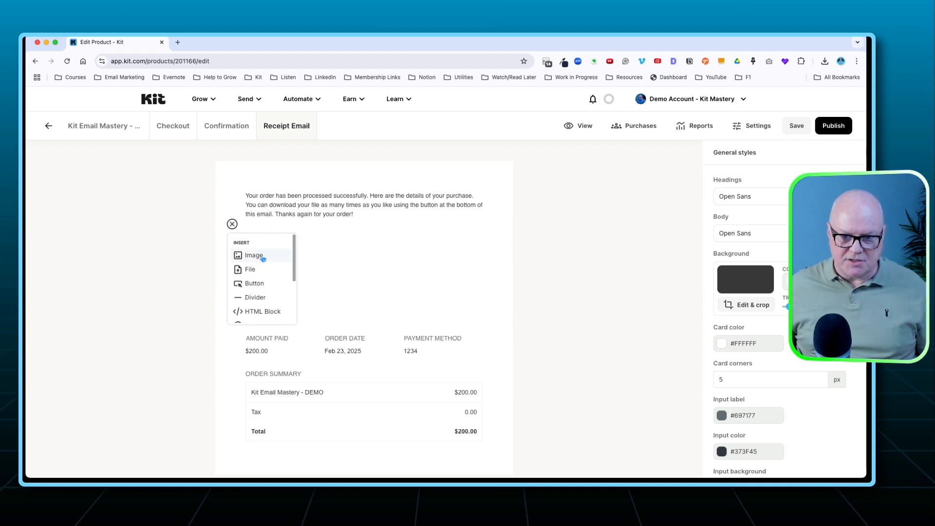
pyautogui.click(254, 255)
pyautogui.click(254, 428)
pyautogui.scroll(-3, 311, 316)
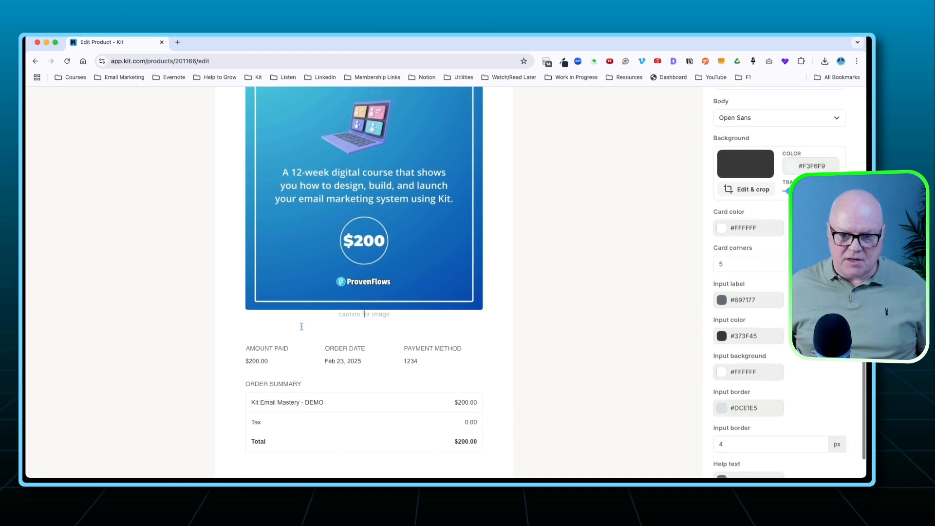
pyautogui.scroll(3, 340, 321)
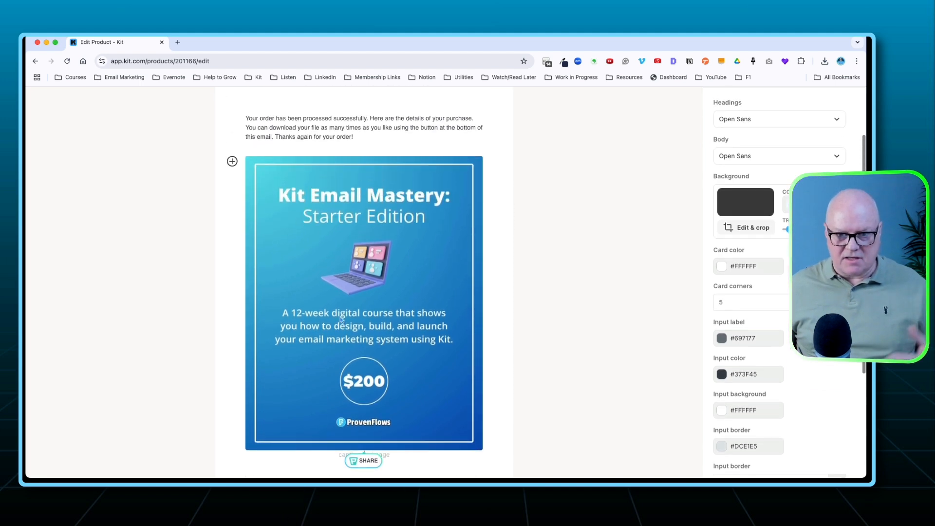
pyautogui.scroll(2, 341, 319)
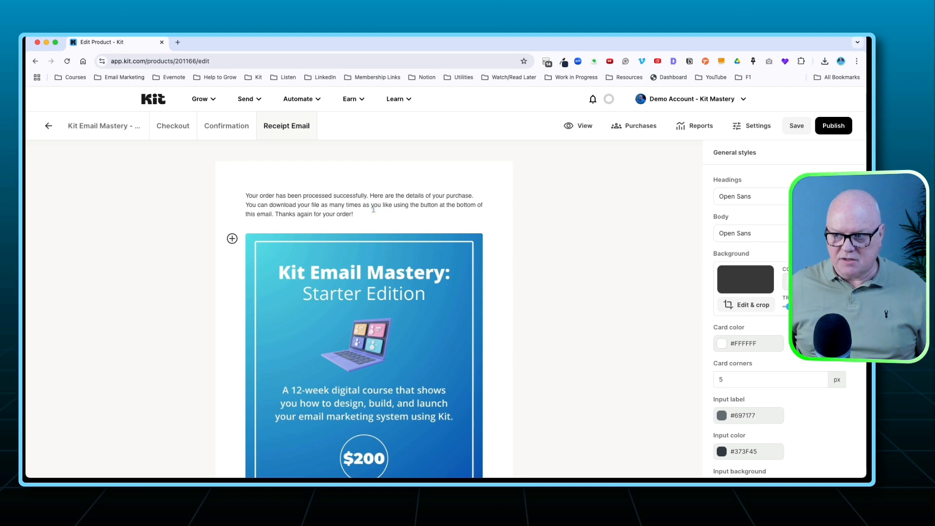
pyautogui.scroll(-5, 430, 276)
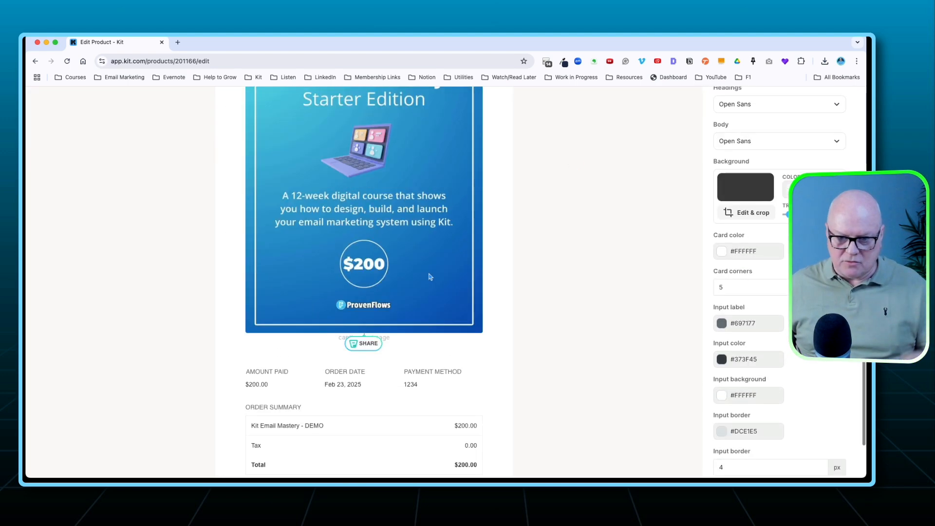
pyautogui.scroll(5, 430, 277)
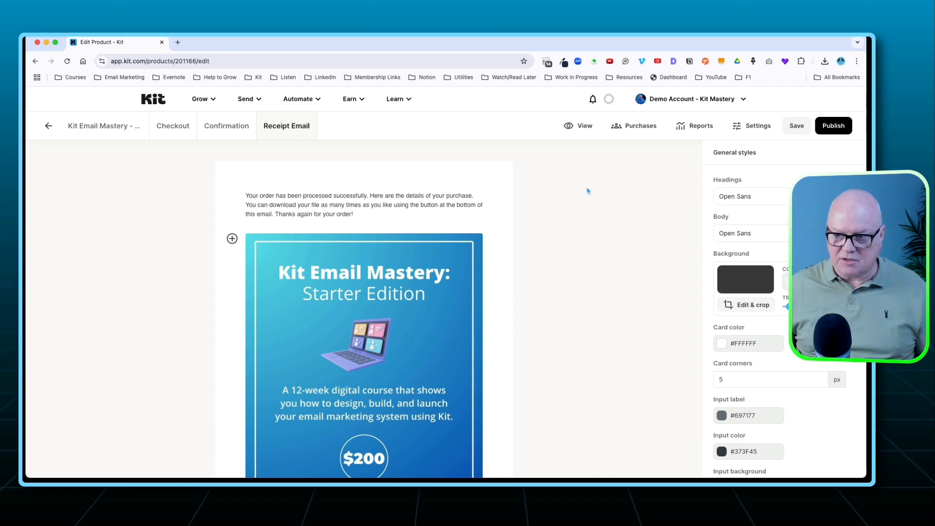
# Publish the product and copy its share link.
pyautogui.click(827, 127)
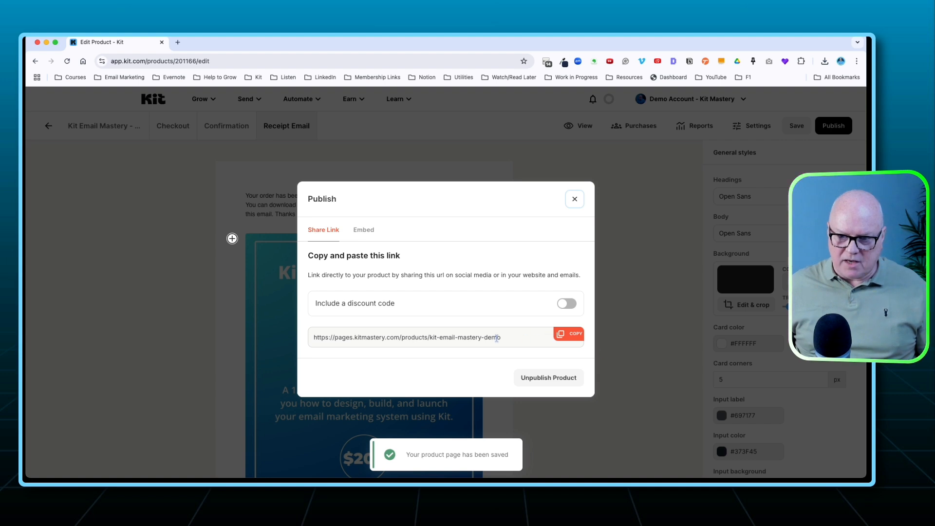
pyautogui.click(563, 335)
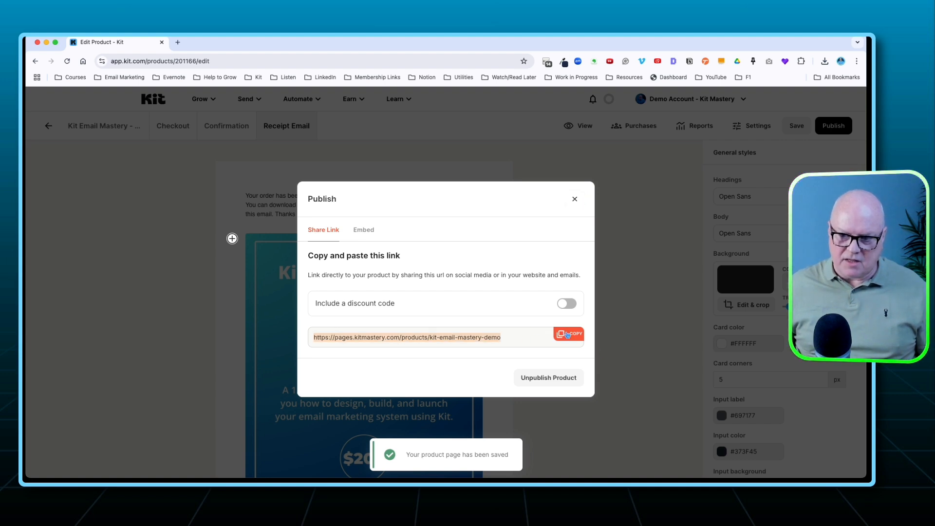
# Open the copied product link in a new browser tab, check the live product page, and return to the product editor.
pyautogui.click(177, 42)
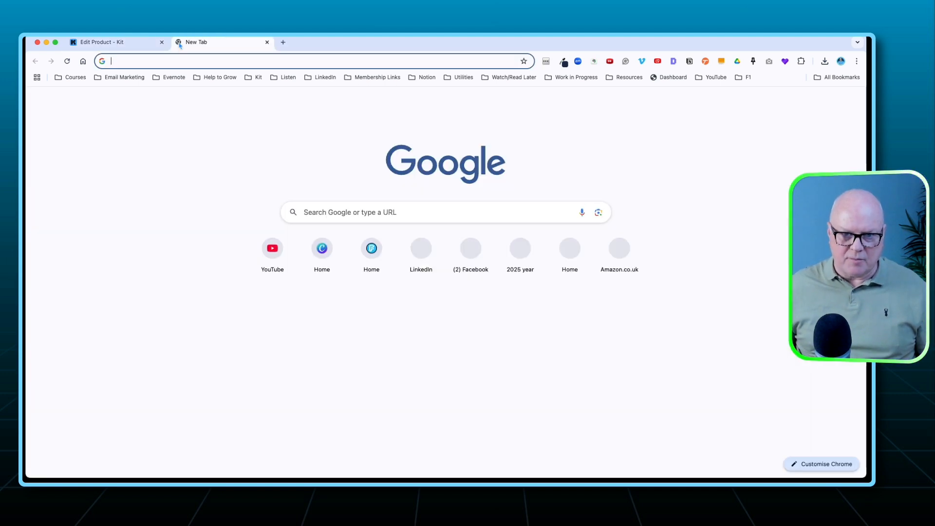
pyautogui.press('super+v')
pyautogui.press('Return')
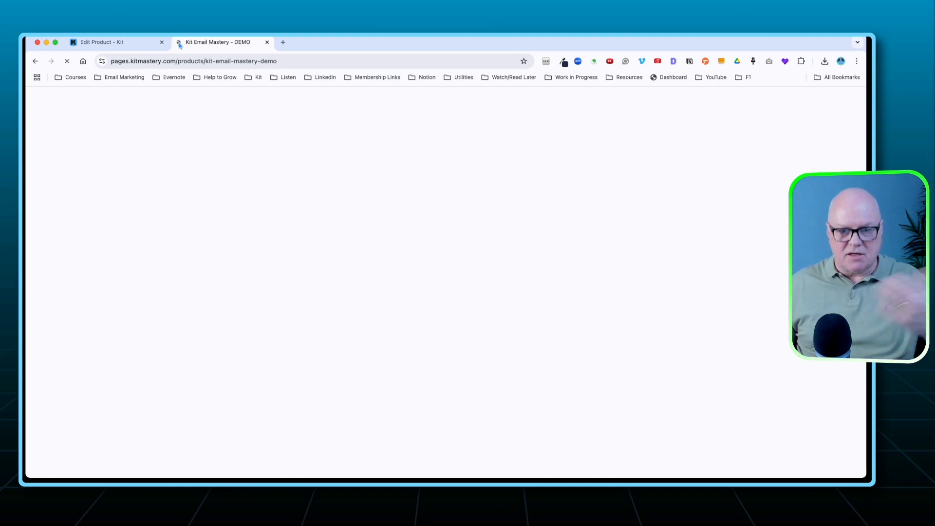
pyautogui.click(267, 42)
pyautogui.click(303, 158)
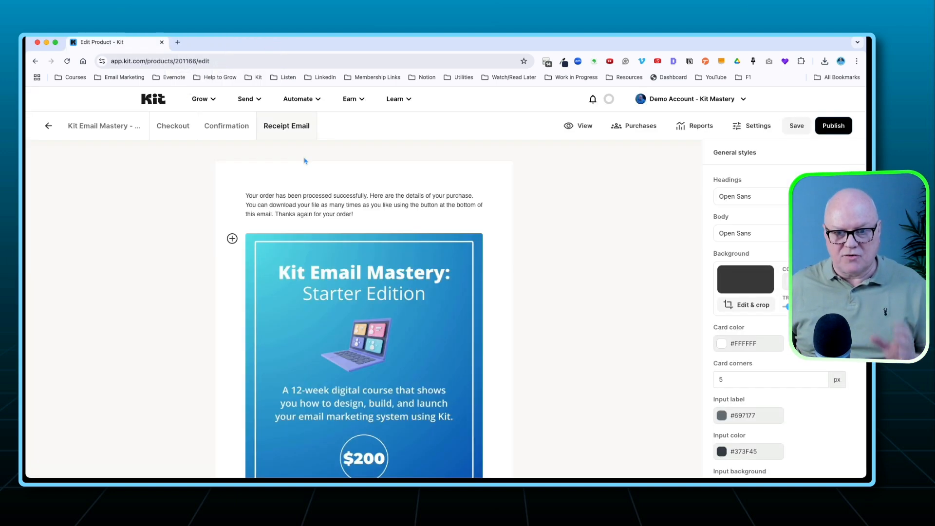
# Leave the product editor for the dashboard and open the Visual Automations list.
pyautogui.click(153, 98)
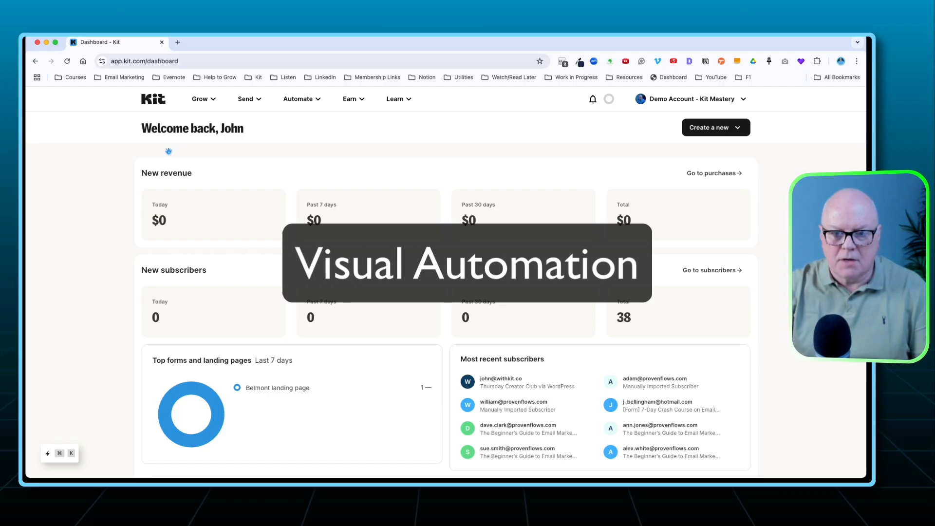
pyautogui.scroll(-1, 258, 136)
pyautogui.scroll(1, 258, 136)
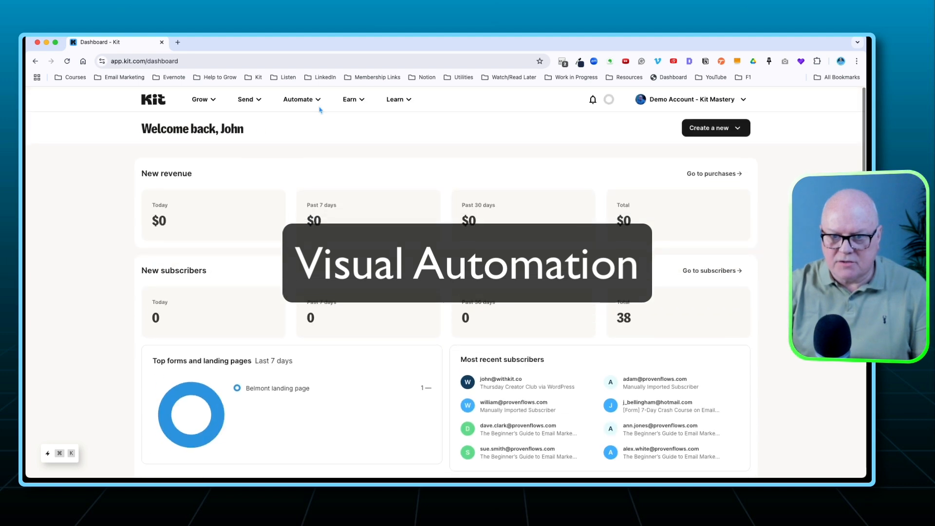
pyautogui.click(292, 100)
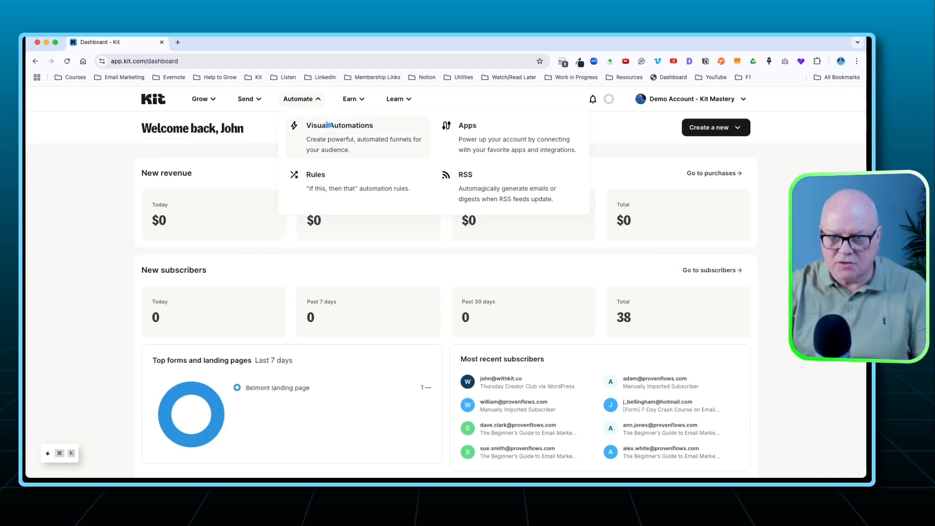
pyautogui.click(339, 140)
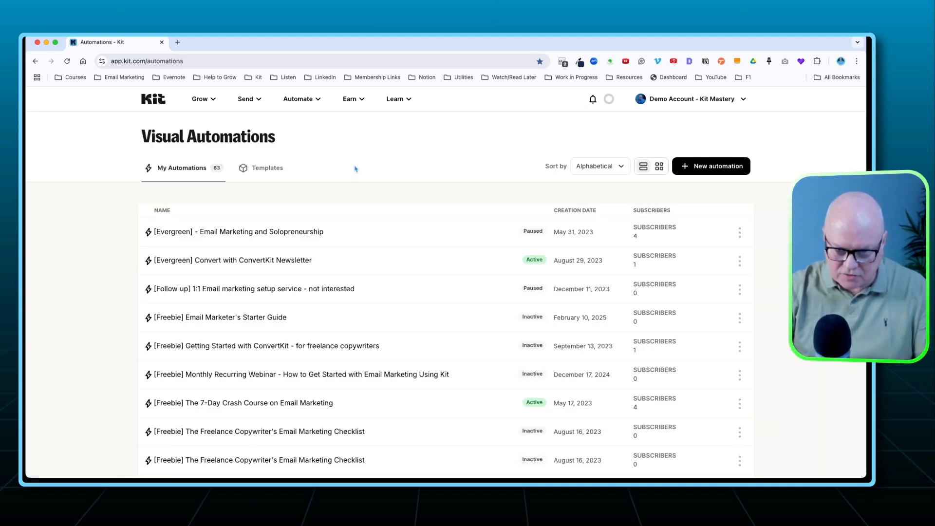
# Start a new visual automation, look through the available templates, and create an empty automation from scratch.
pyautogui.click(703, 167)
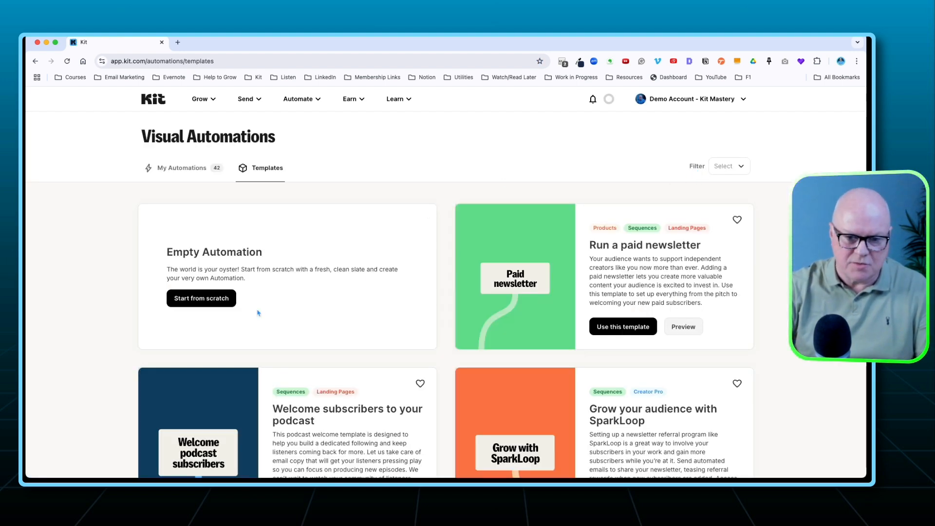
pyautogui.scroll(-9, 387, 326)
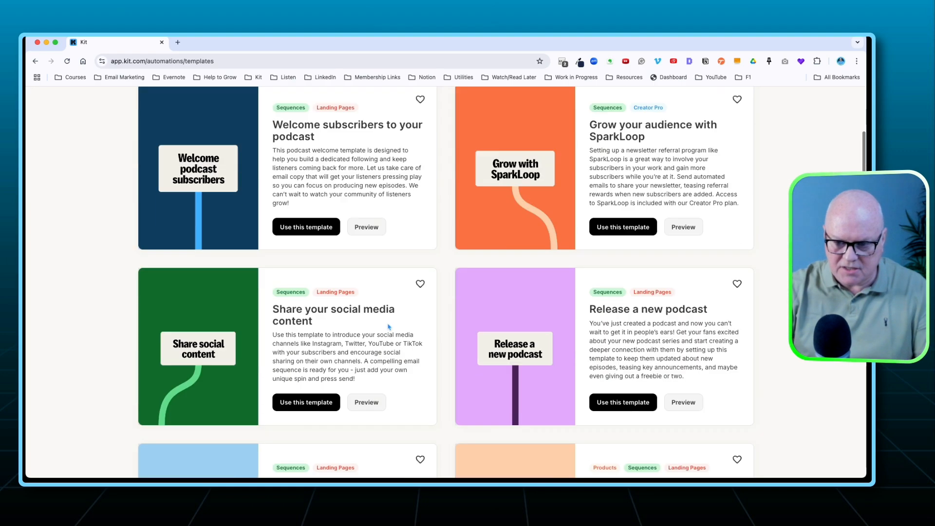
pyautogui.scroll(-20, 389, 326)
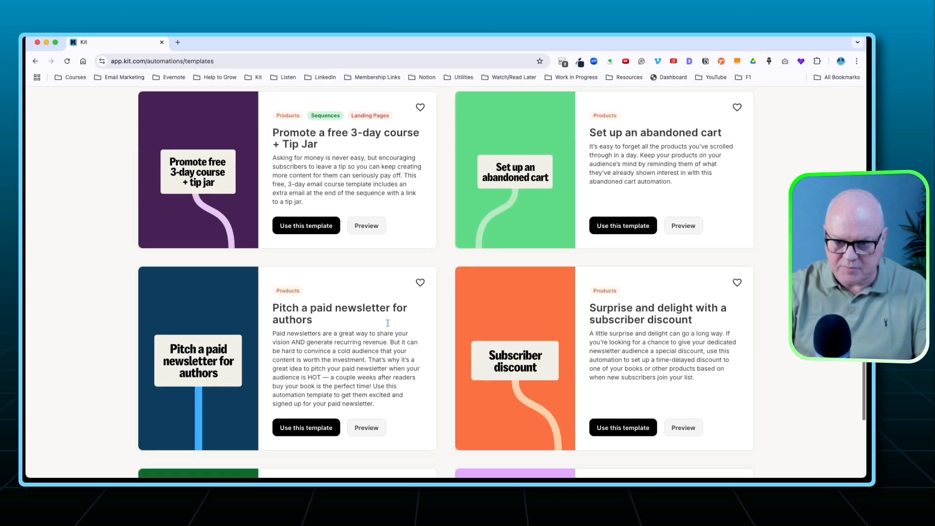
pyautogui.scroll(20, 341, 317)
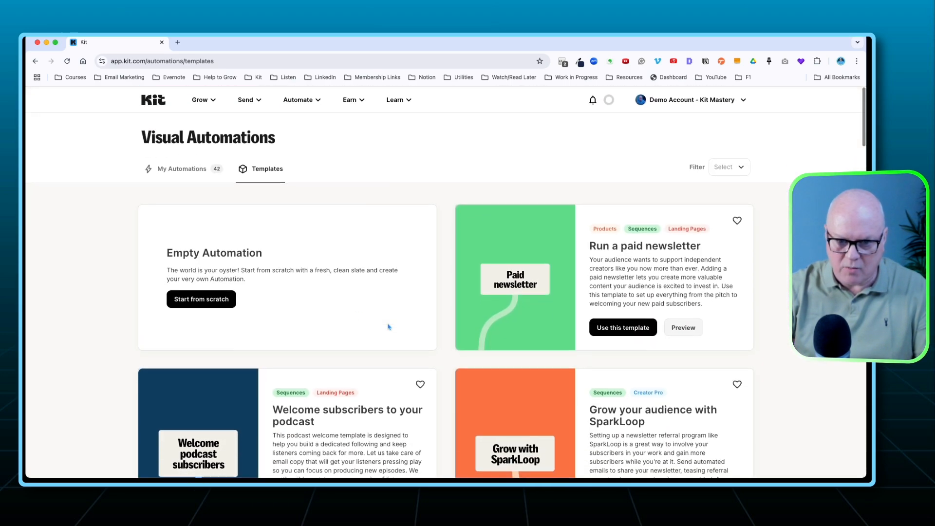
pyautogui.click(199, 302)
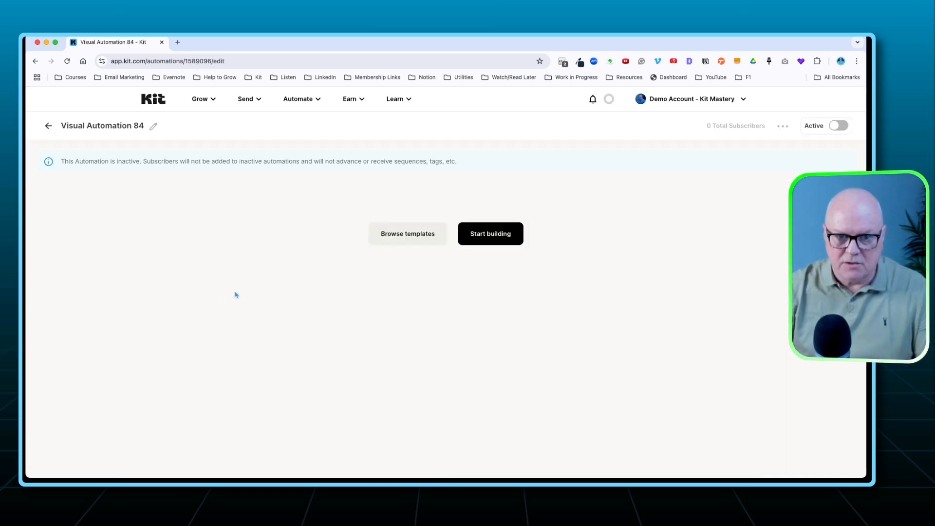
# Rename the visual automation as "[Delivery] Kit Email Mastery - DEMO".
pyautogui.click(154, 128)
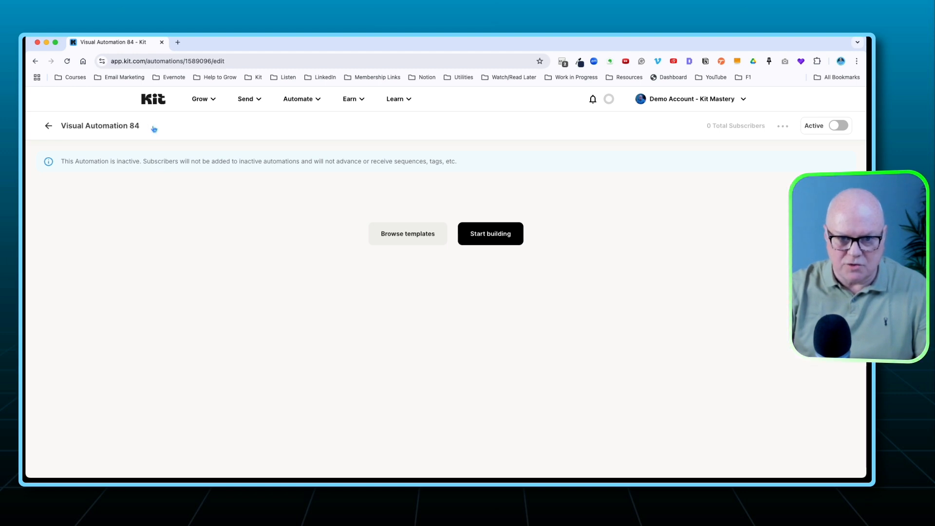
pyautogui.tripleClick(114, 128)
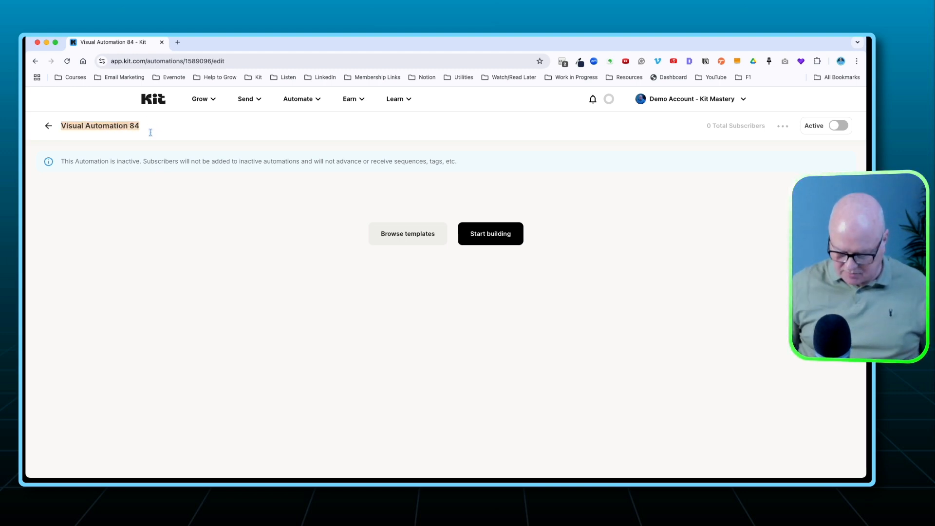
pyautogui.write('[Delivery]')
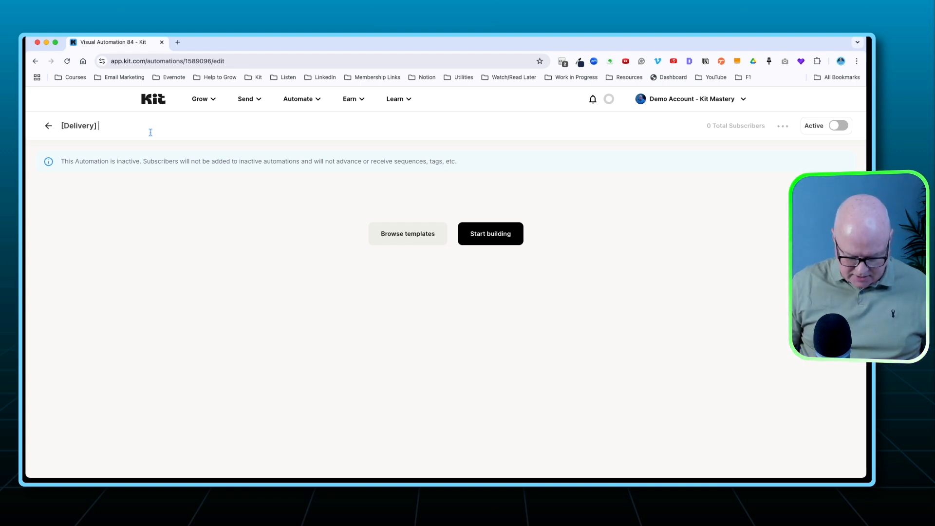
pyautogui.write(' KEM')
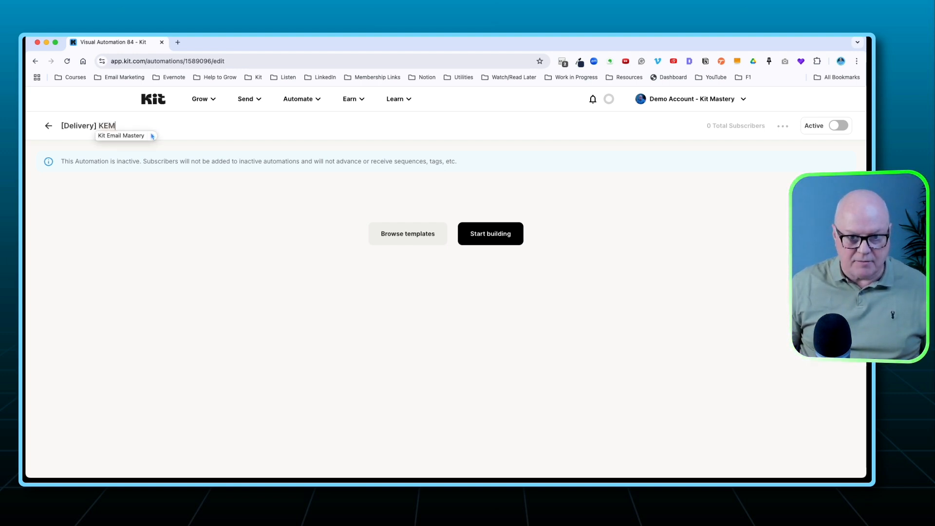
pyautogui.write(' - DEMO')
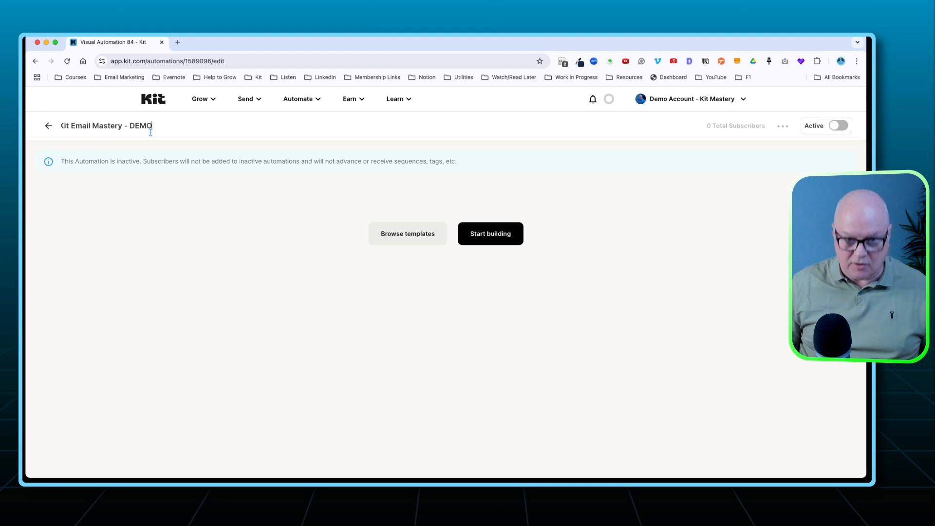
pyautogui.press('Return')
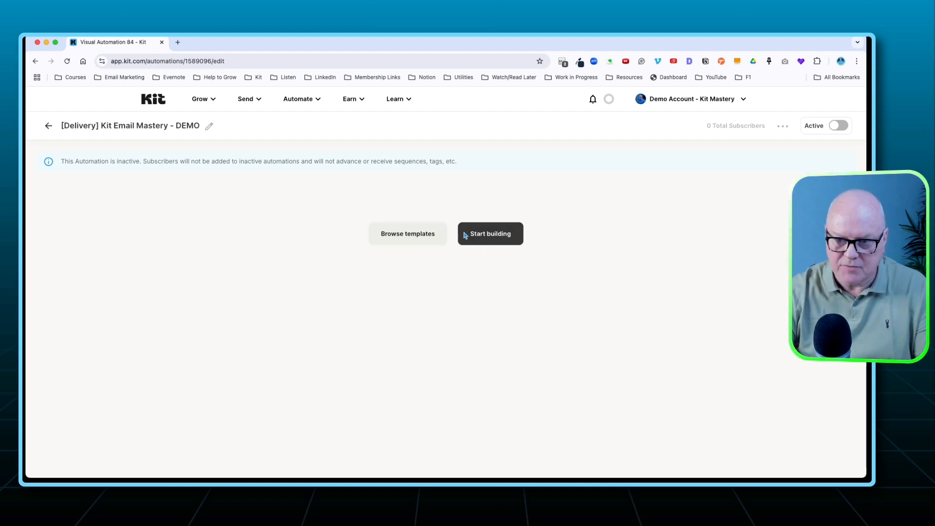
# Add an entry event for a purchase of the Kit Email Mastery - DEMO product across all integrations.
pyautogui.click(489, 236)
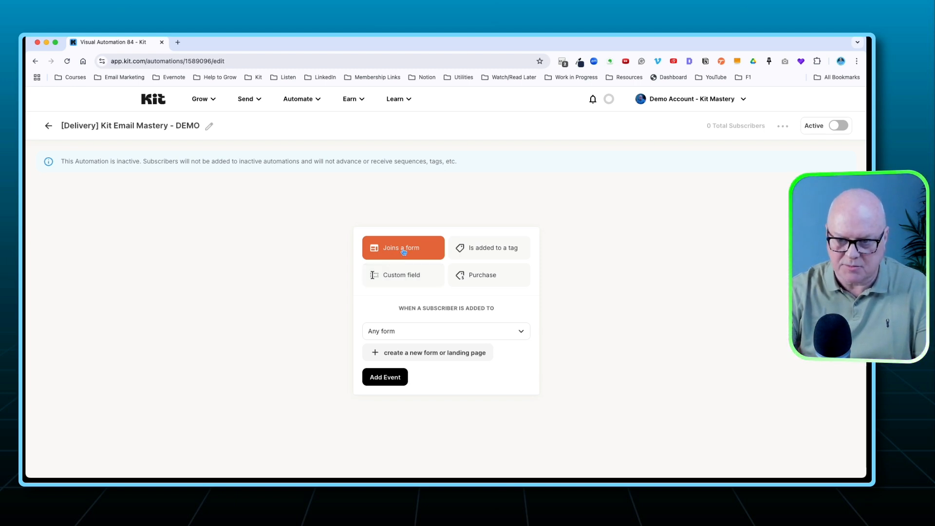
pyautogui.click(482, 277)
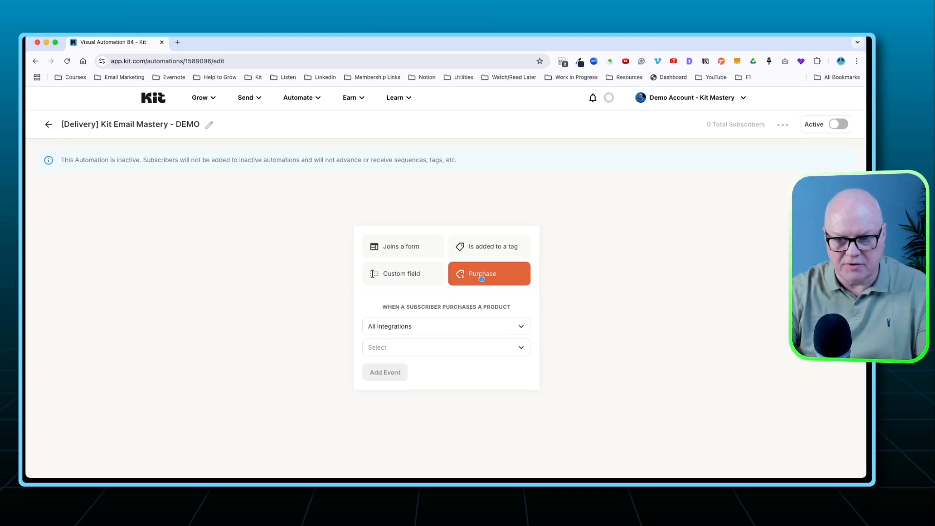
pyautogui.click(411, 348)
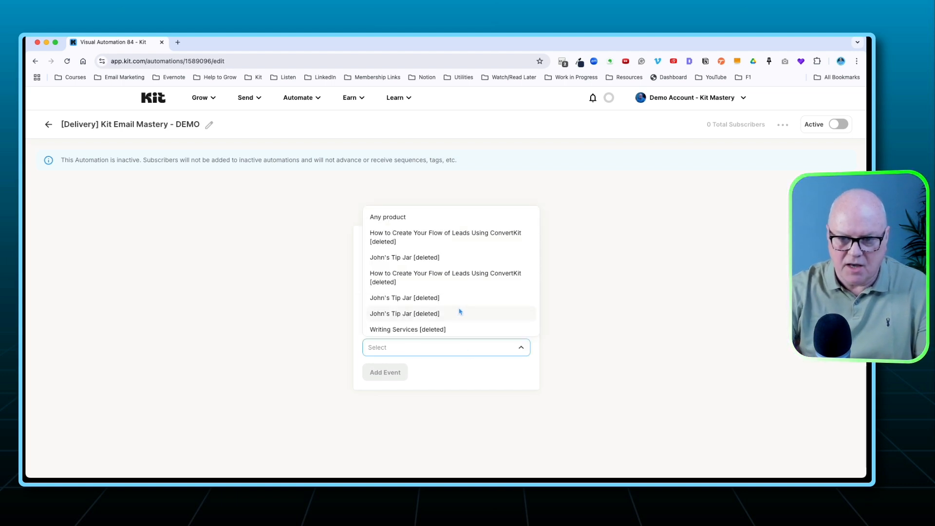
pyautogui.scroll(-2, 463, 309)
pyautogui.scroll(-8, 462, 308)
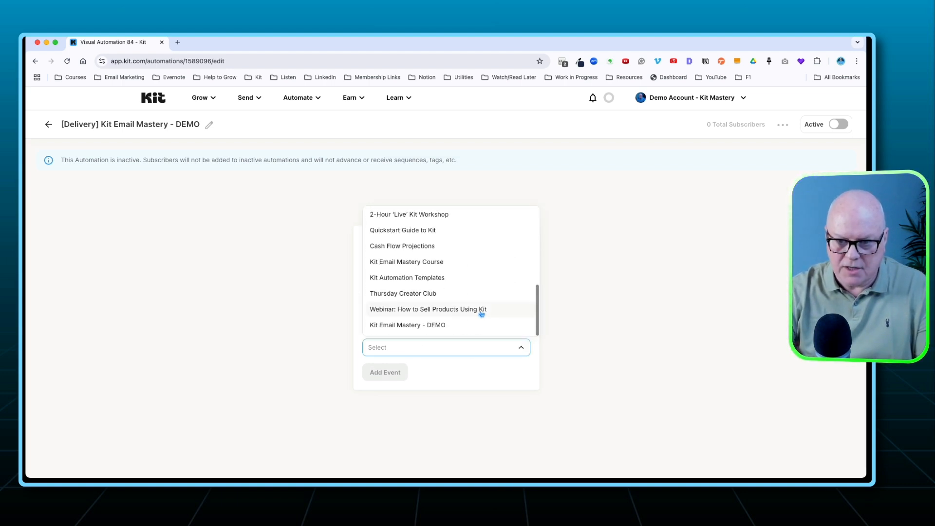
pyautogui.scroll(5, 480, 314)
pyautogui.scroll(-10, 481, 315)
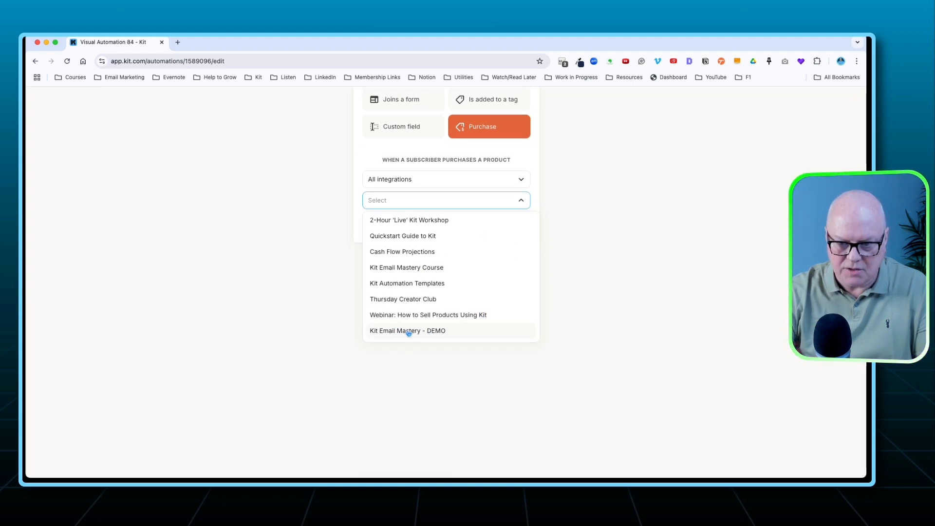
pyautogui.click(435, 331)
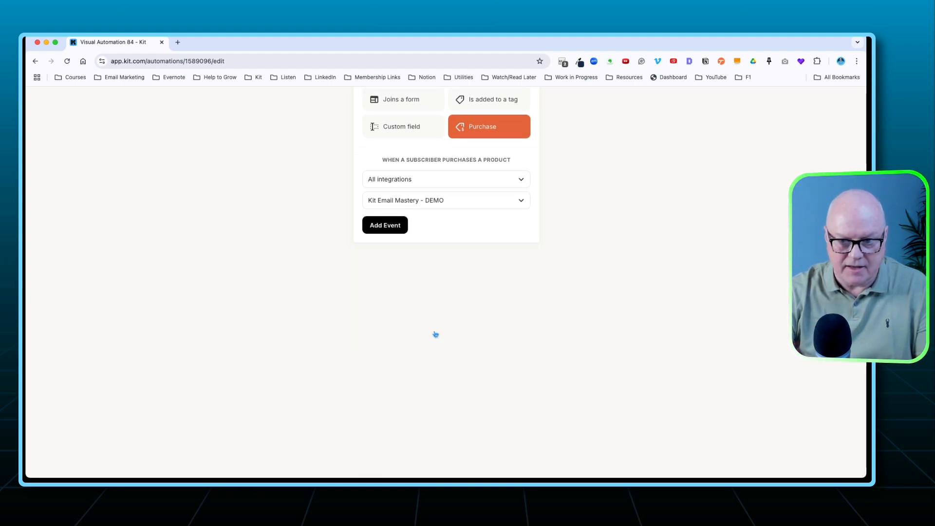
pyautogui.scroll(5, 442, 298)
pyautogui.scroll(3, 443, 301)
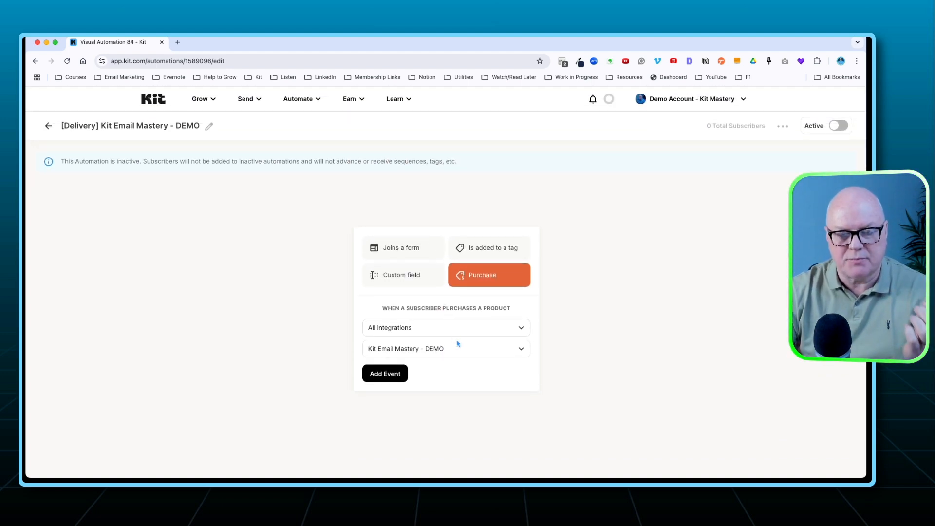
pyautogui.click(384, 375)
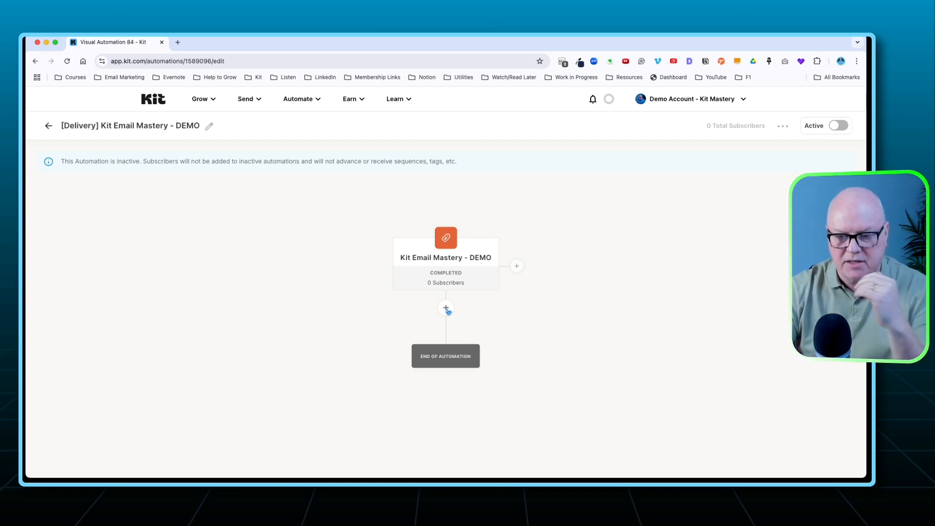
# Below the purchase event, add an email sequence action using "[Delivery] Kit Email Mastery - Starter Edition (DEMO)".
pyautogui.click(446, 308)
pyautogui.scroll(-5, 372, 309)
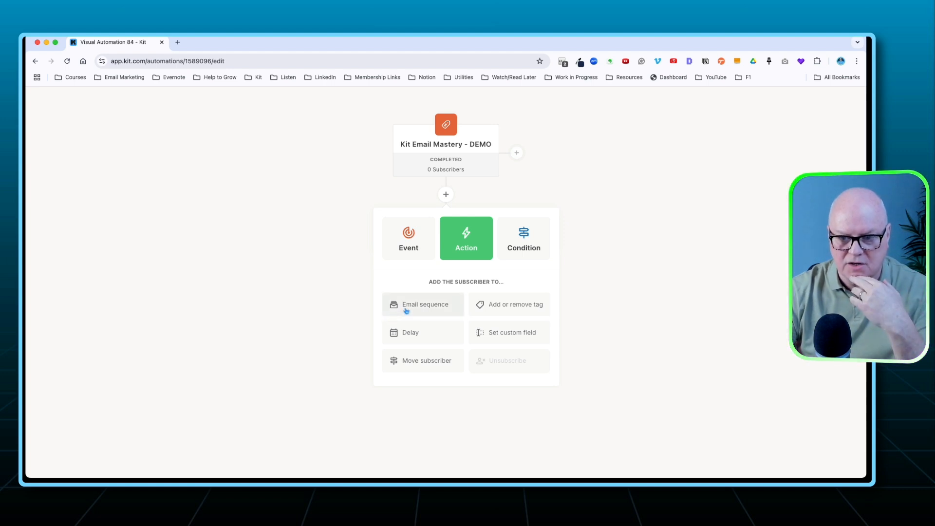
pyautogui.click(421, 307)
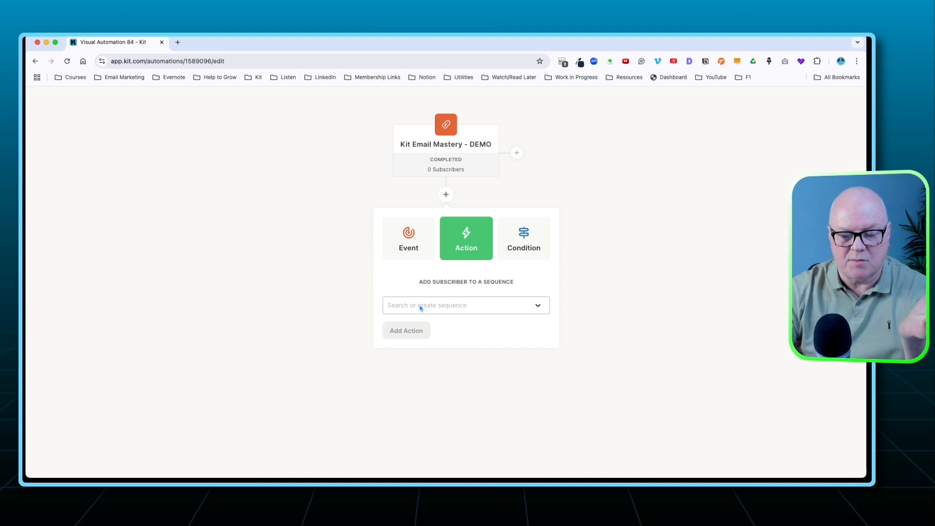
pyautogui.click(421, 307)
pyautogui.scroll(-10, 428, 365)
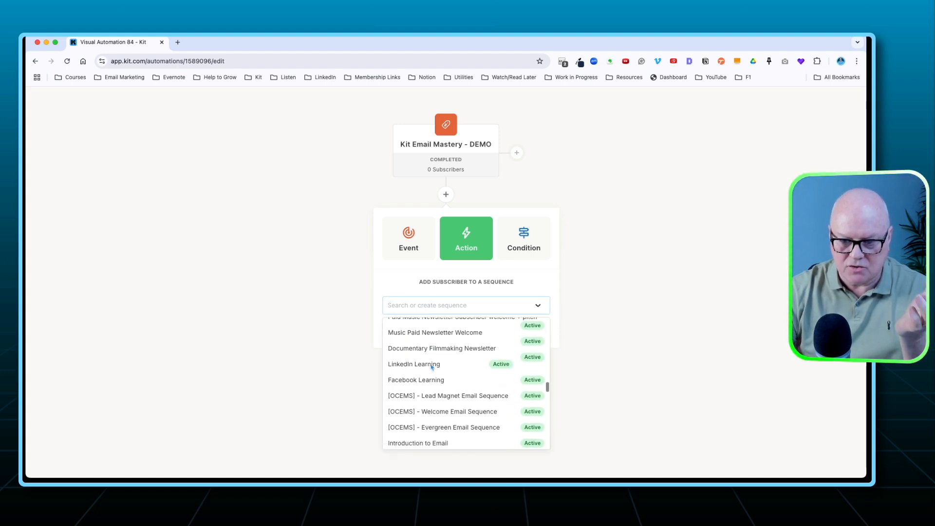
pyautogui.scroll(-10, 431, 366)
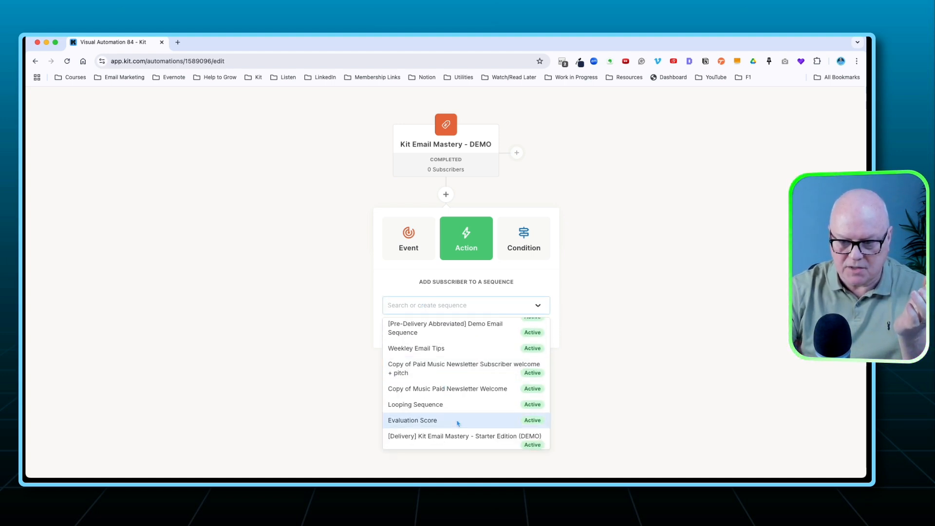
pyautogui.click(457, 439)
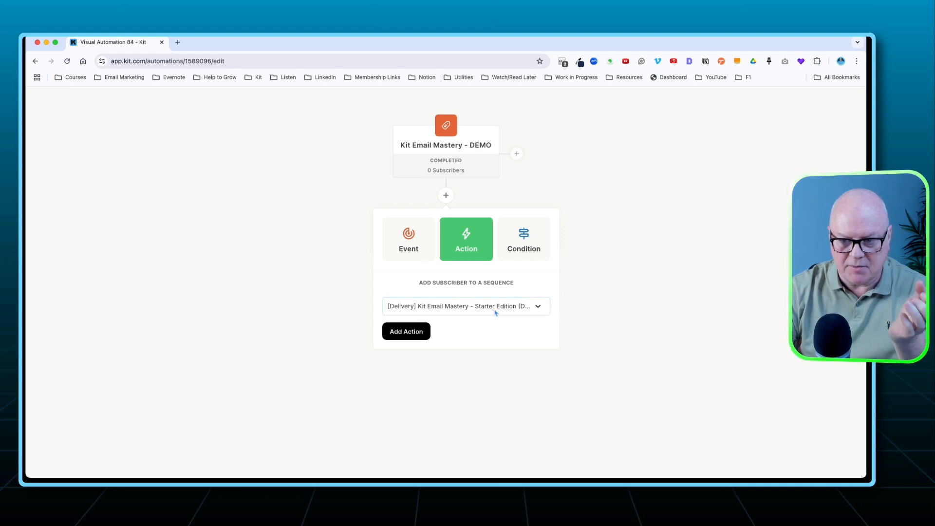
pyautogui.click(419, 332)
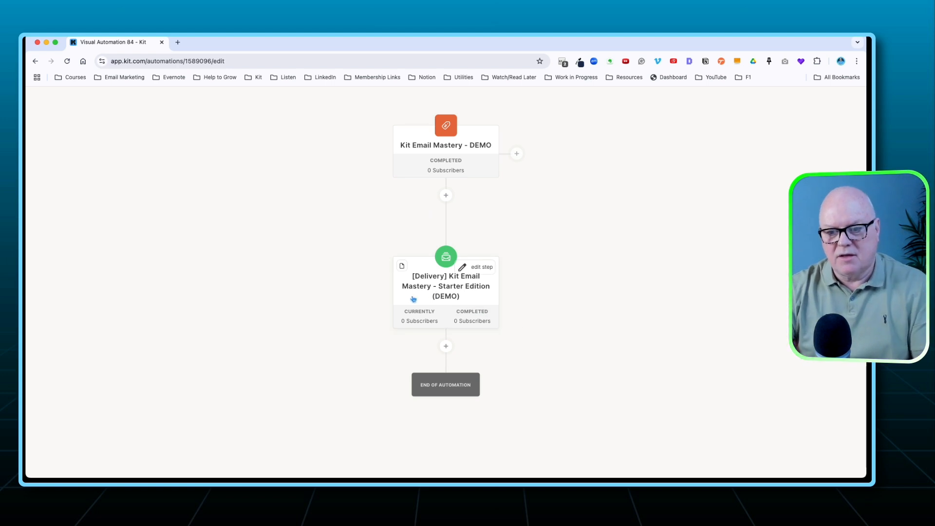
pyautogui.click(417, 295)
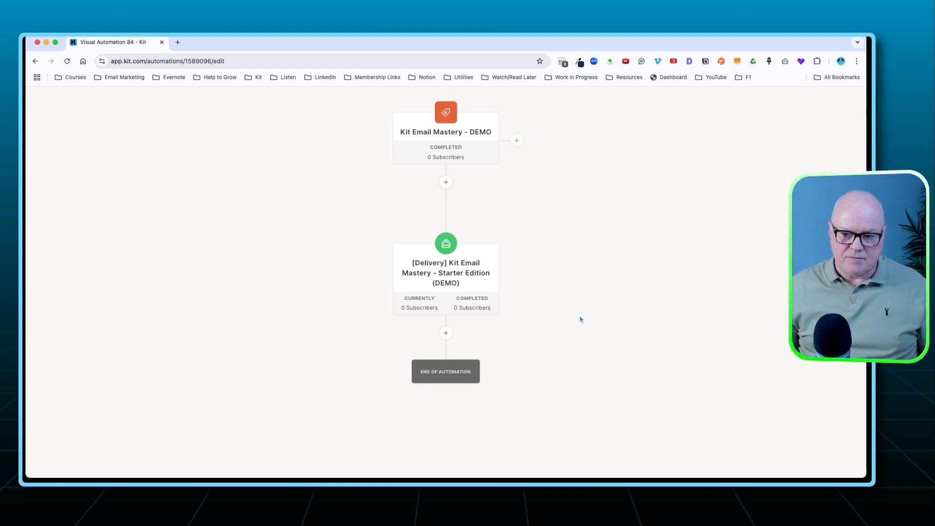
# Activate the visual automation, confirm the activation, and check the finished flow.
pyautogui.scroll(5, 580, 319)
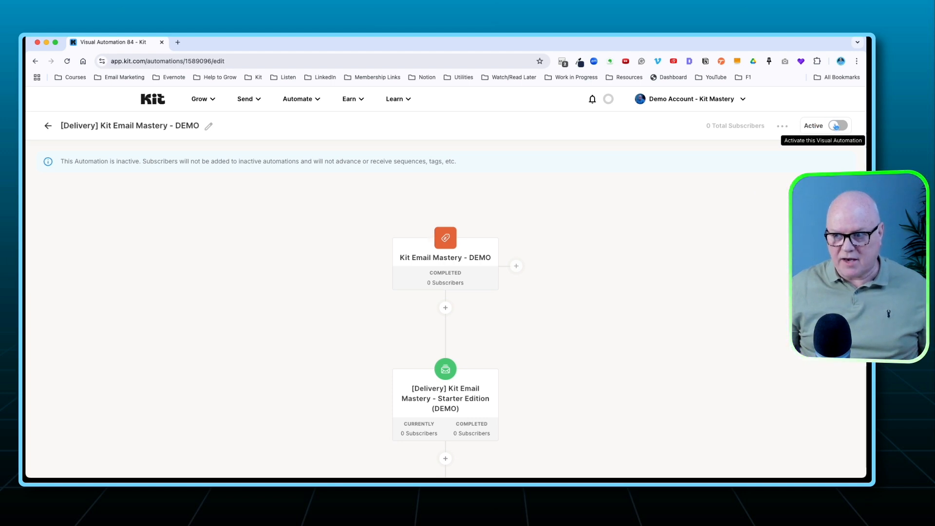
pyautogui.click(836, 126)
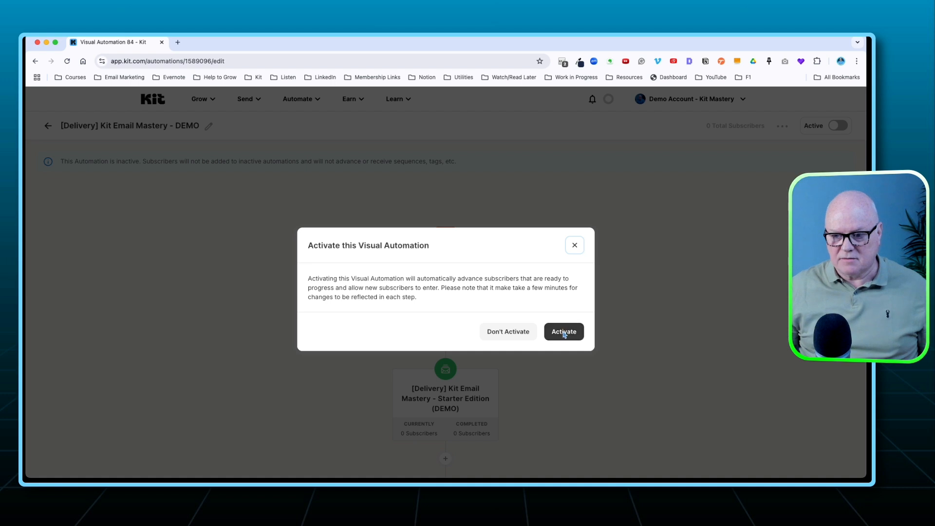
pyautogui.click(567, 336)
pyautogui.scroll(-3, 562, 337)
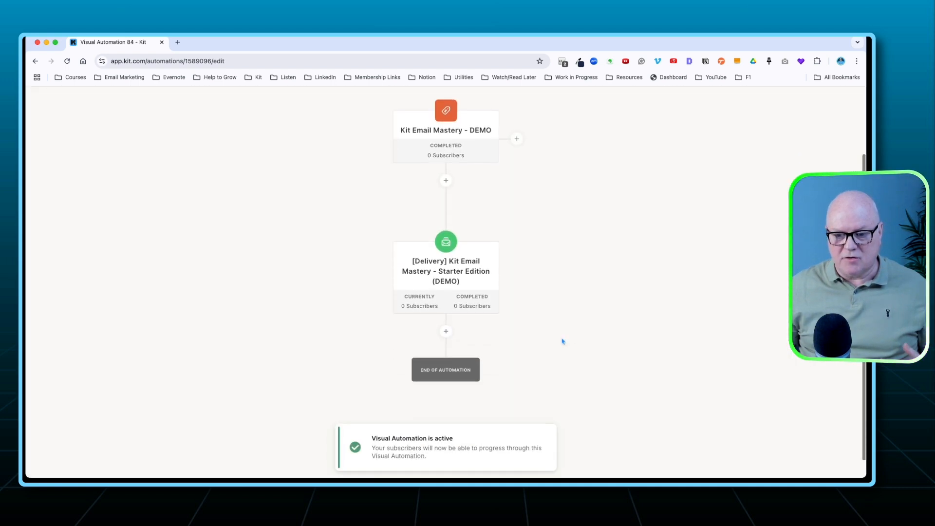
pyautogui.scroll(3, 562, 340)
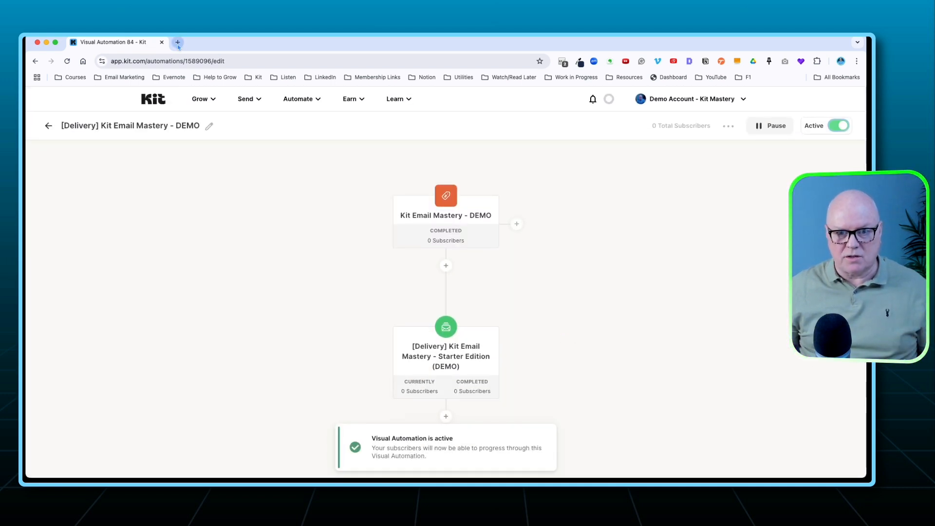